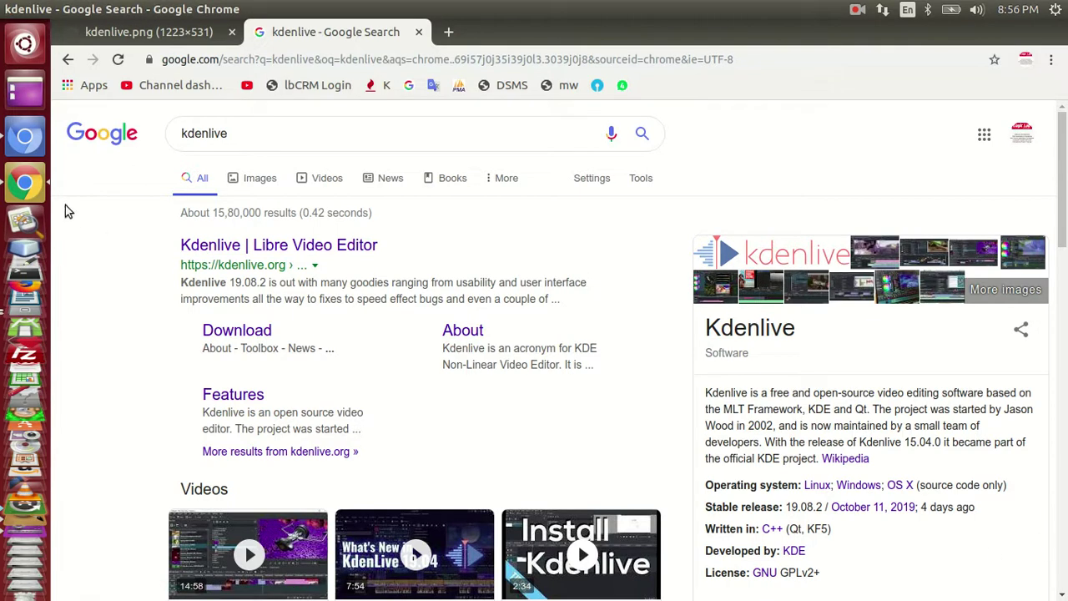
Step: Search the Ubuntu Software Center for kdenlive, select its entry, and close the store
key(ctrl+super+d)
scroll(24, 572, down, 5)
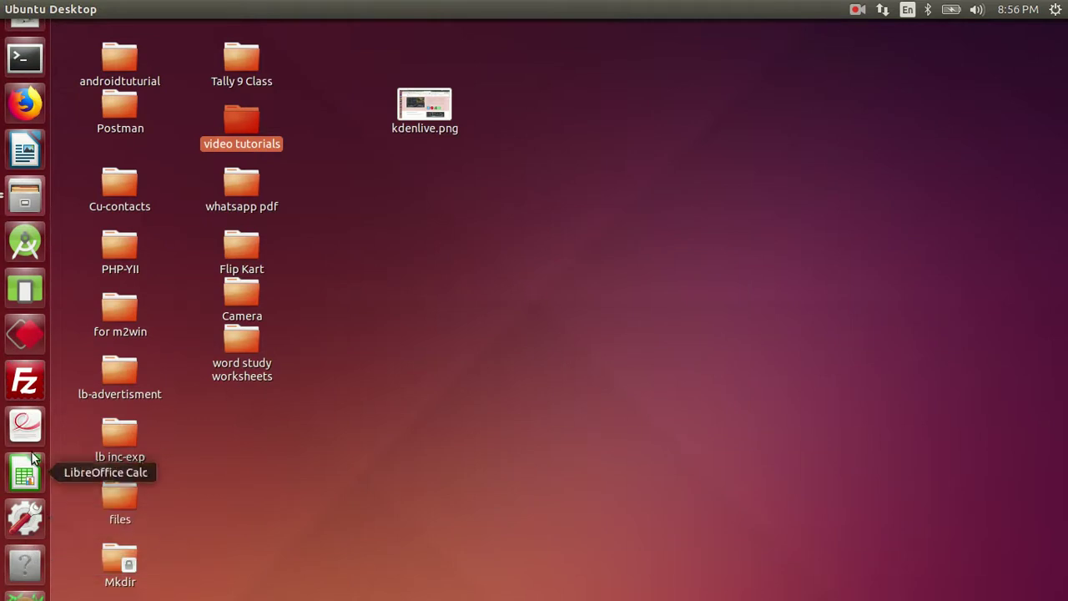
scroll(24, 568, down, 5)
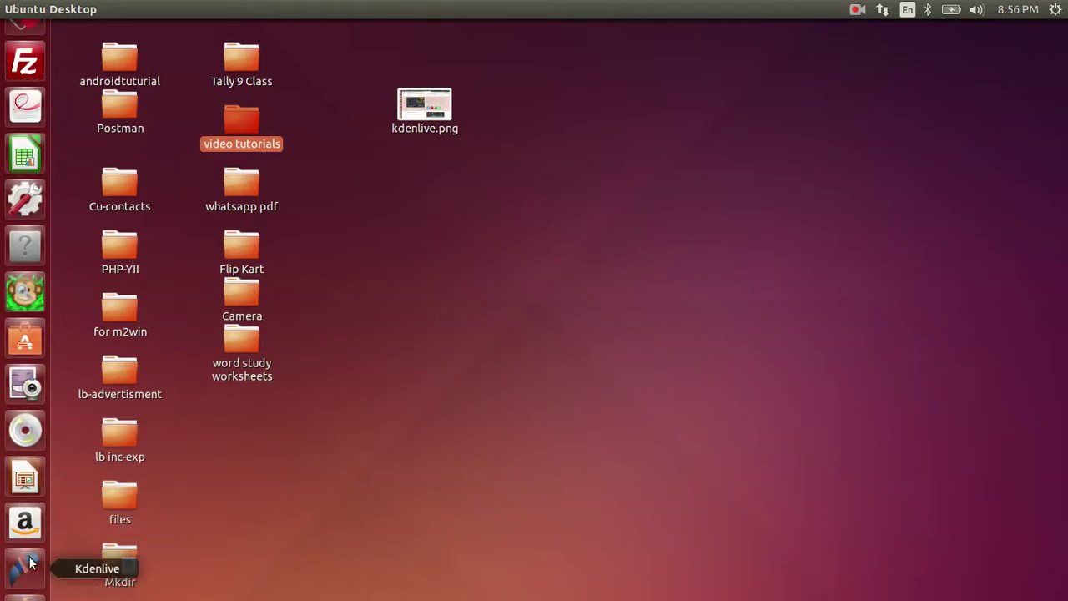
click(25, 351)
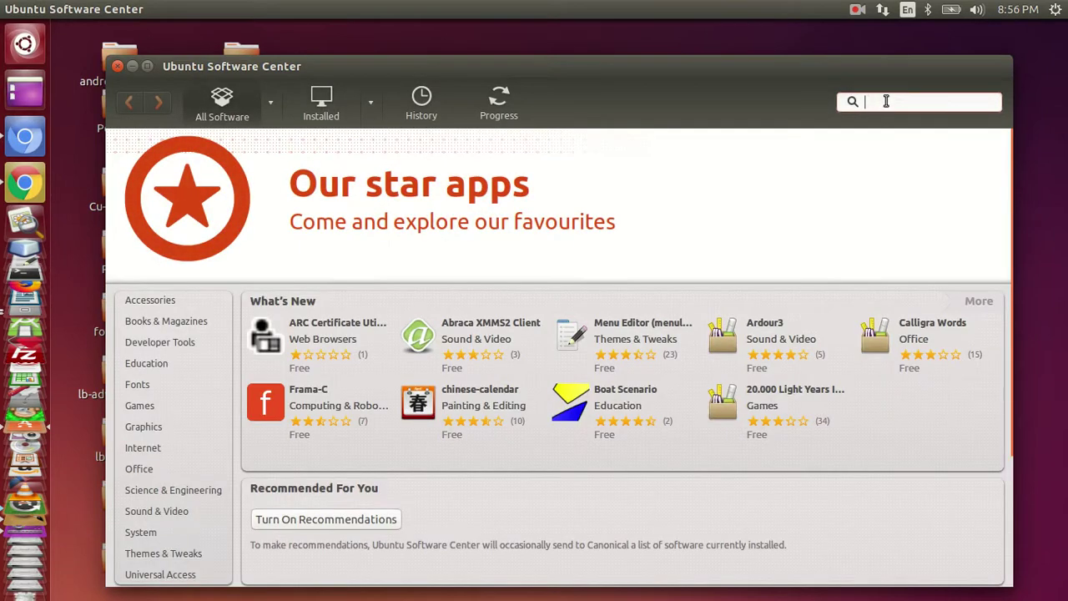
text(kdenlive)
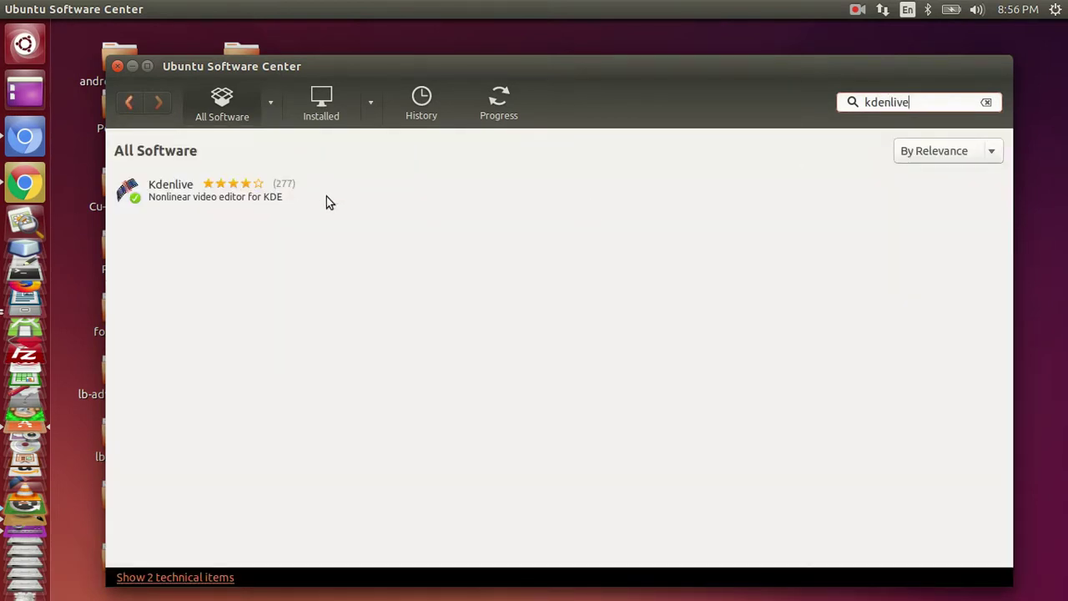
click(245, 202)
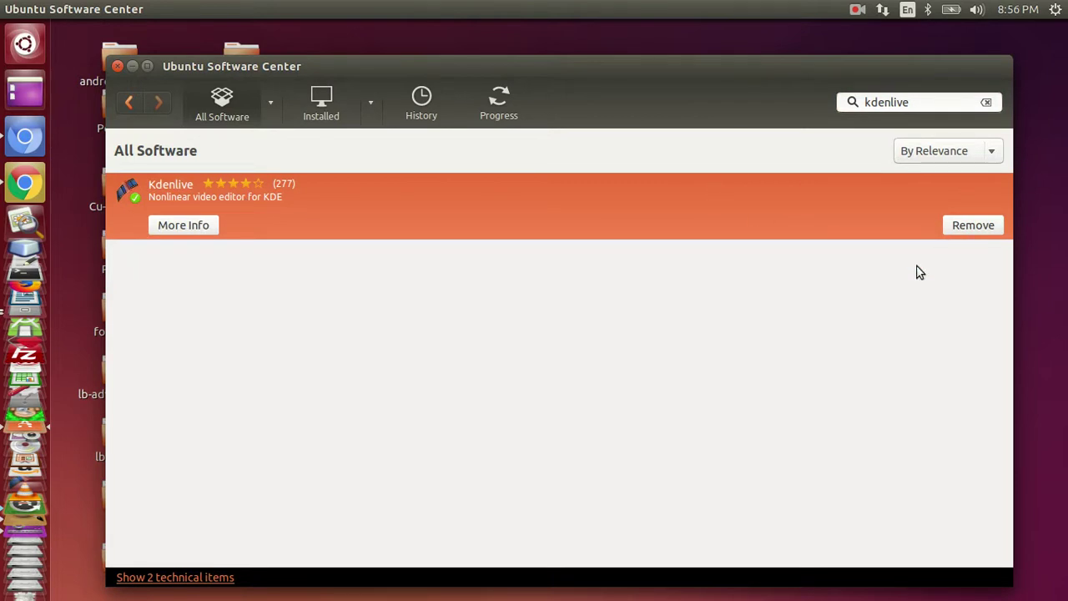
click(117, 66)
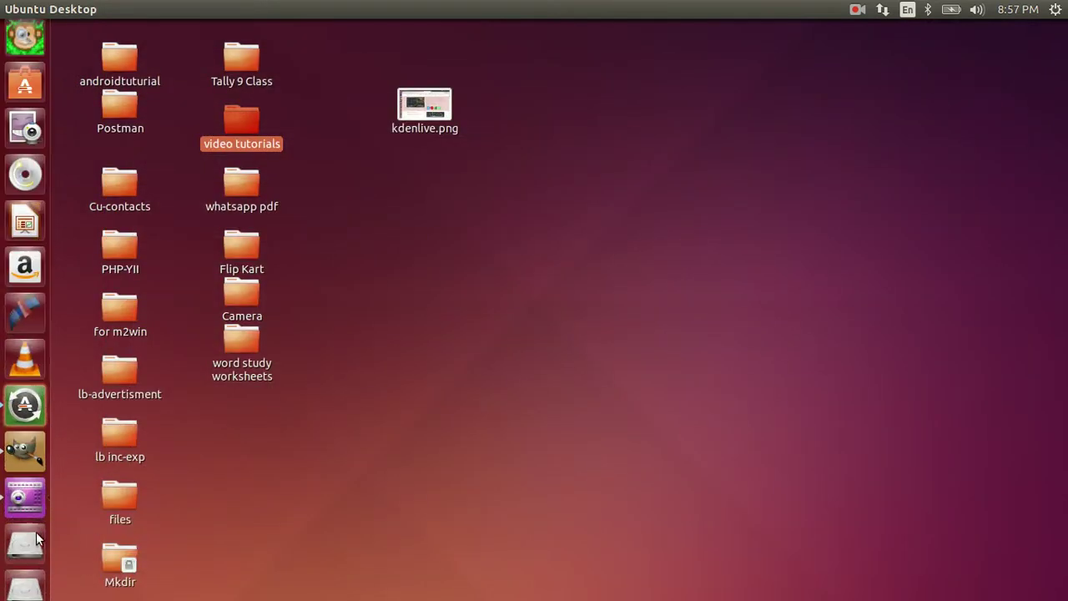
Step: Launch Kdenlive from the desktop and view the available options for adding clips to the project
scroll(28, 560, down, 3)
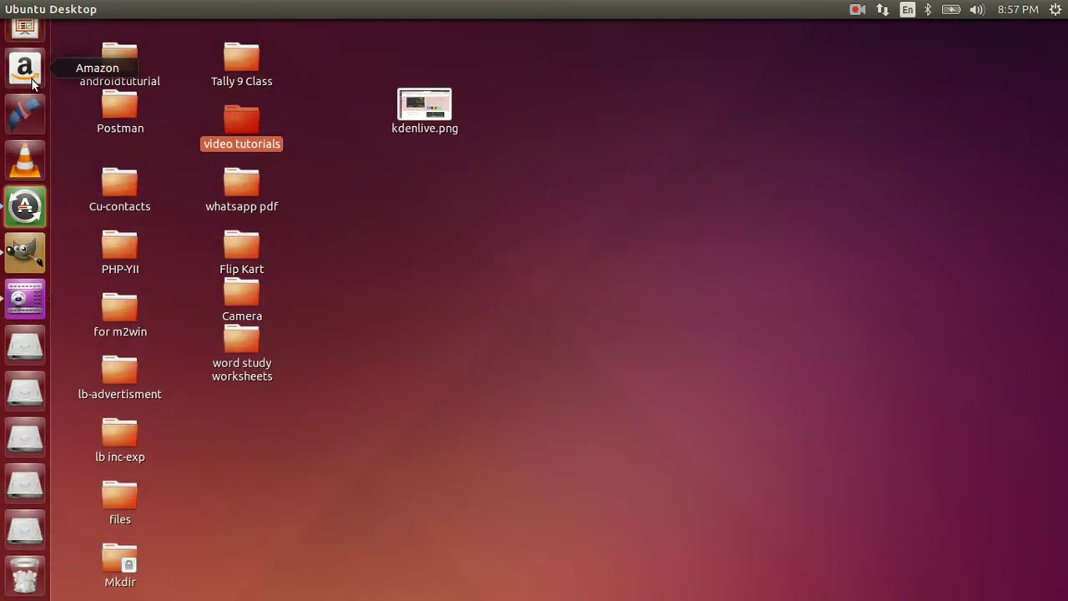
click(23, 114)
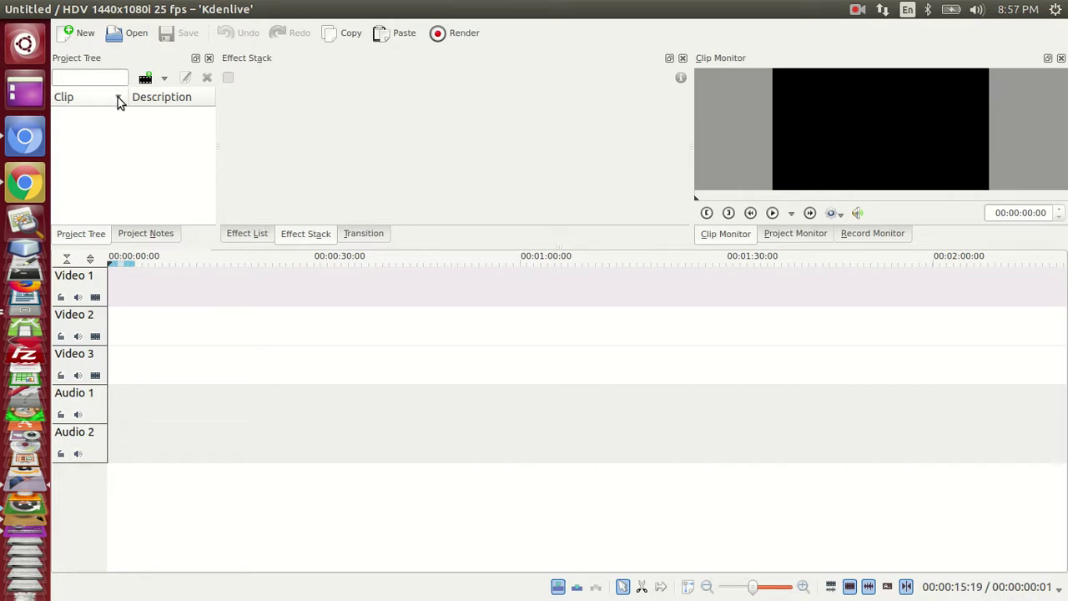
click(166, 78)
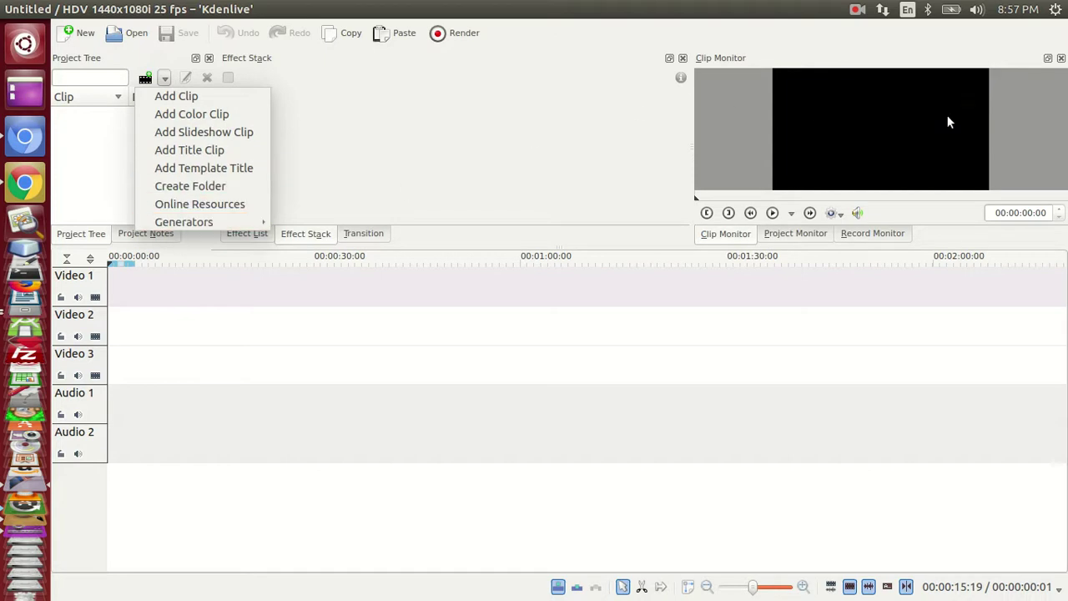
click(468, 164)
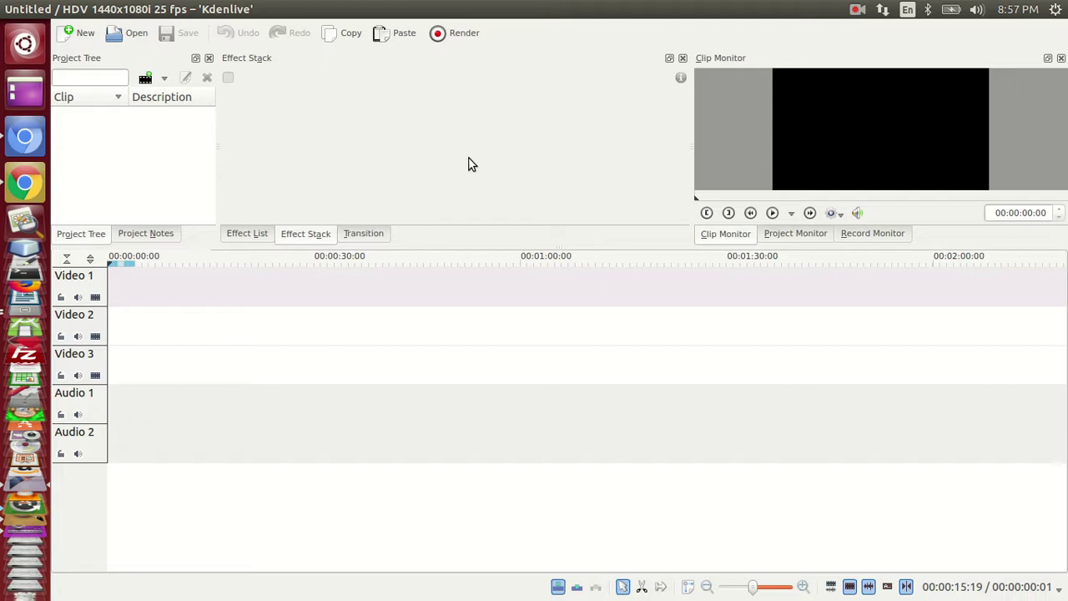
Step: Import mission2win.mp4 from the Desktop's files folder into the project and acknowledge the profile mismatch
right_click(133, 133)
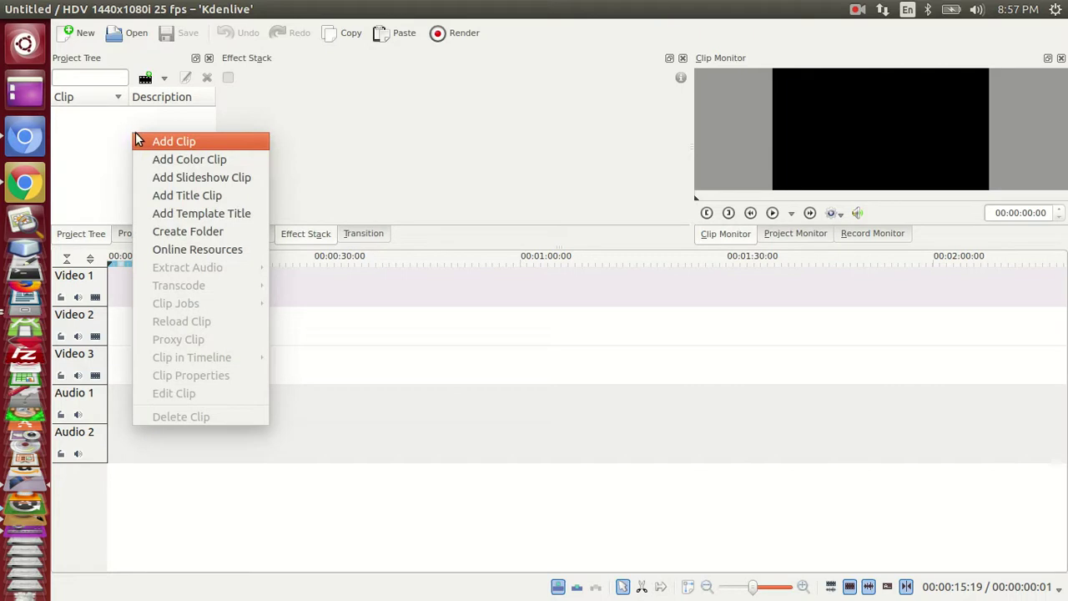
click(156, 143)
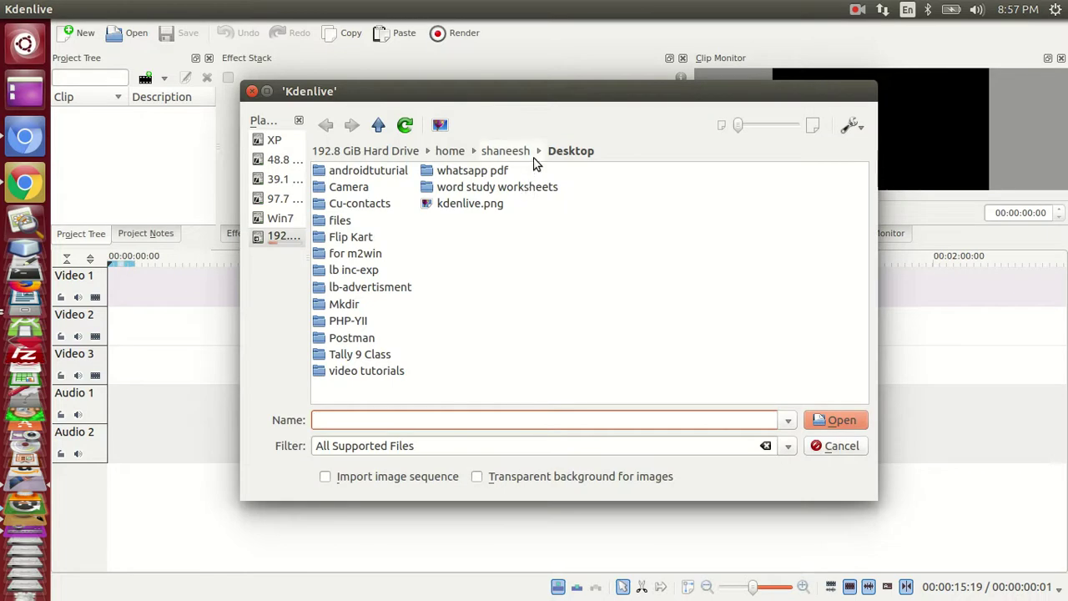
click(524, 288)
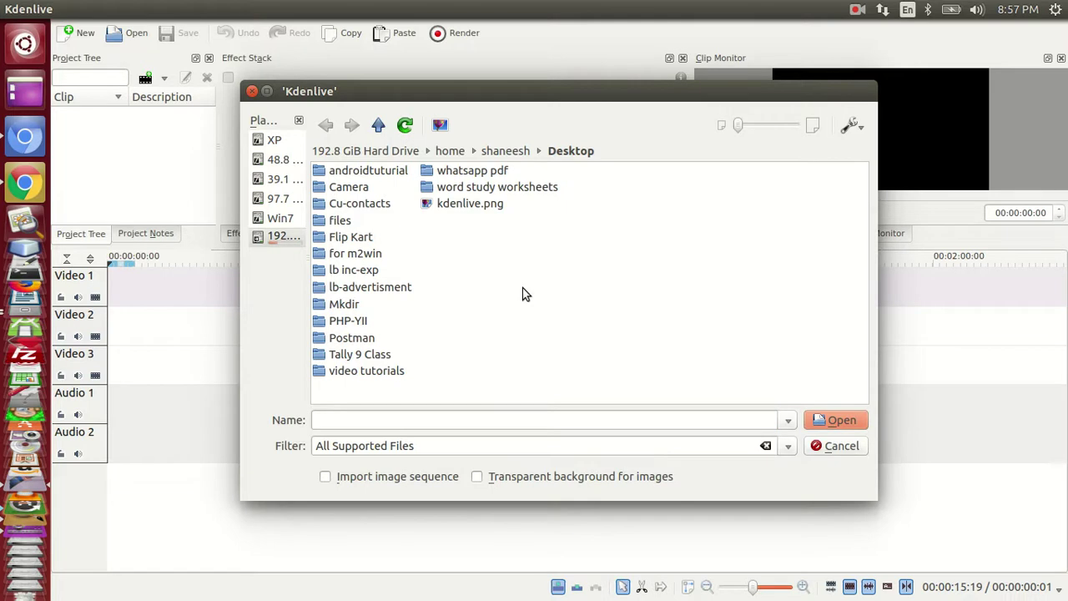
double_click(340, 220)
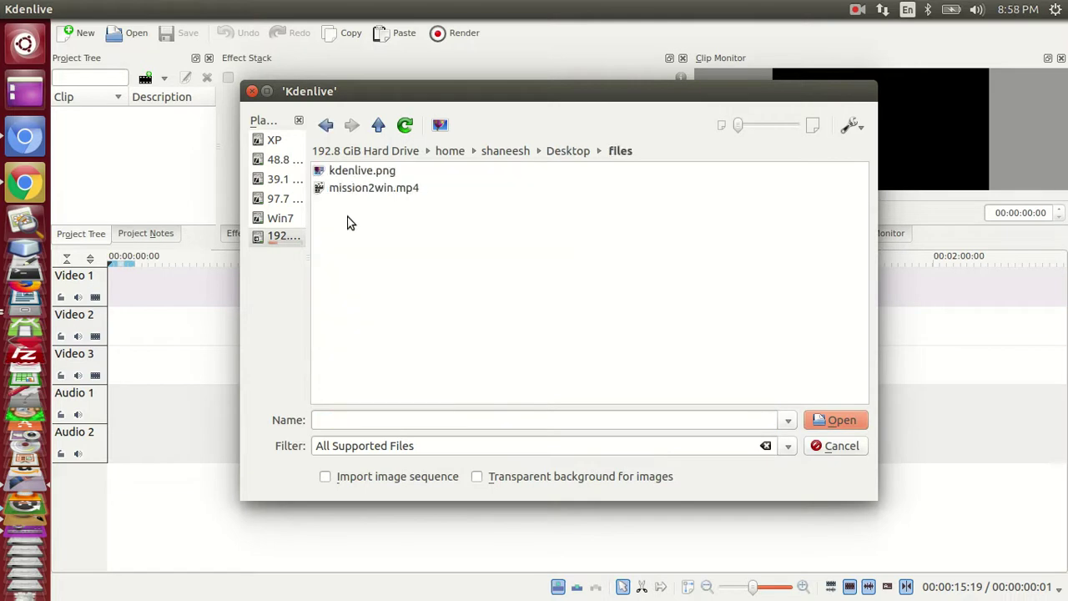
click(357, 192)
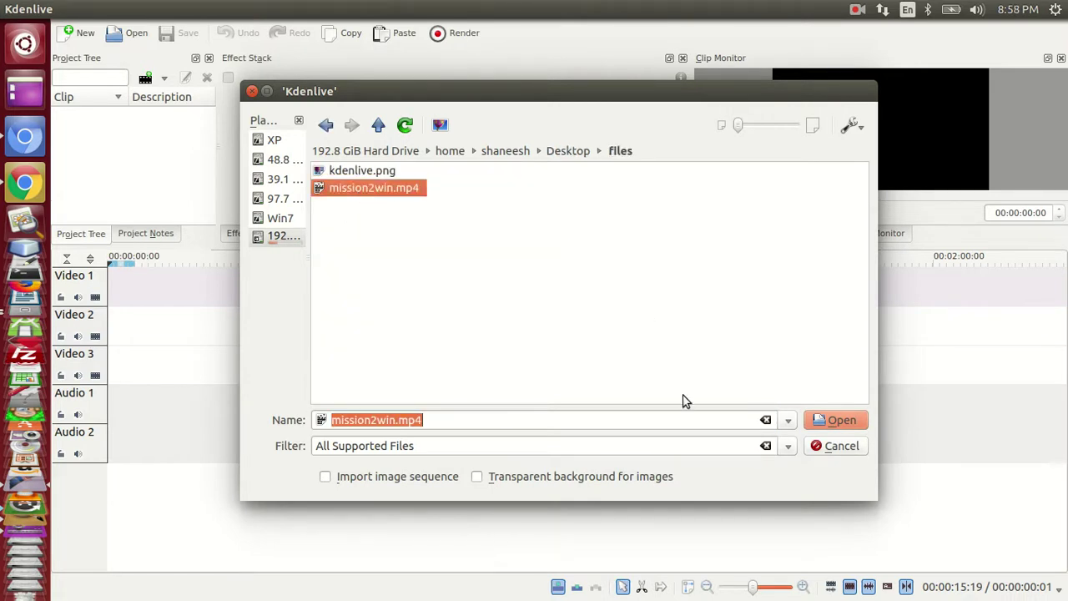
click(824, 418)
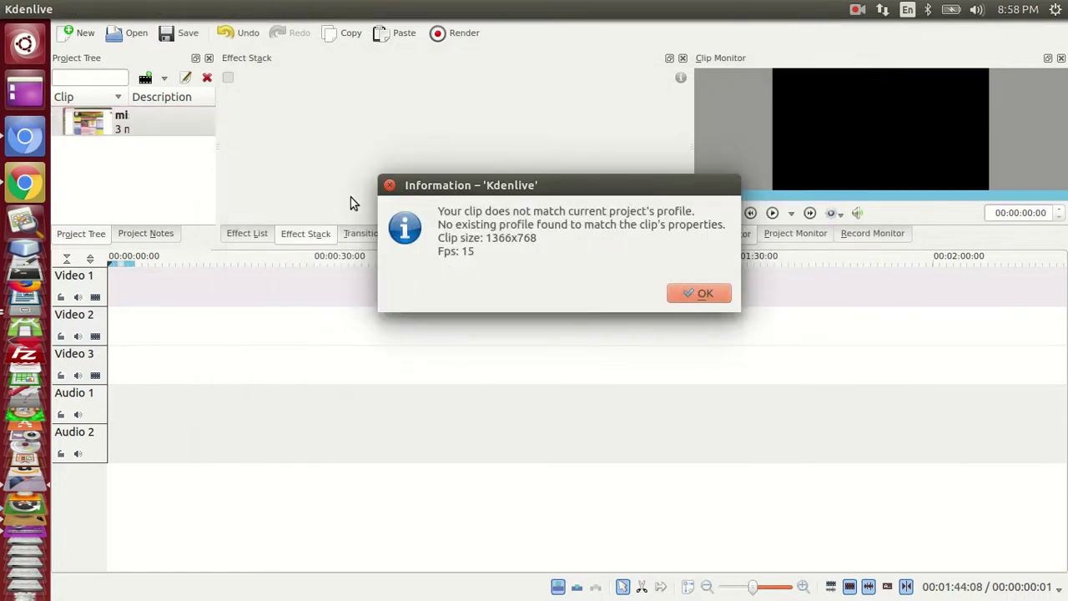
click(674, 294)
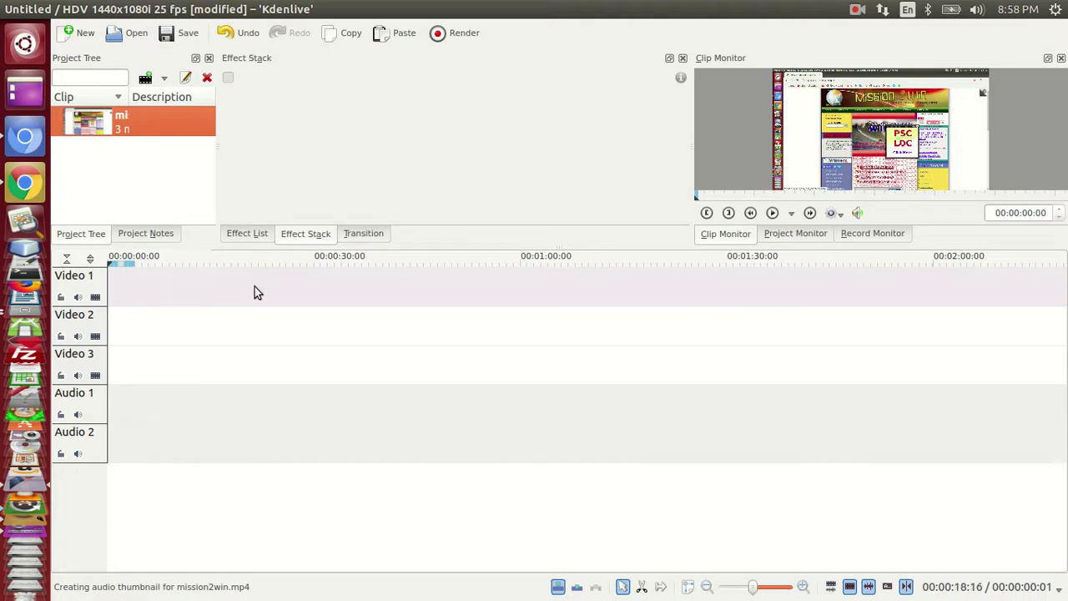
Step: Place mission2win.mp4 at the very start of the Video 3 track and briefly preview its playback
drag(86, 127, 117, 370)
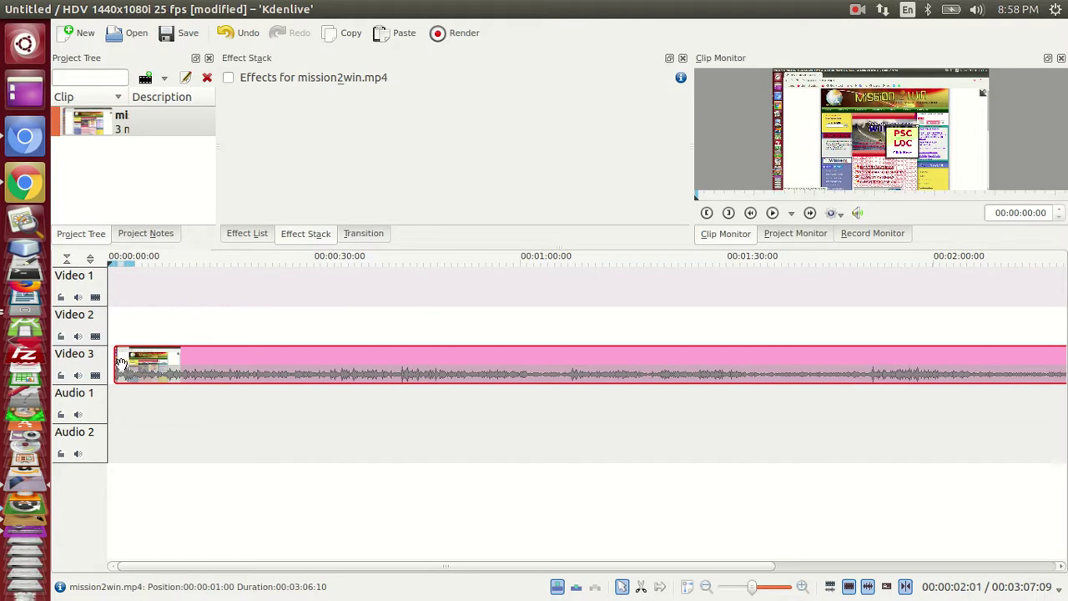
drag(118, 364, 114, 362)
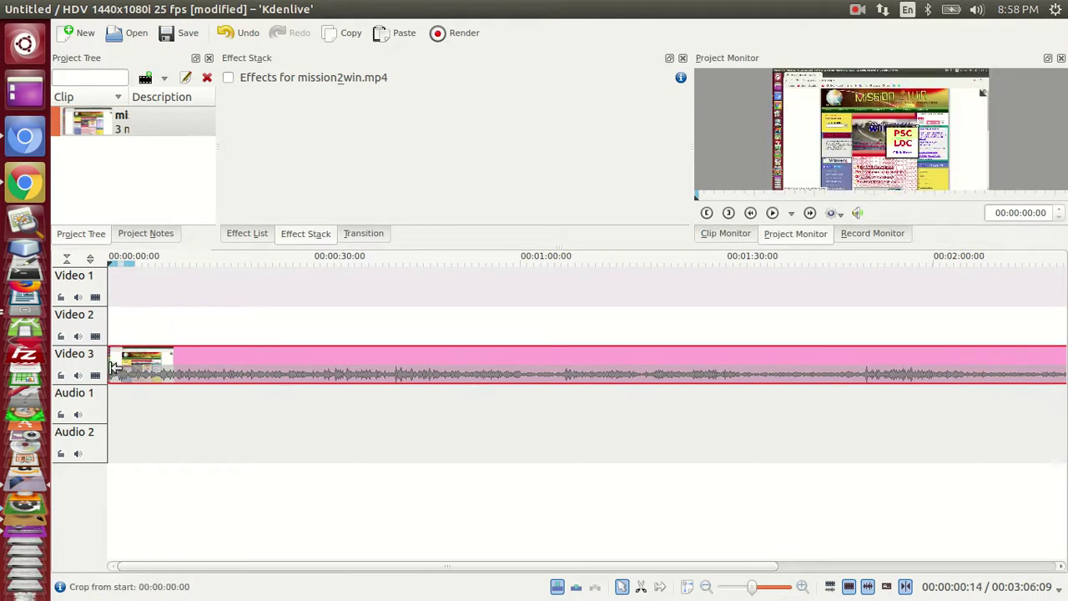
click(772, 214)
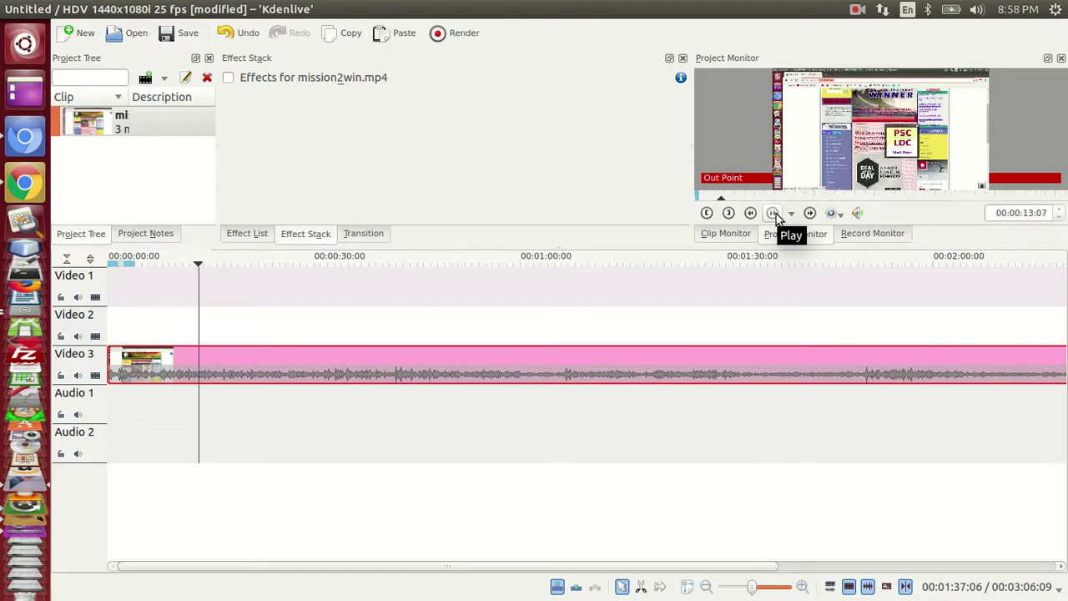
click(773, 213)
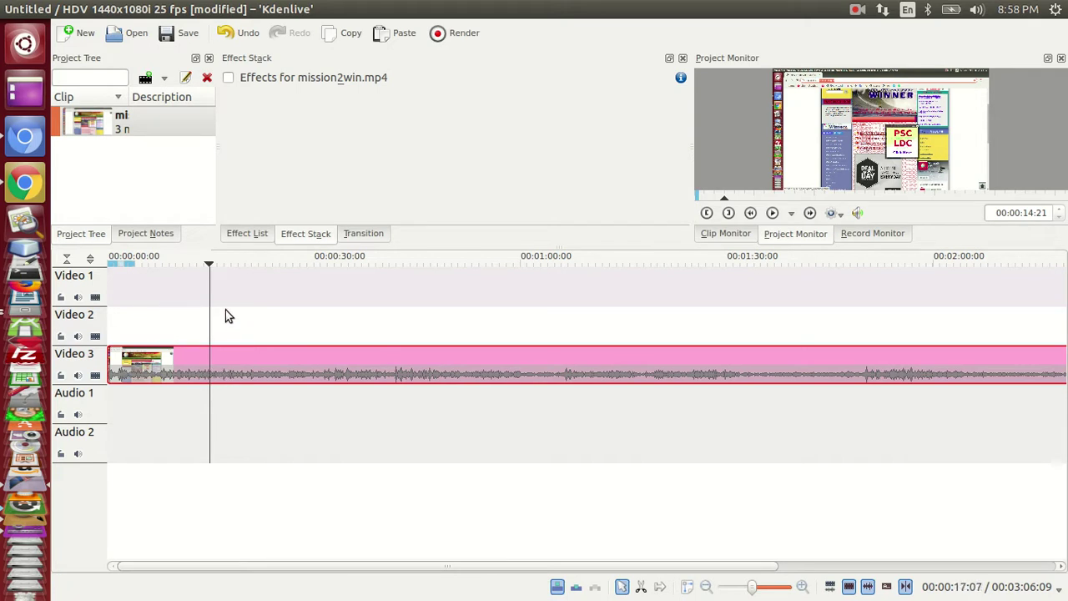
Step: Move the mission2win.mp4 clip along Video 3 to about 00:00:18:17 and set the playhead at about 00:00:02:10
drag(160, 371, 260, 352)
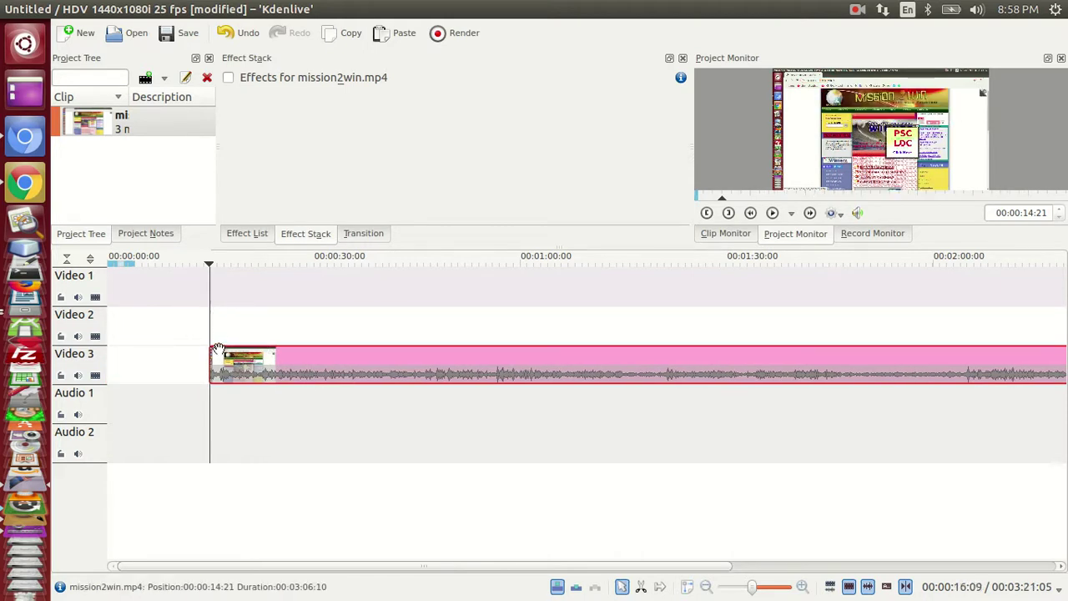
drag(264, 363, 292, 363)
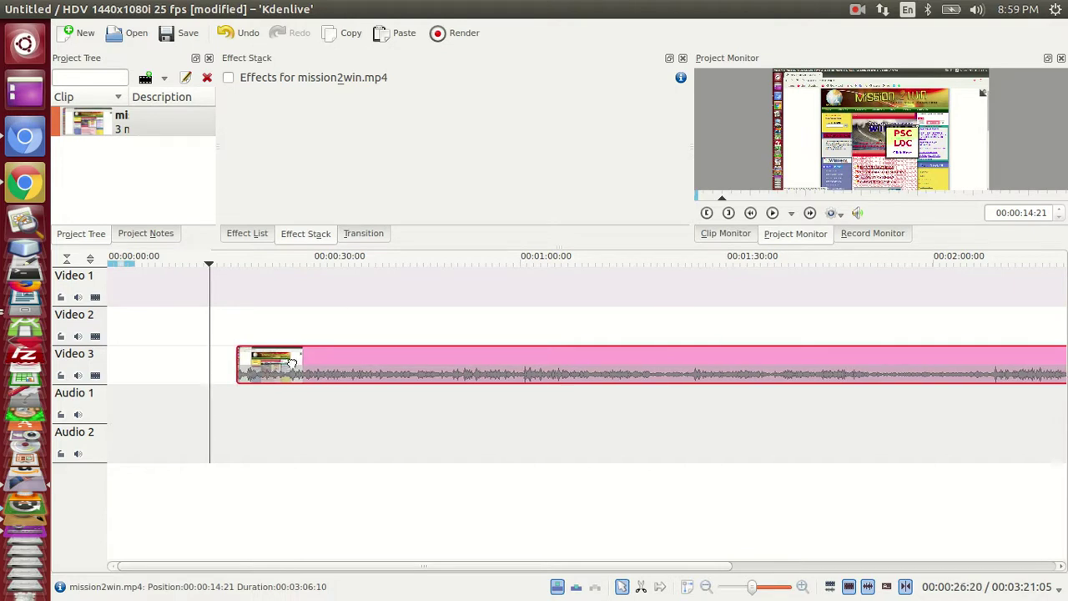
click(169, 407)
click(147, 409)
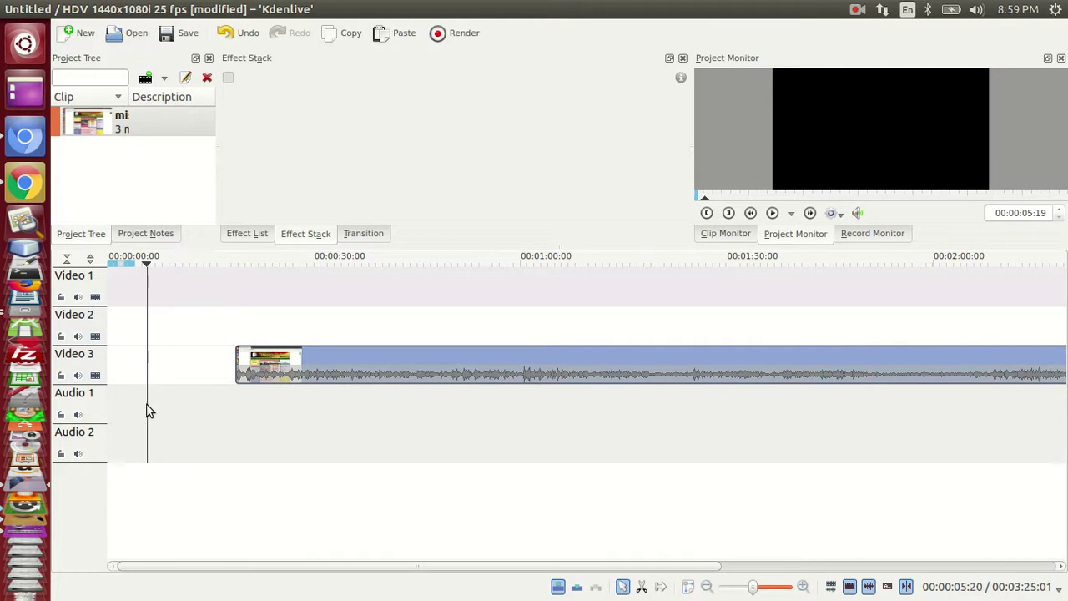
click(123, 408)
right_click(142, 398)
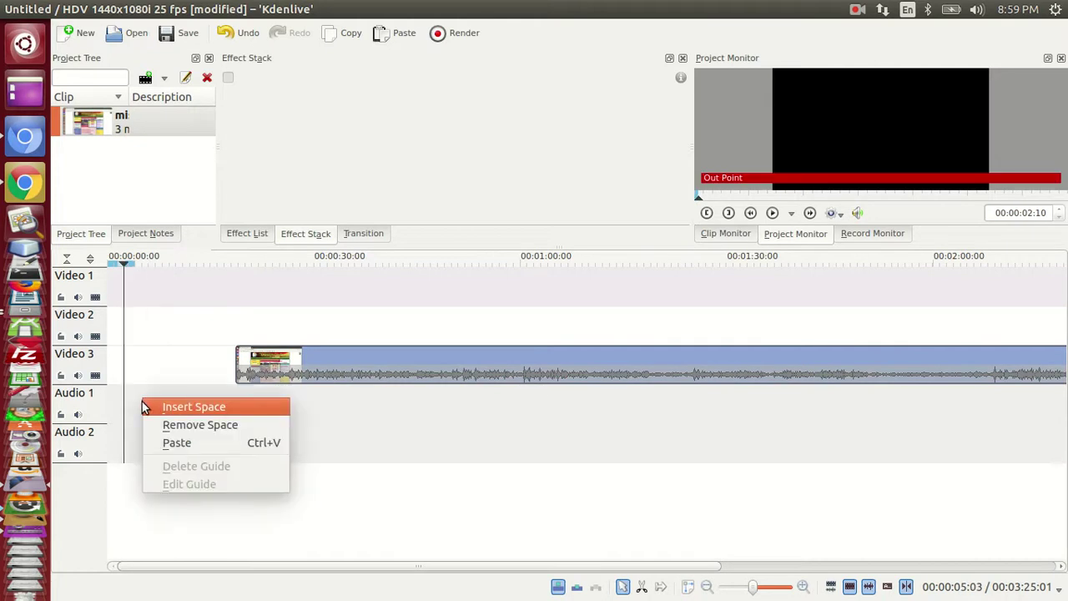
click(121, 154)
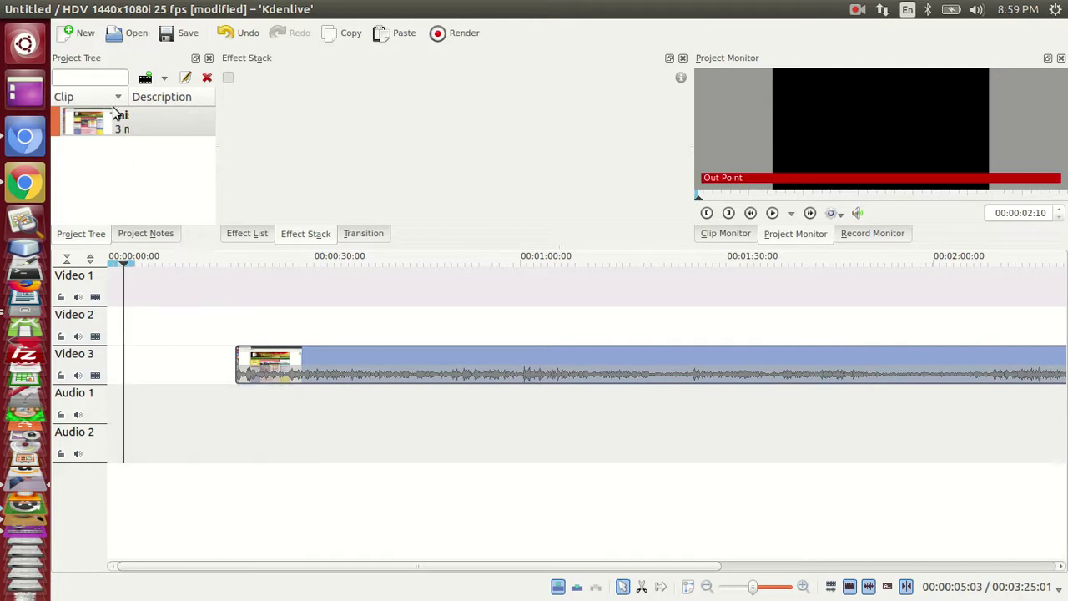
Step: Import Winds_of_Spring.mp3 from the 00-Audio folder inside the Desktop's video tutorials folder into the project
click(164, 78)
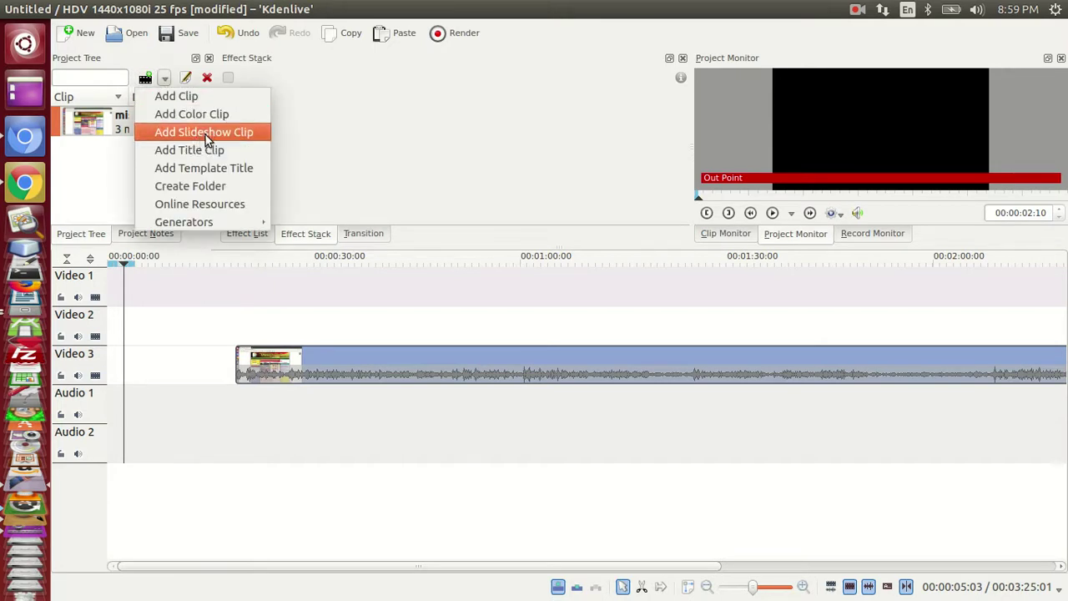
click(188, 99)
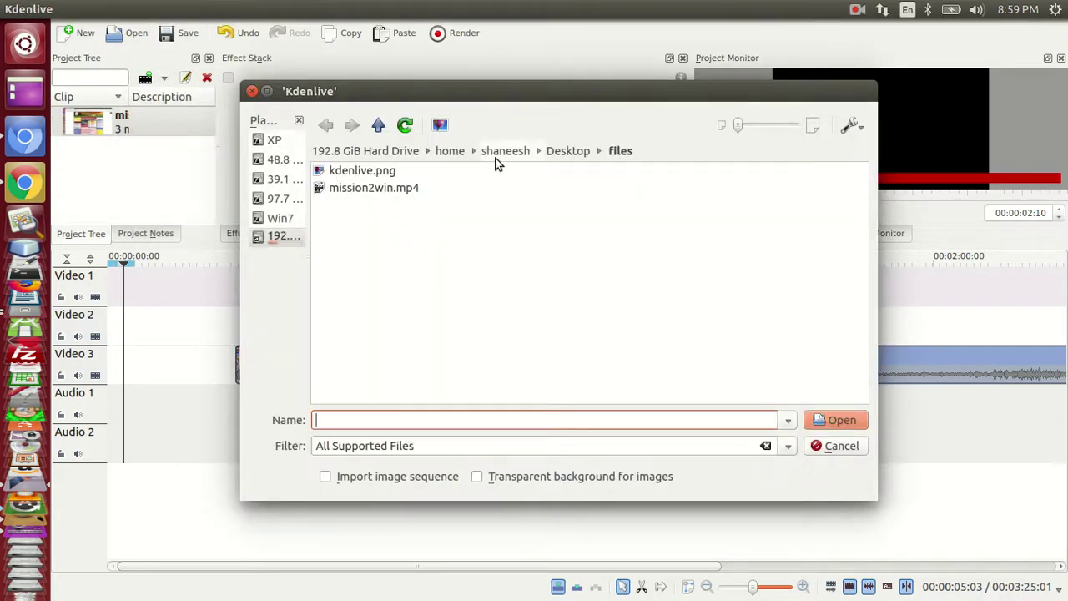
click(567, 153)
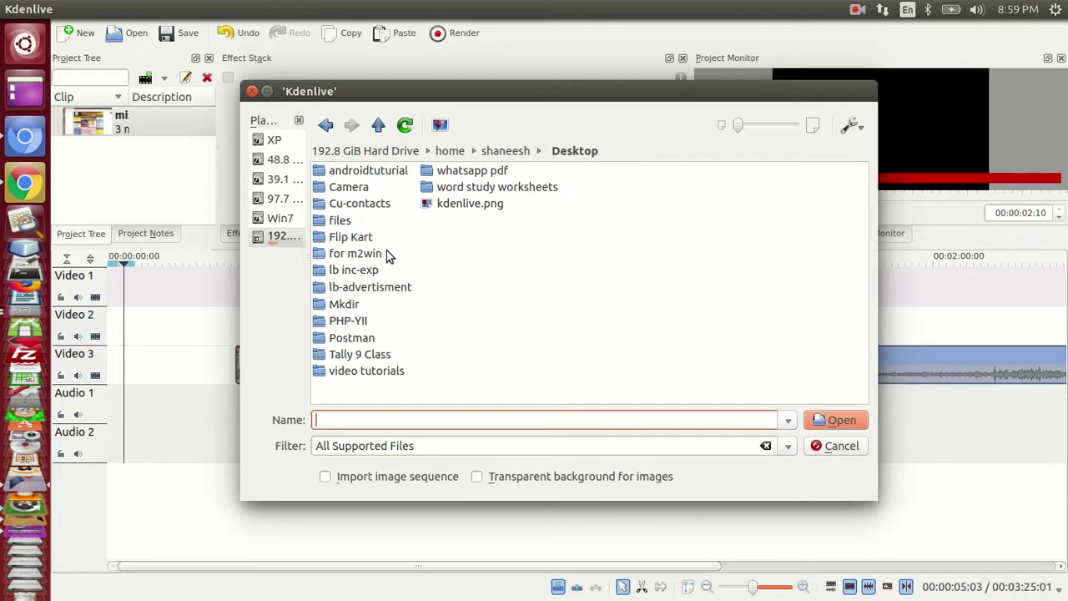
double_click(375, 373)
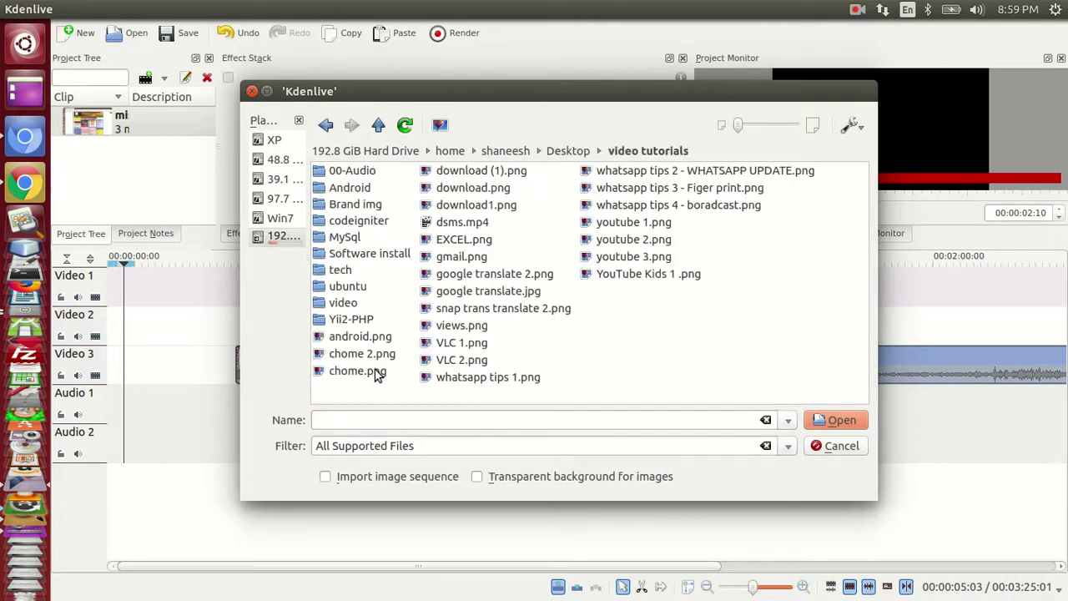
double_click(352, 172)
click(362, 179)
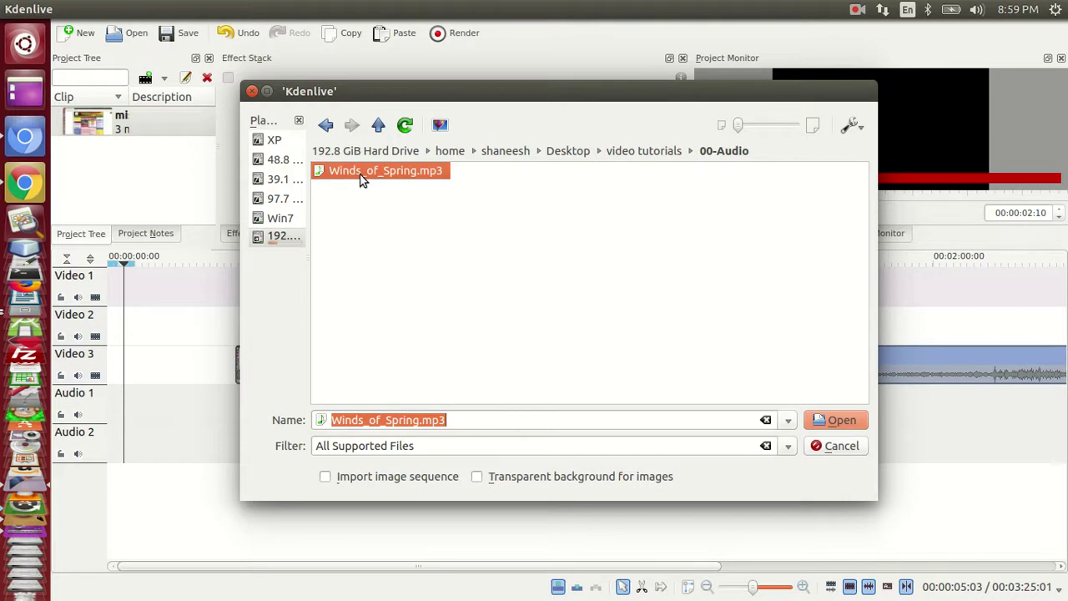
click(832, 423)
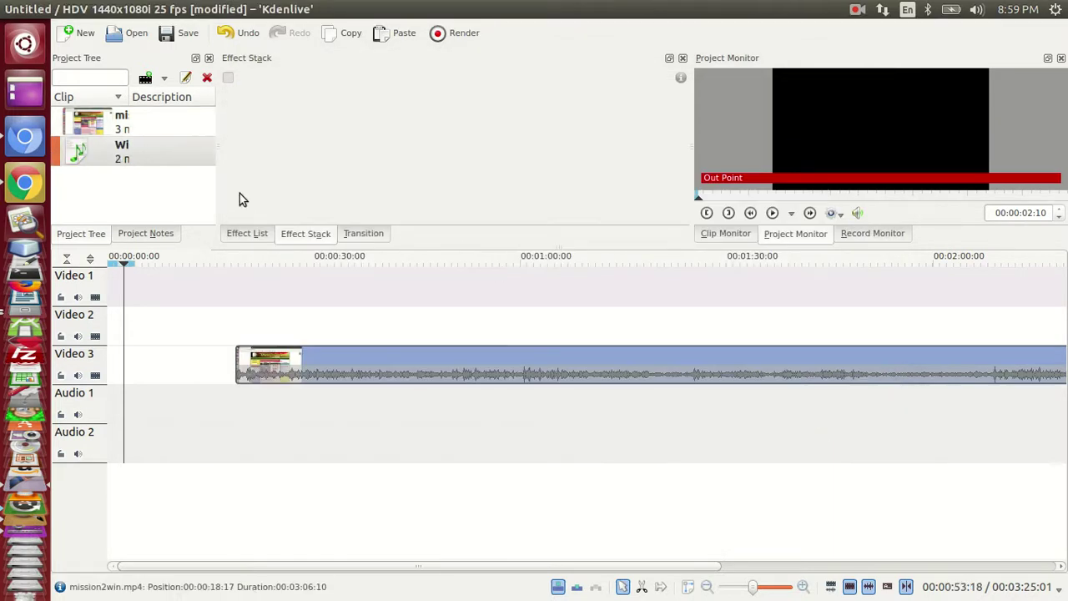
Step: Place Winds_of_Spring.mp3 on Audio 1 at 00:00:02:10 and trim its end to a duration of about 00:01:27:01
drag(97, 160, 127, 415)
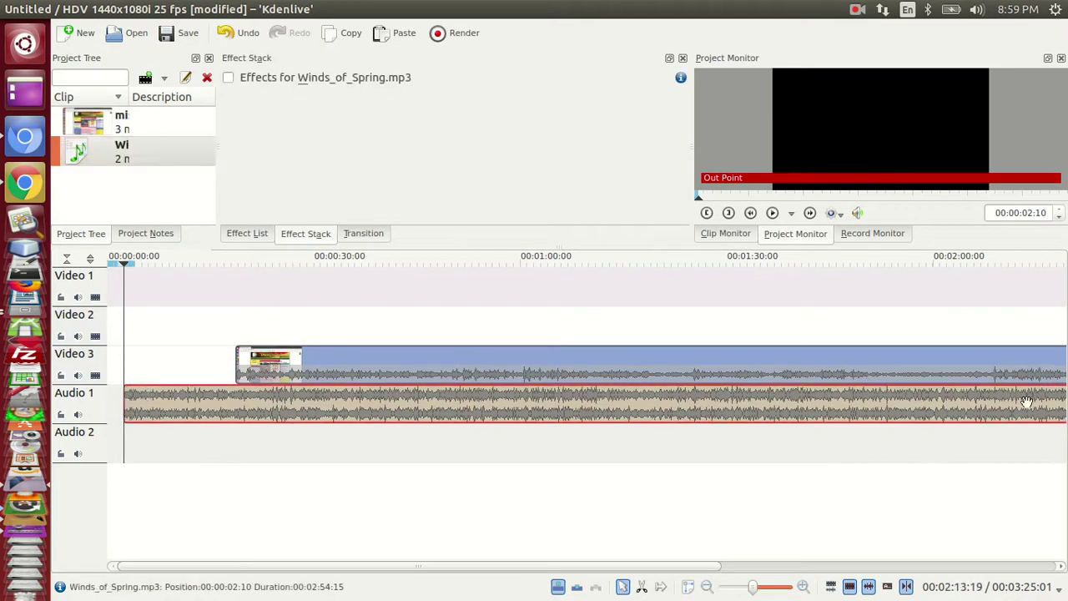
drag(663, 565, 1017, 531)
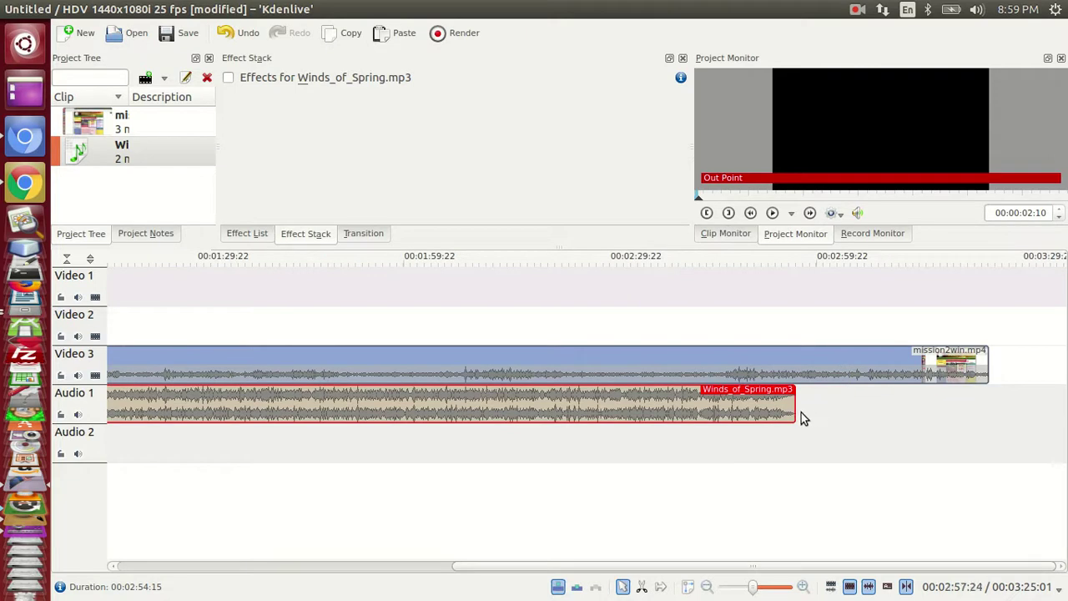
drag(784, 407, 192, 408)
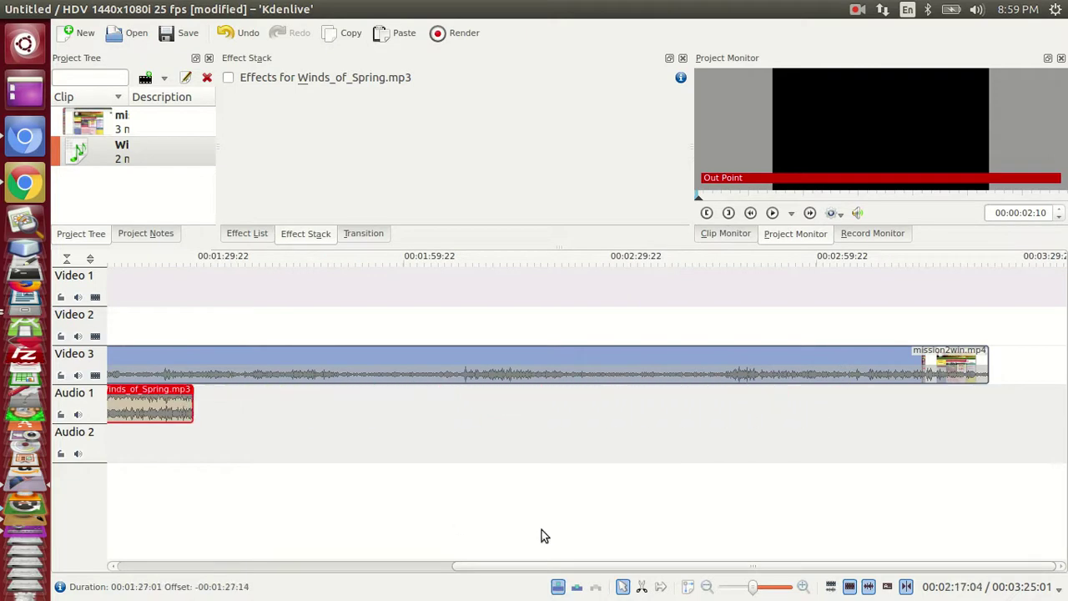
Step: Trim the end of Winds_of_Spring.mp3 to the video clip's start and extend its beginning to the timeline start, for a duration of 00:00:18:17
drag(691, 569, 232, 582)
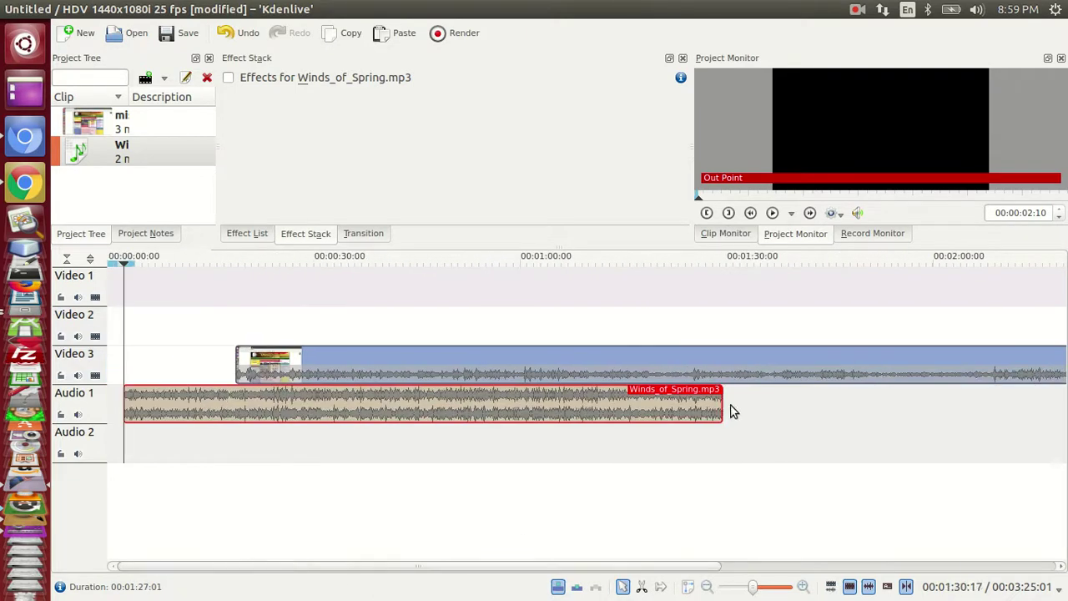
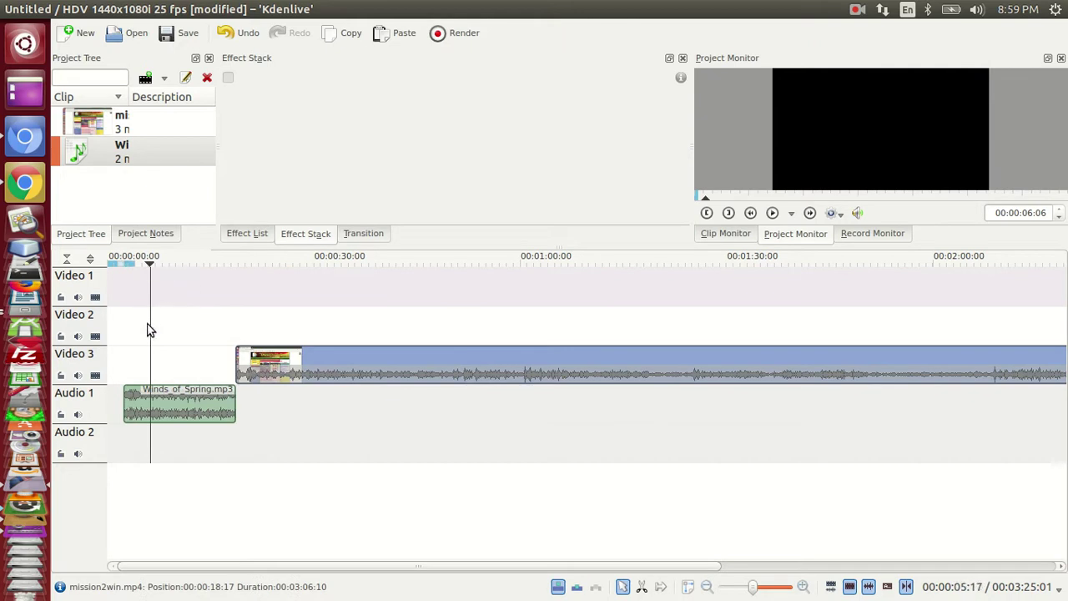
drag(153, 284, 111, 285)
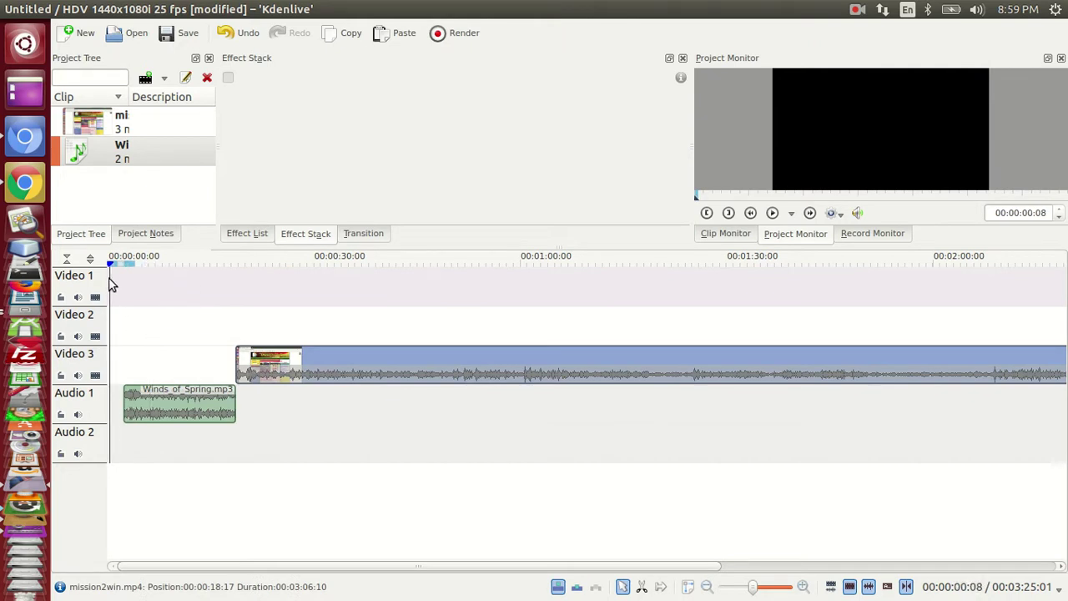
drag(180, 415, 228, 407)
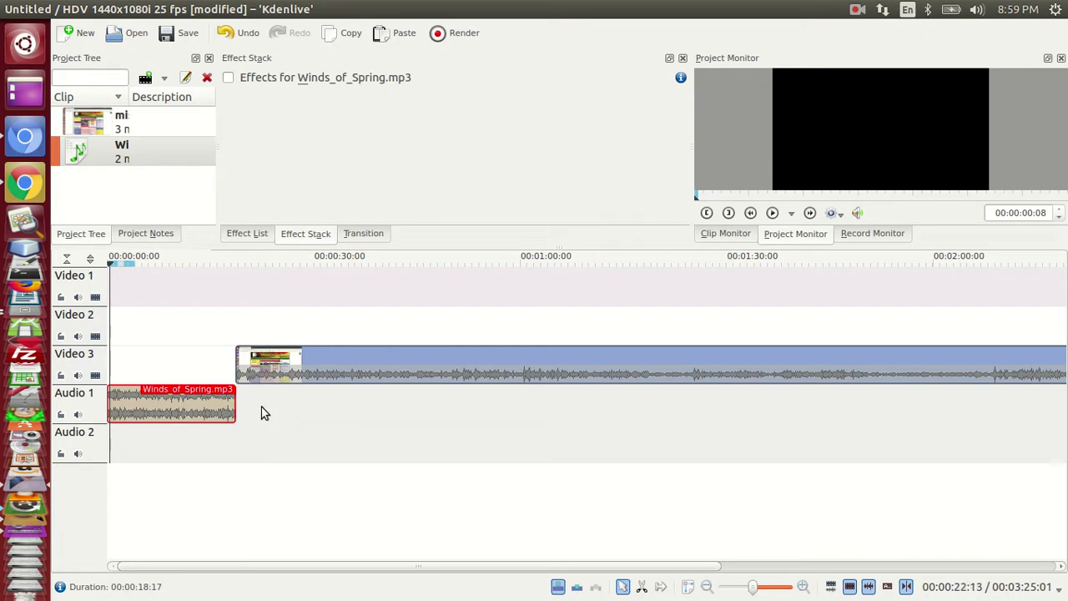
right_click(282, 375)
mouse_move(322, 360)
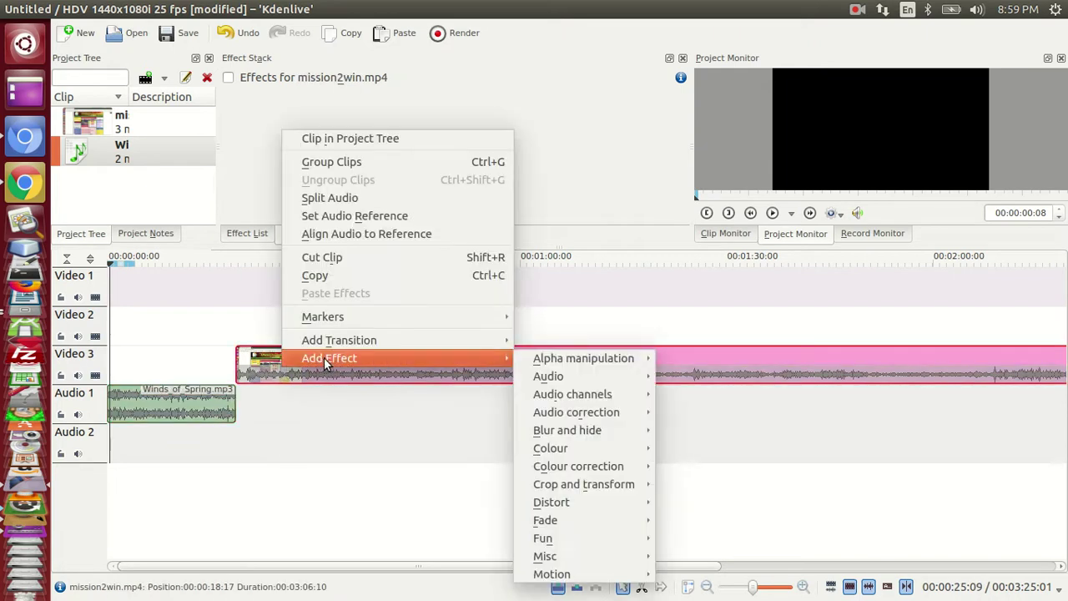
mouse_move(512, 376)
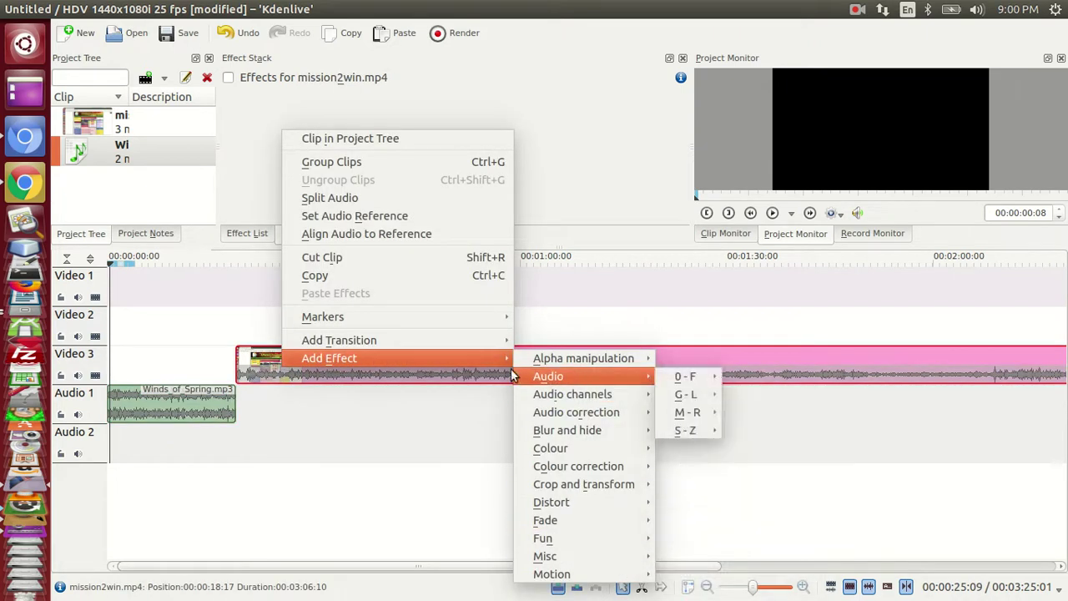
click(490, 121)
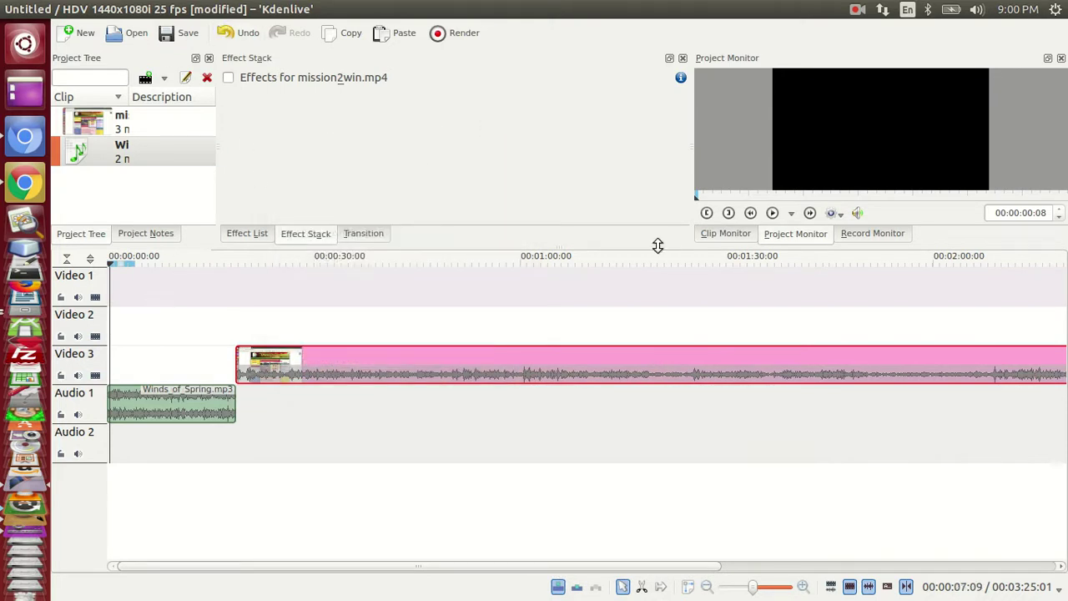
Step: Play the timeline from 00:00:00:08 through the music into the mission2win.mp4 clip, adjusting the system volume, and pause playback
click(773, 213)
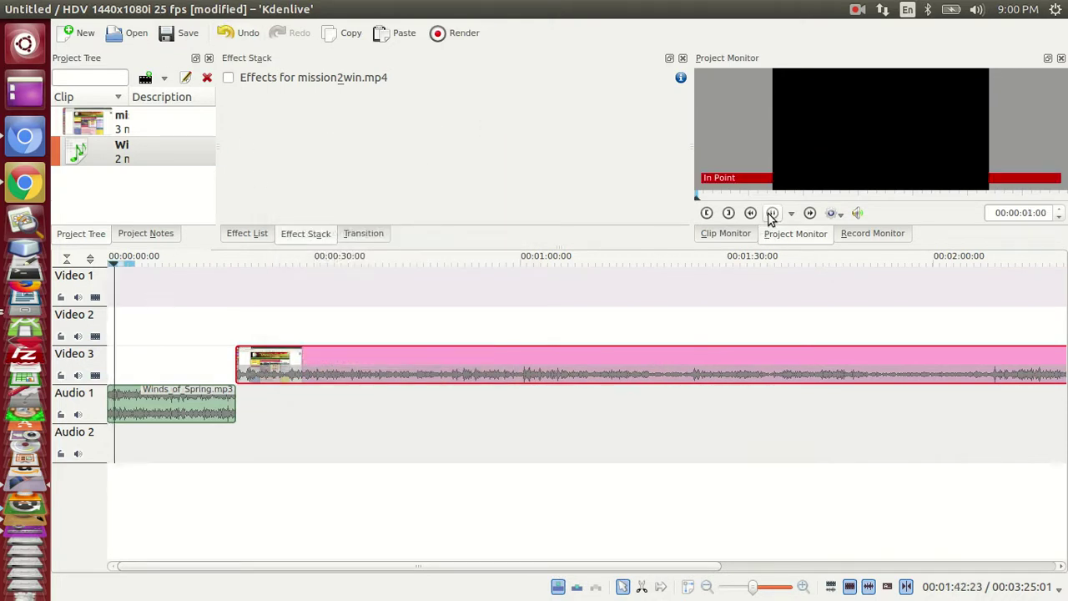
key(XF86AudioRaiseVolume)
key(XF86AudioRaiseVolume)
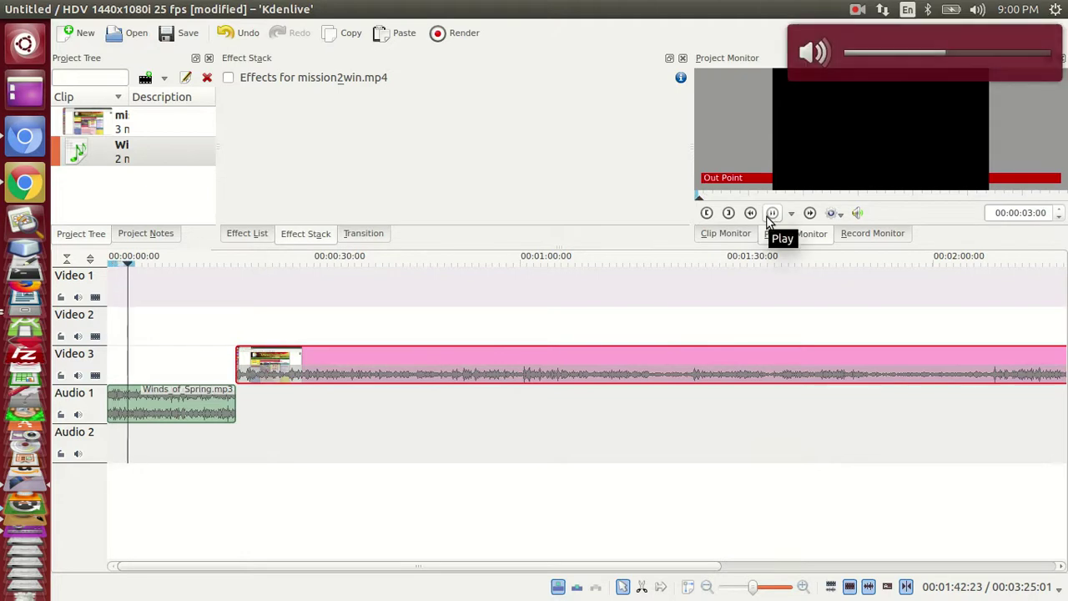
key(XF86AudioLowerVolume)
key(XF86AudioLowerVolume)
key(XF86AudioLowerVolume)
key(XF86AudioLowerVolume)
key(XF86AudioLowerVolume)
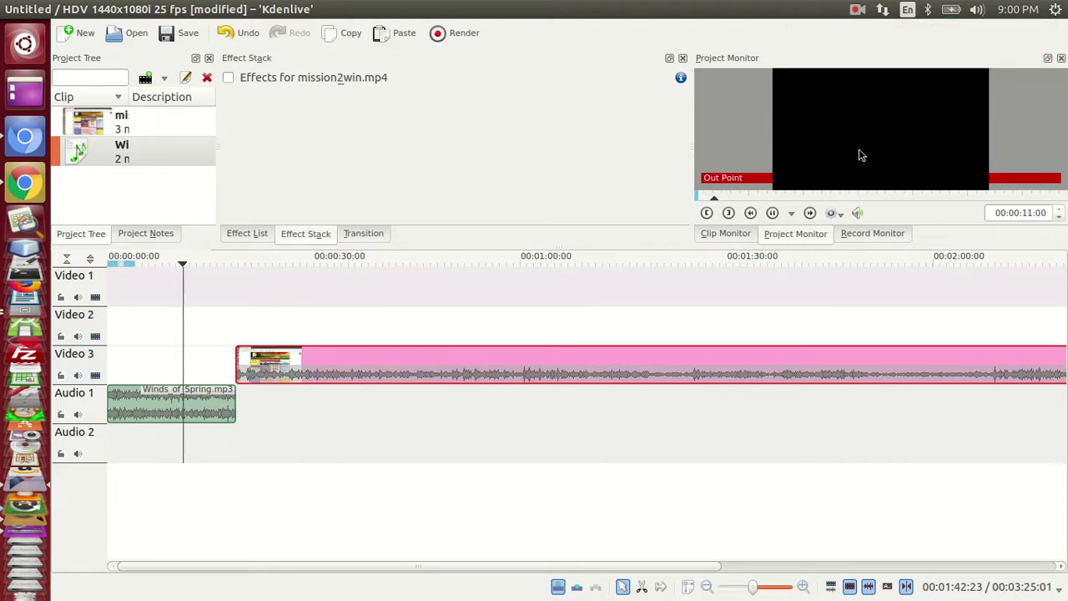
key(XF86AudioMute)
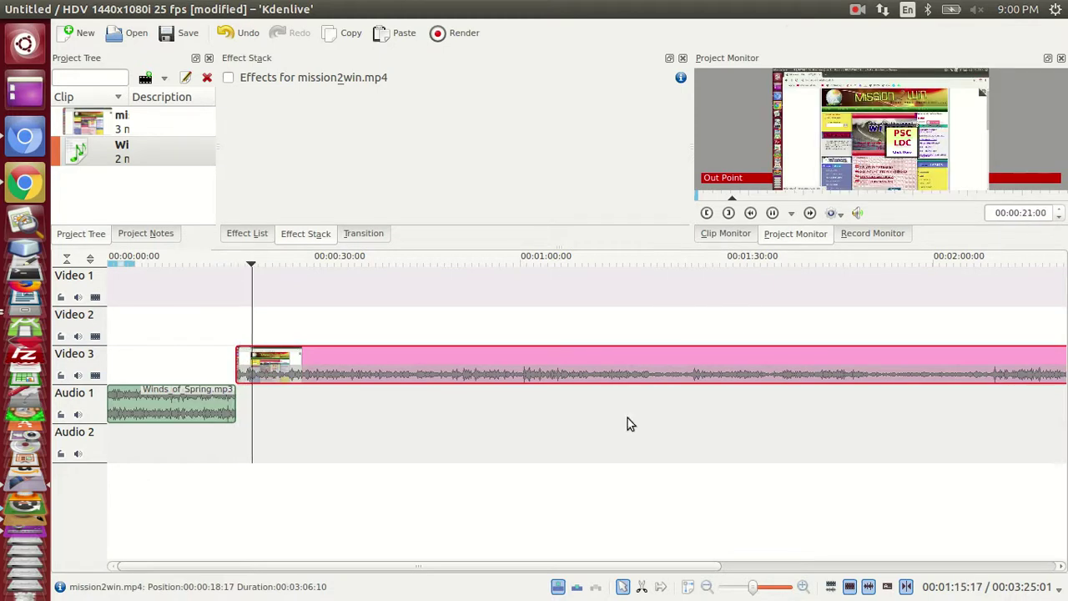
key(XF86AudioRaiseVolume)
key(XF86AudioRaiseVolume)
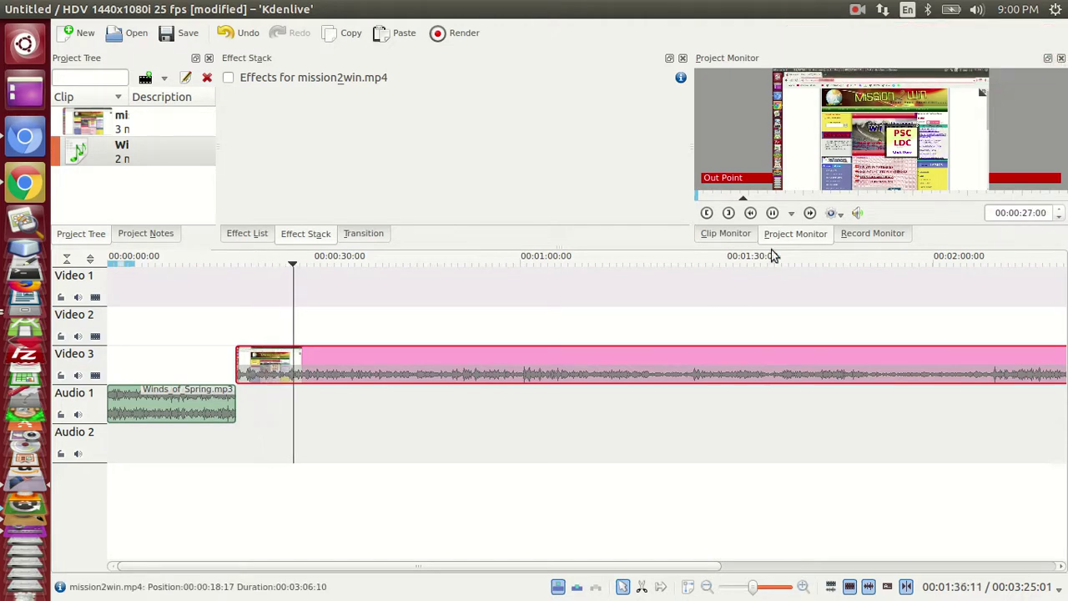
click(772, 213)
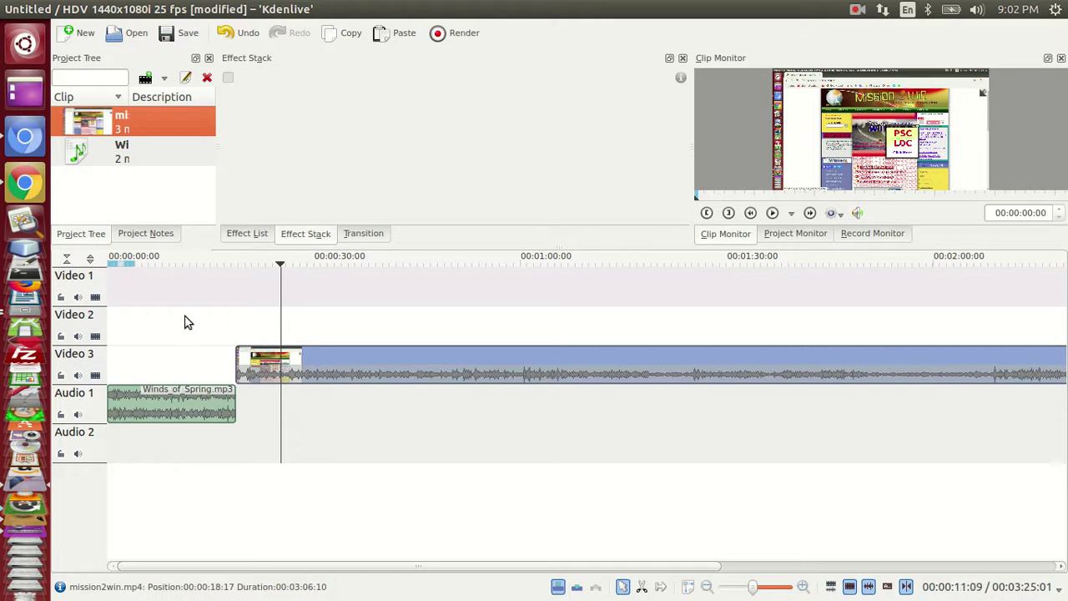
Step: Import kdenlive.png from the Desktop's files folder into the project
right_click(151, 198)
click(157, 199)
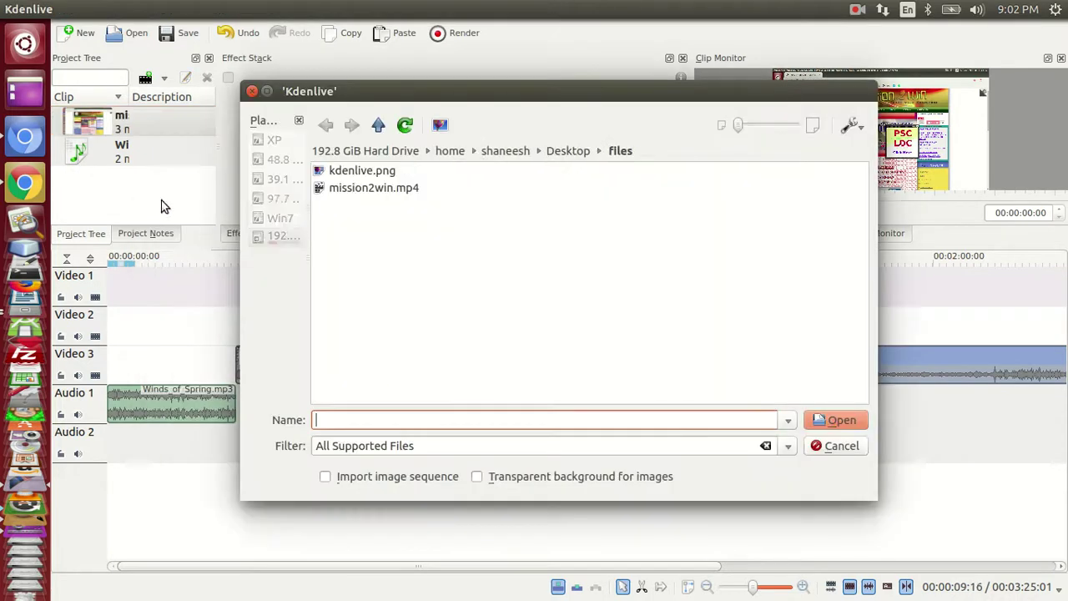
click(346, 175)
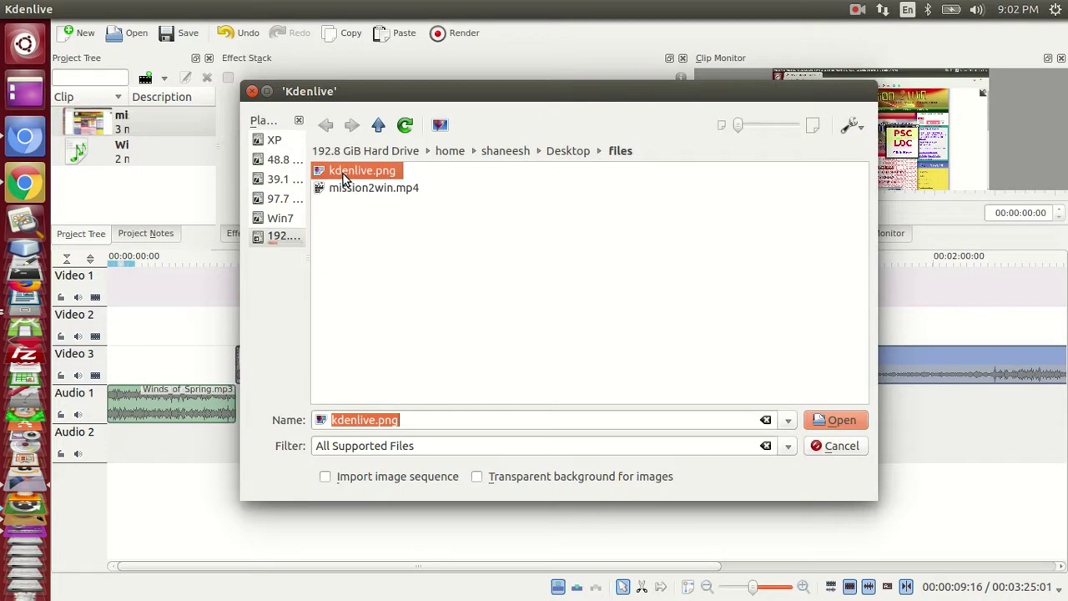
click(839, 420)
Step: Try to import kdenlive.png from the ubuntu folder inside the Desktop's video tutorials folder
right_click(161, 202)
click(167, 205)
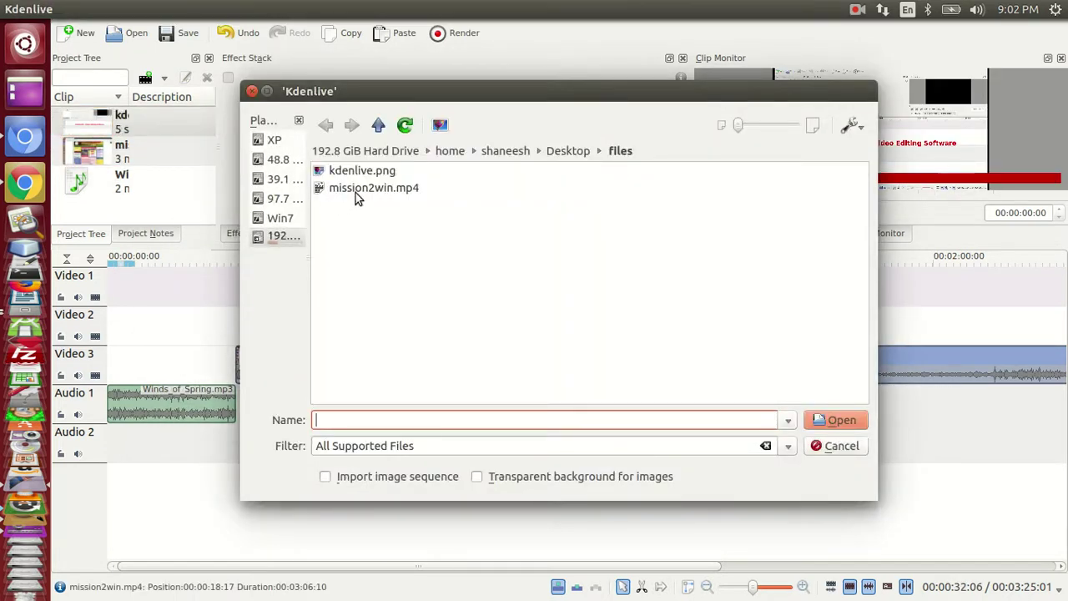
click(560, 156)
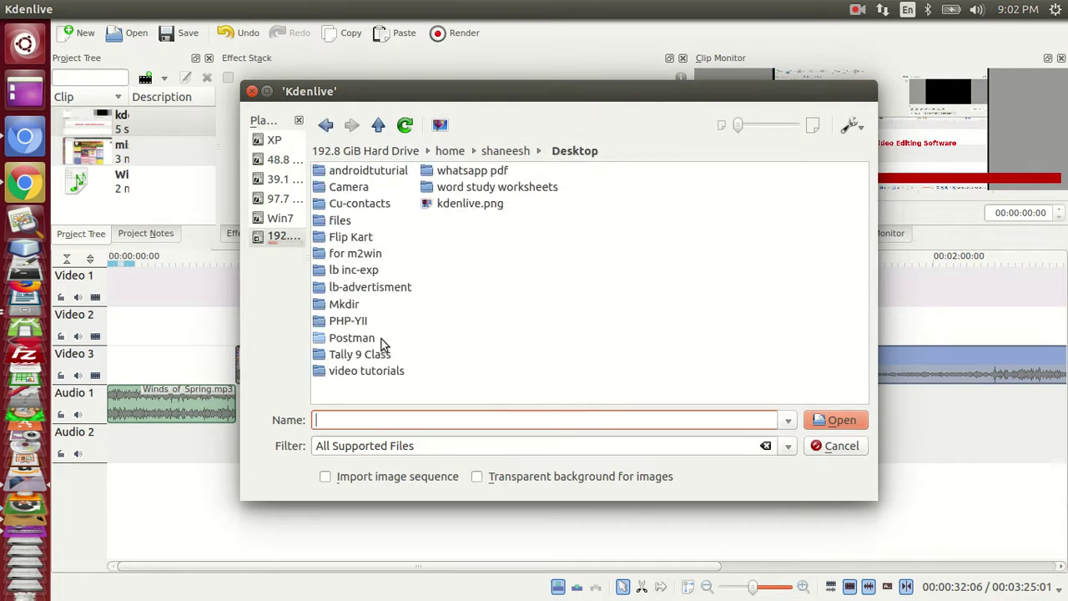
double_click(380, 376)
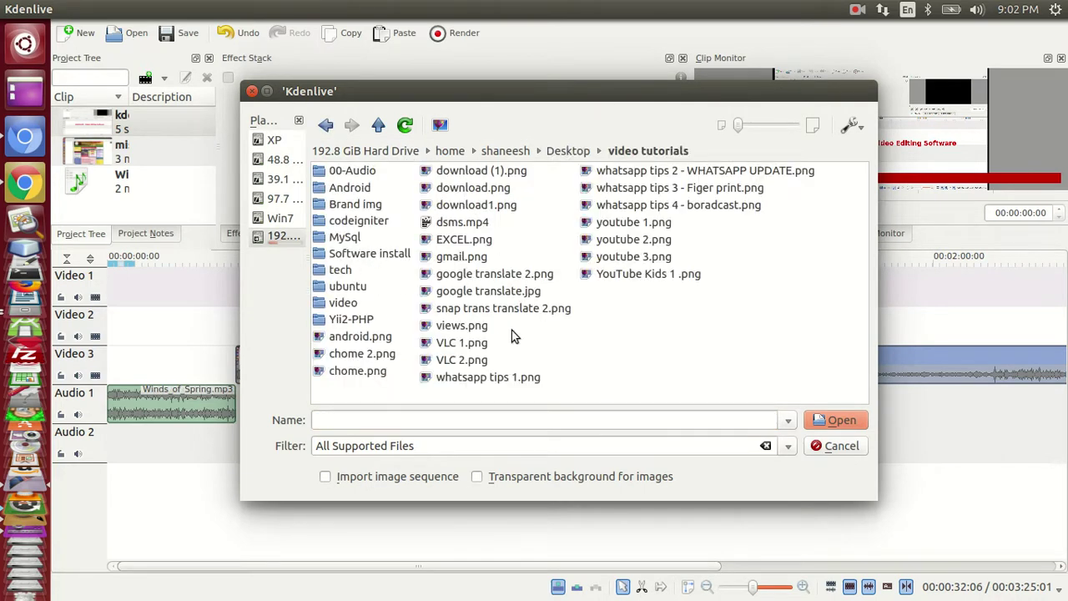
double_click(349, 286)
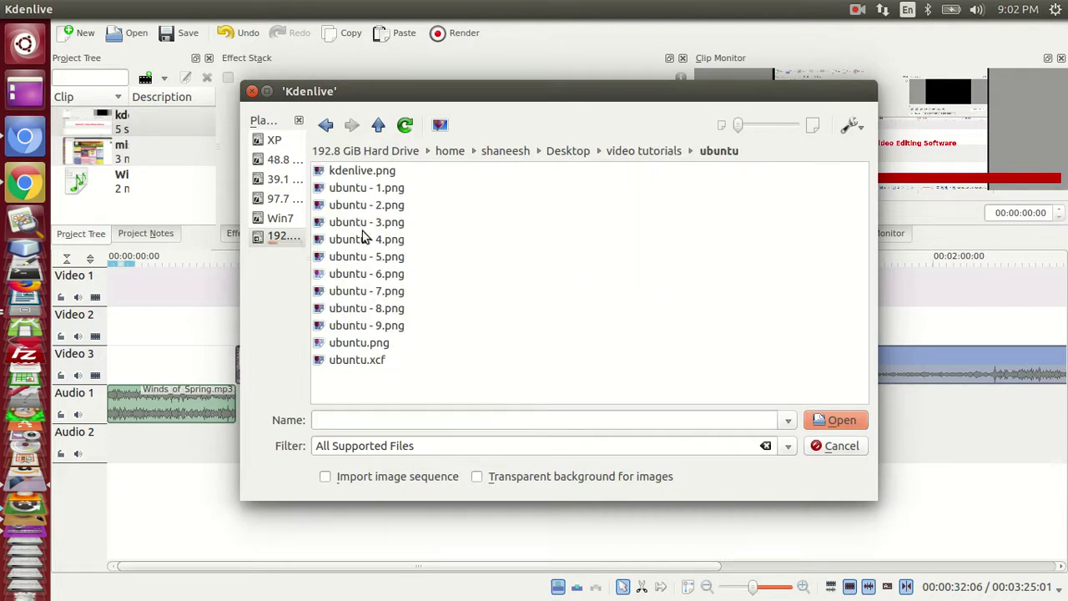
click(356, 175)
right_click(360, 174)
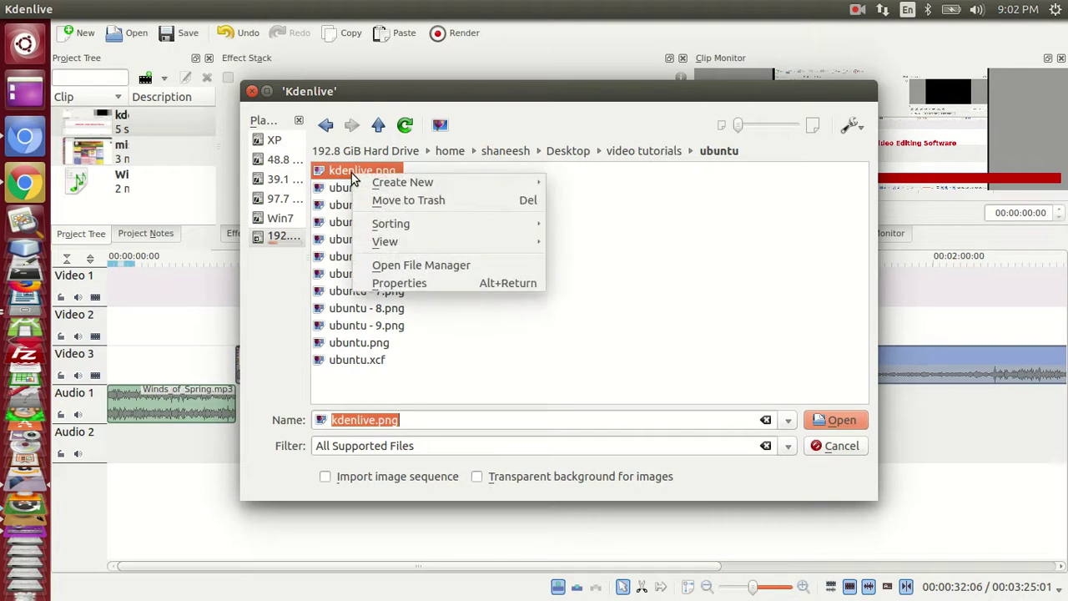
mouse_move(375, 227)
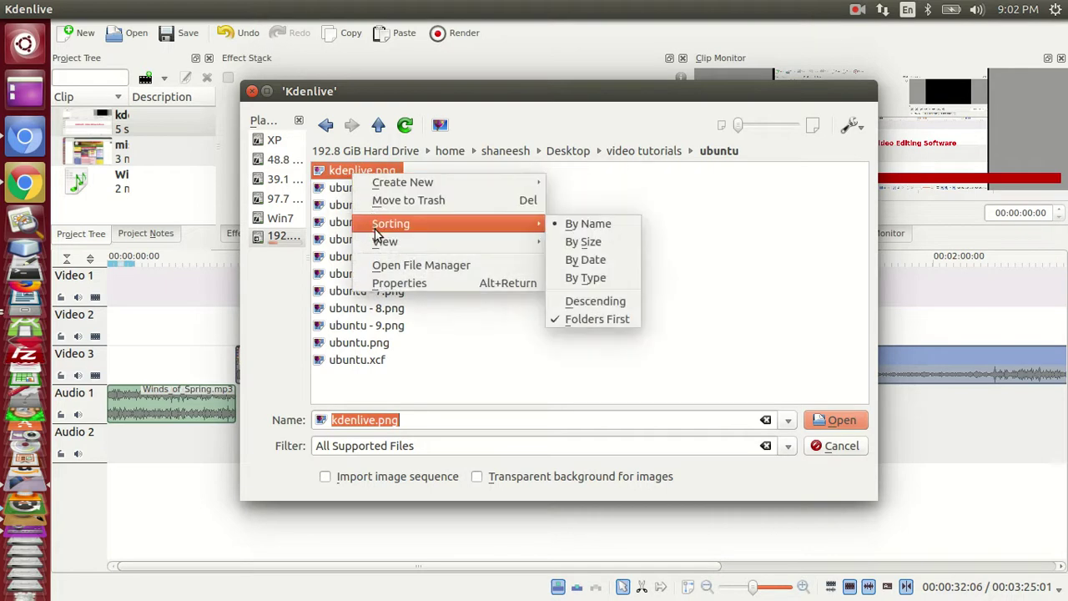
click(636, 245)
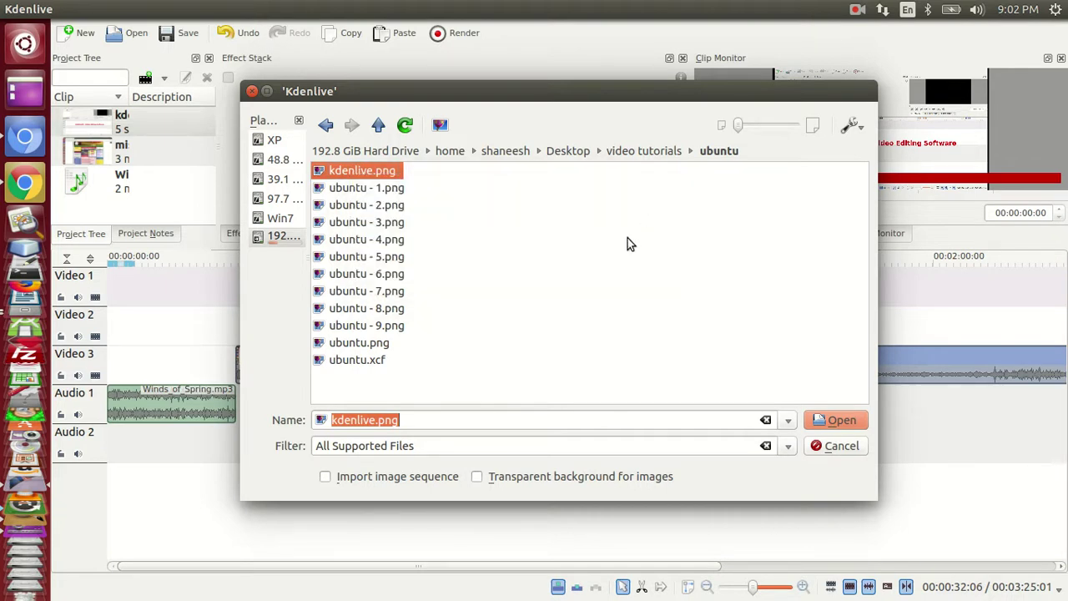
click(843, 420)
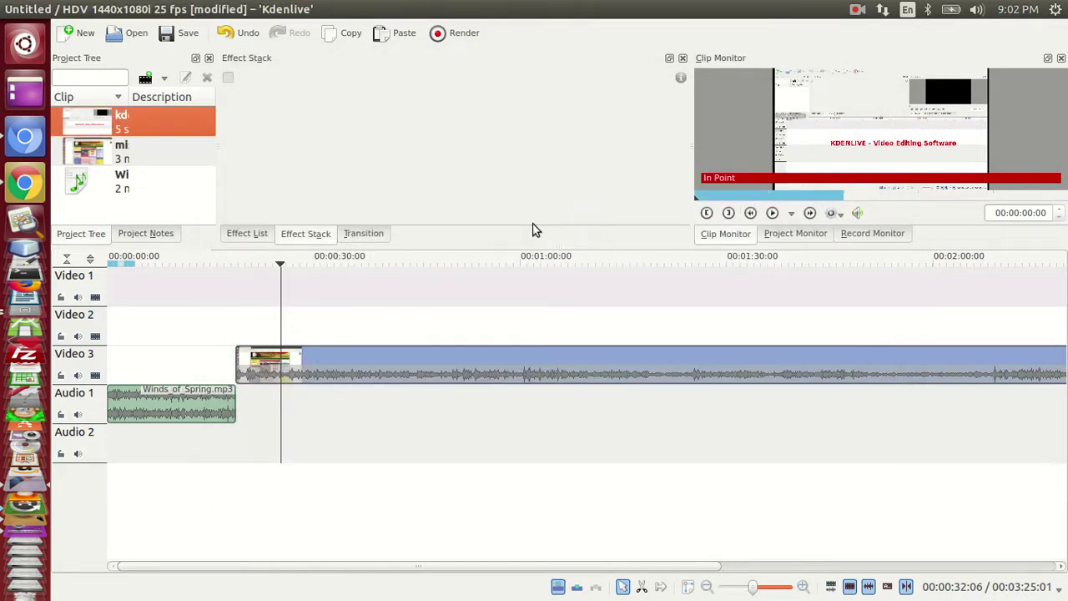
Step: Import kdenlive 0.png from the ubuntu folder inside the Desktop's video tutorials folder into the project
right_click(156, 206)
click(197, 216)
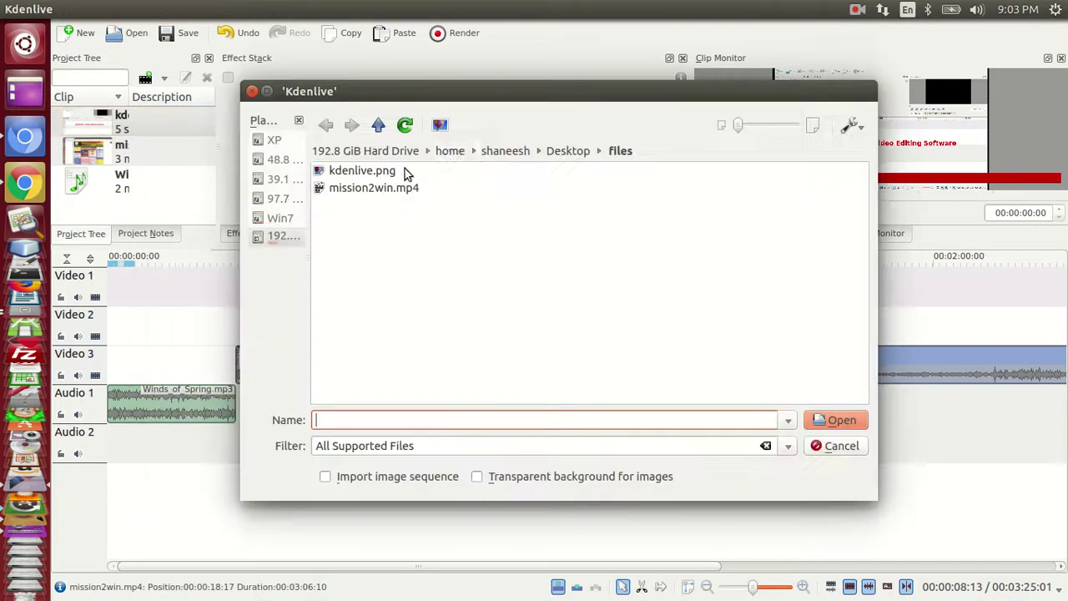
click(568, 151)
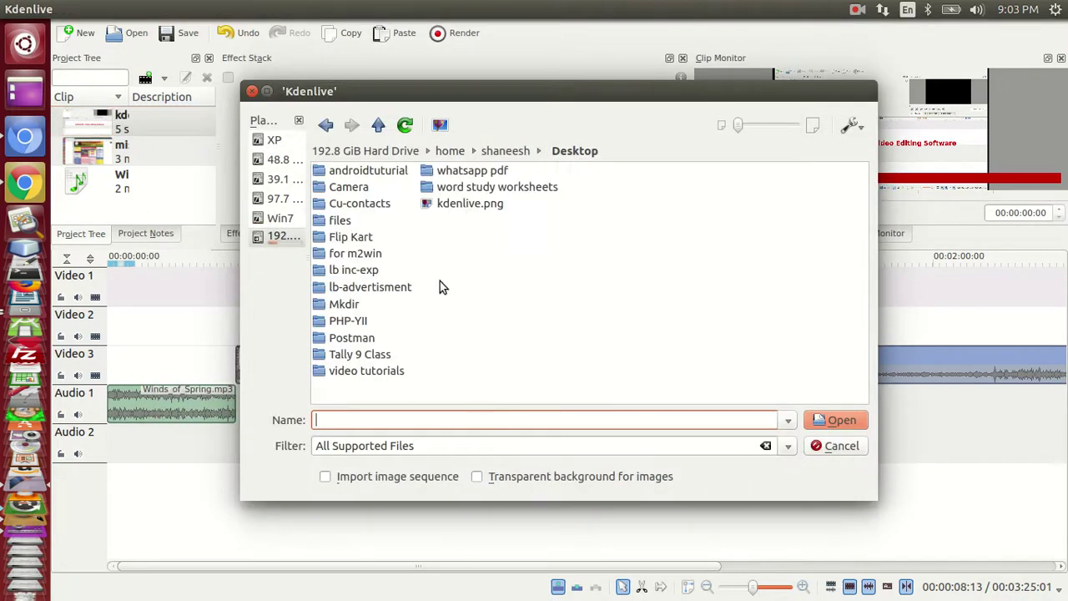
double_click(387, 376)
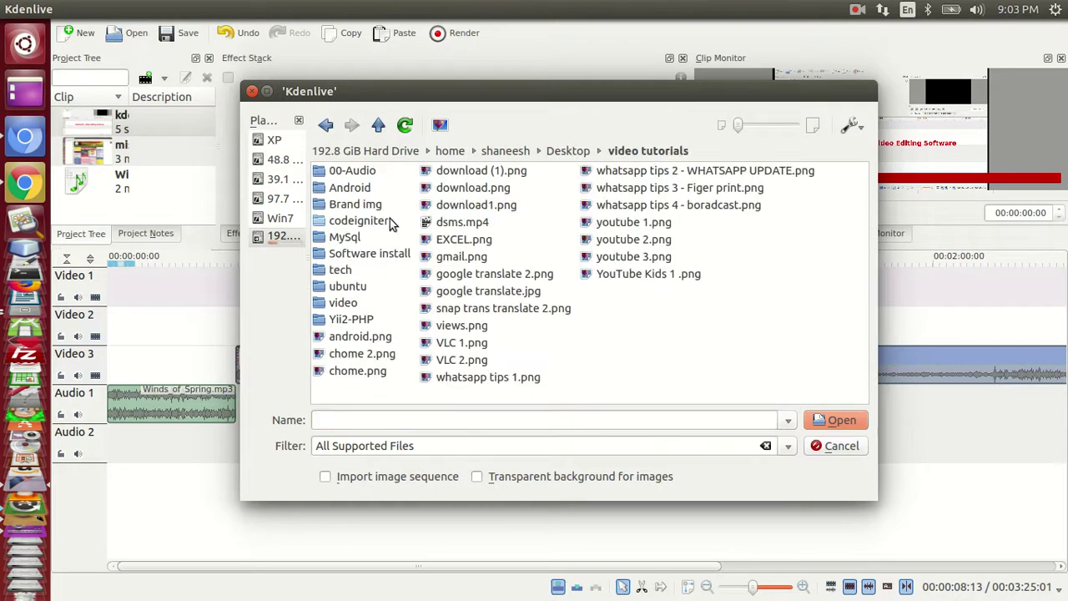
double_click(348, 286)
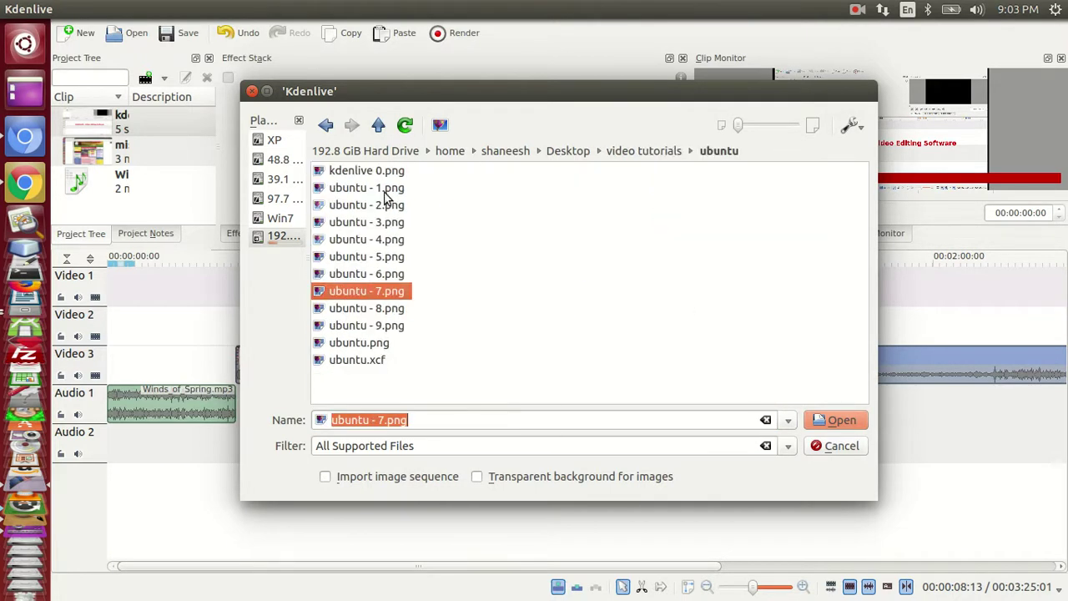
click(379, 172)
click(814, 420)
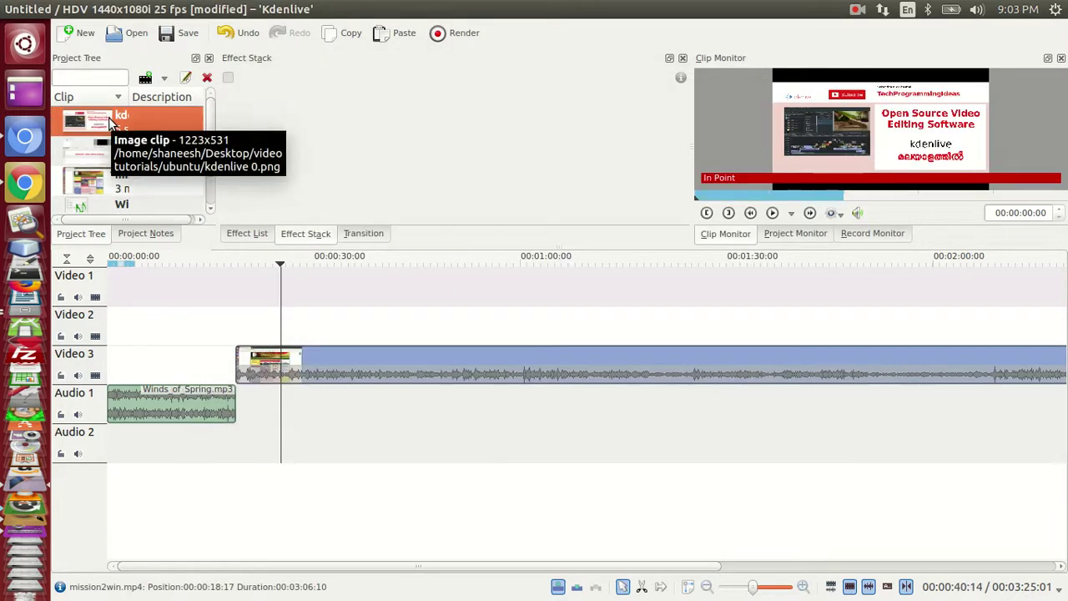
Step: Place kdenlive 0.png at the start of Video 2 and kdenlive.png directly after it, with kdenlive.png lasting 00:00:07:05 and ending where mission2win.mp4 starts
drag(109, 124, 179, 331)
drag(106, 159, 231, 326)
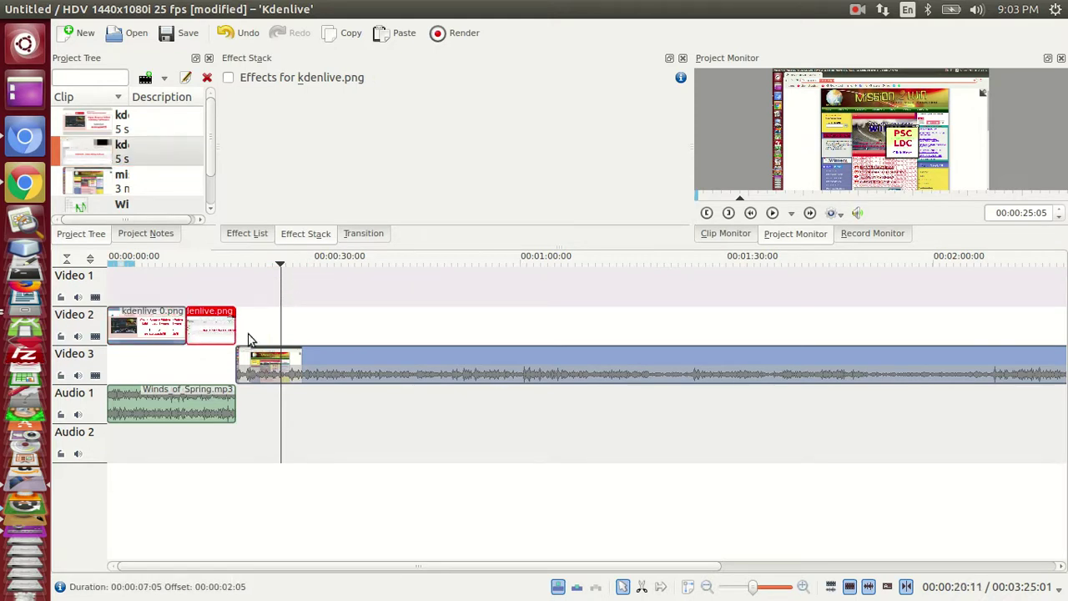
Step: Trim the start of mission2win.mp4 to 00:00:21:01 and extend kdenlive.png on Video 2 to a duration of 00:00:09:14
click(240, 361)
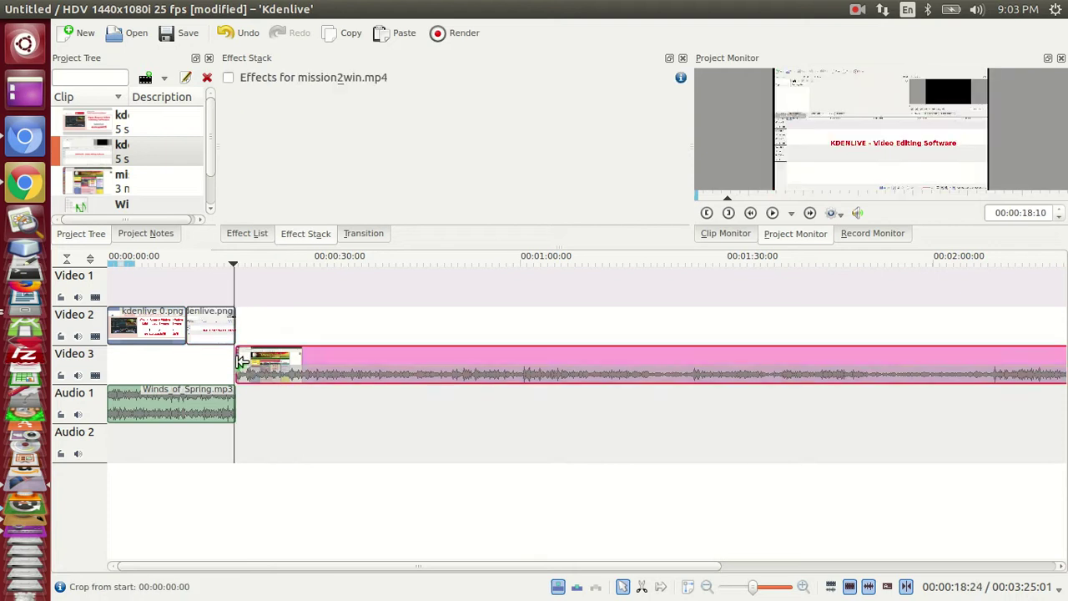
drag(241, 362, 257, 363)
click(232, 333)
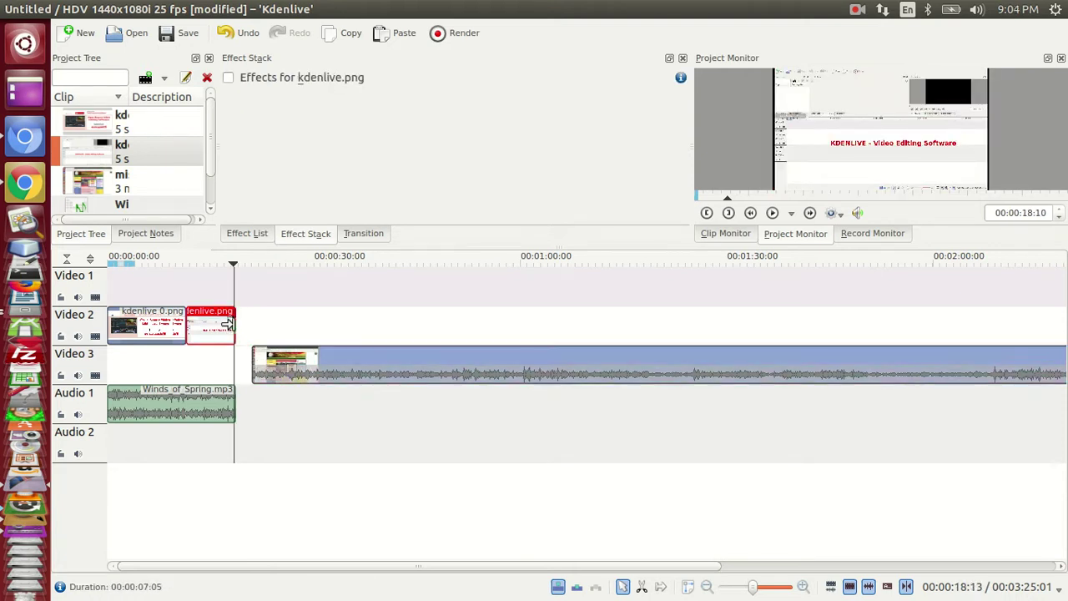
drag(227, 326, 243, 327)
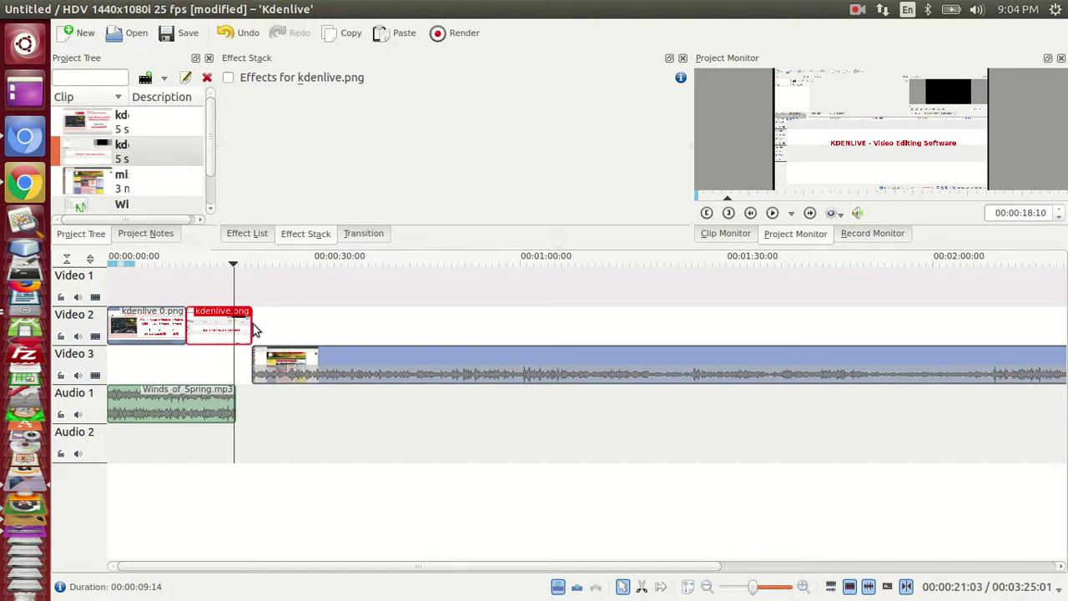
Step: Raise the system volume and play the timeline from the start in the project monitor
click(306, 324)
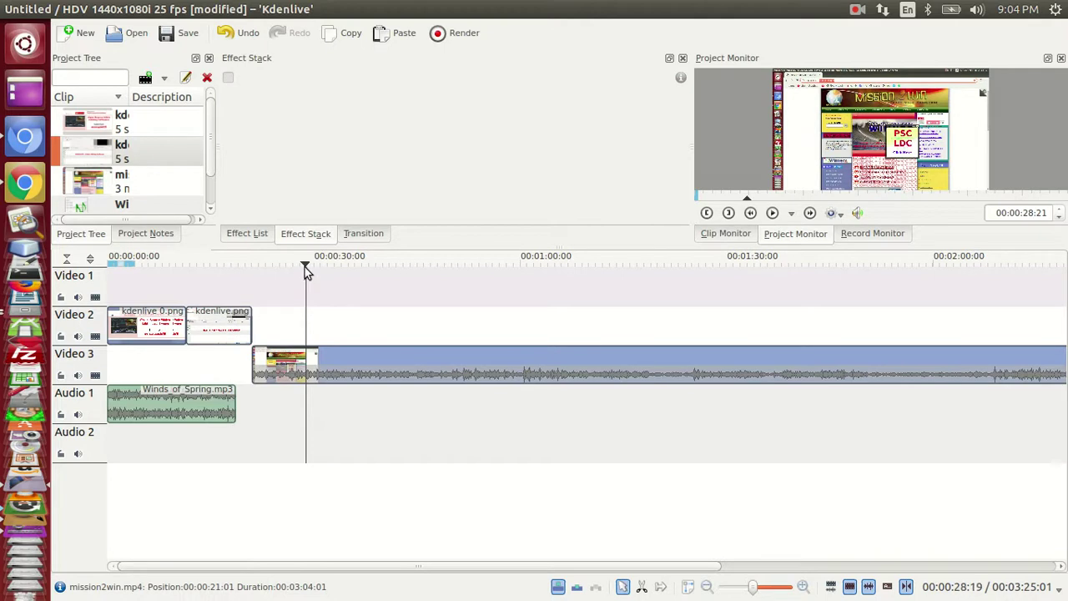
drag(120, 282, 100, 286)
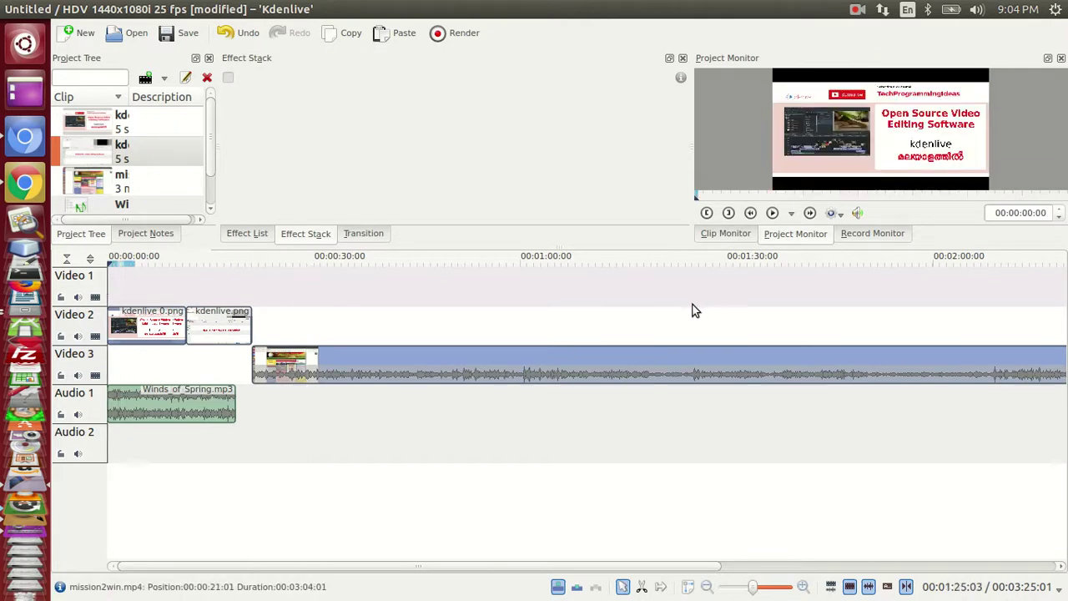
key(XF86AudioRaiseVolume)
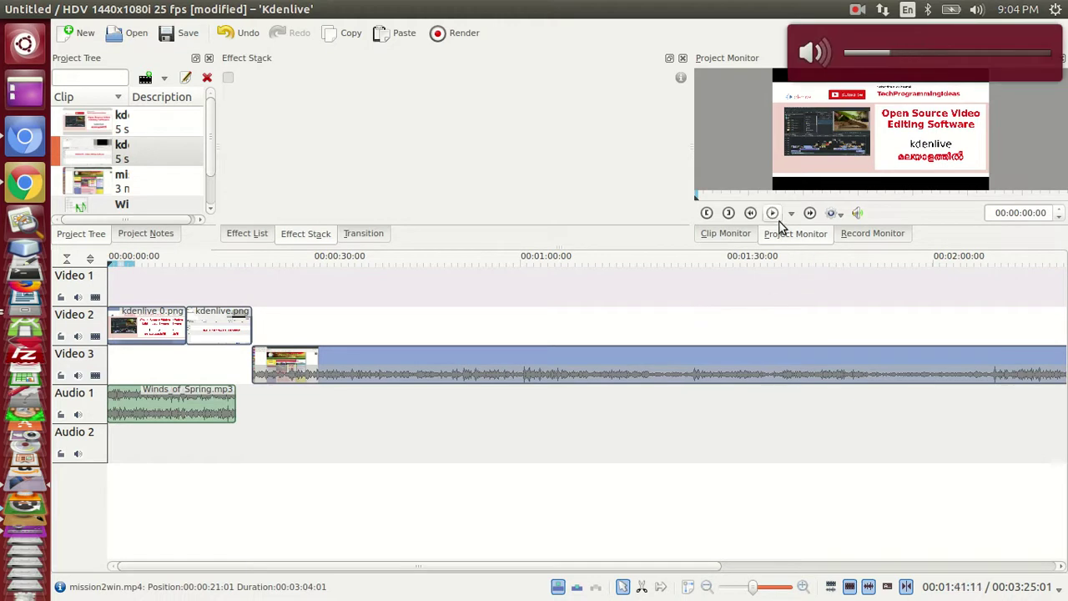
click(774, 216)
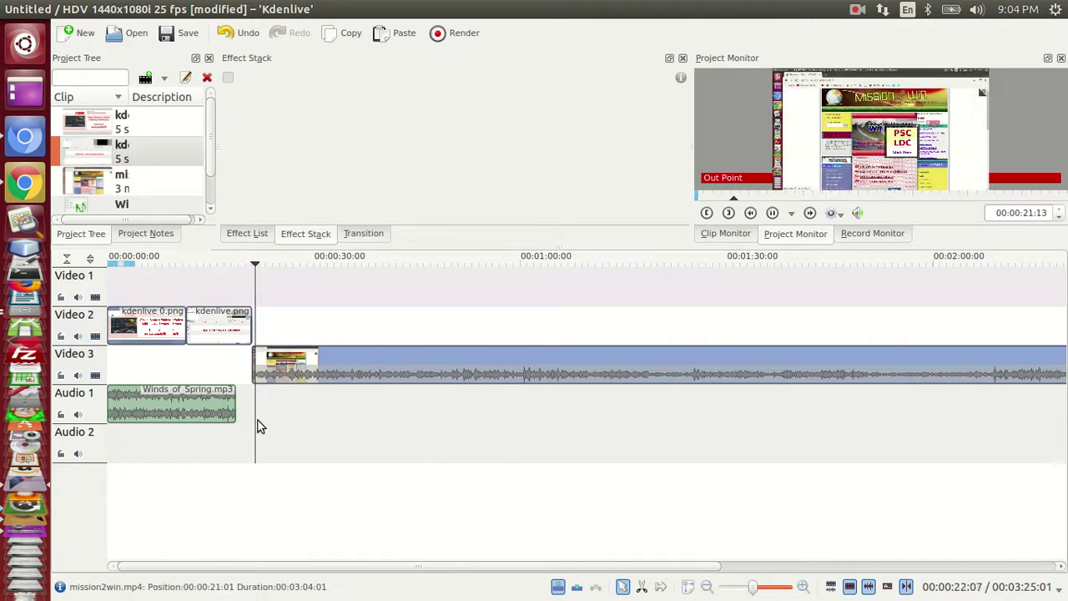
Step: Extend Winds_of_Spring.mp3 on Audio 1 to a duration of 00:00:21:01 and pause the timeline preview
drag(235, 406, 250, 404)
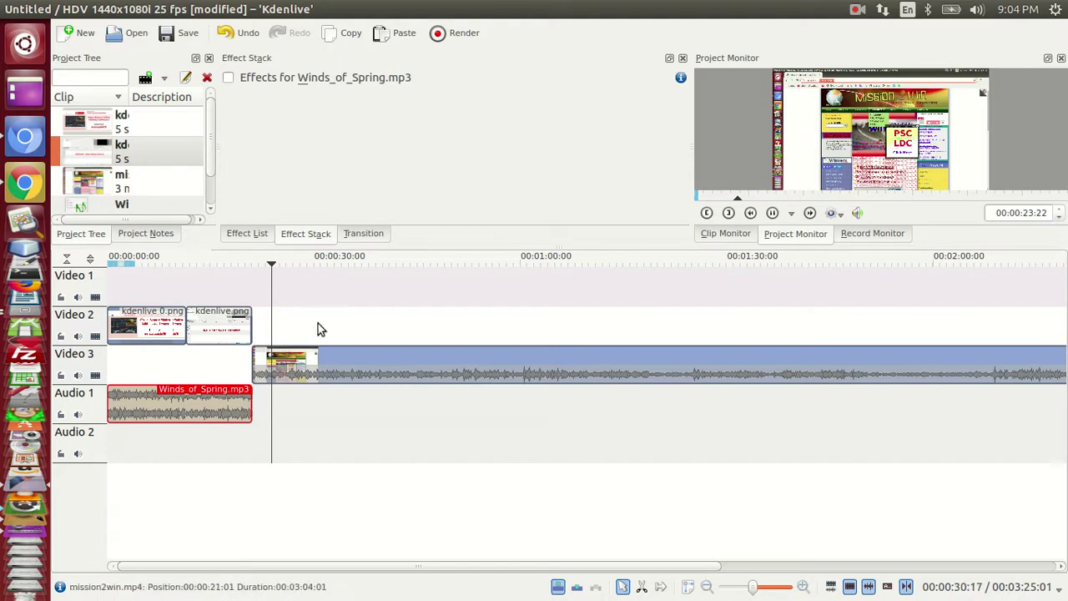
click(769, 216)
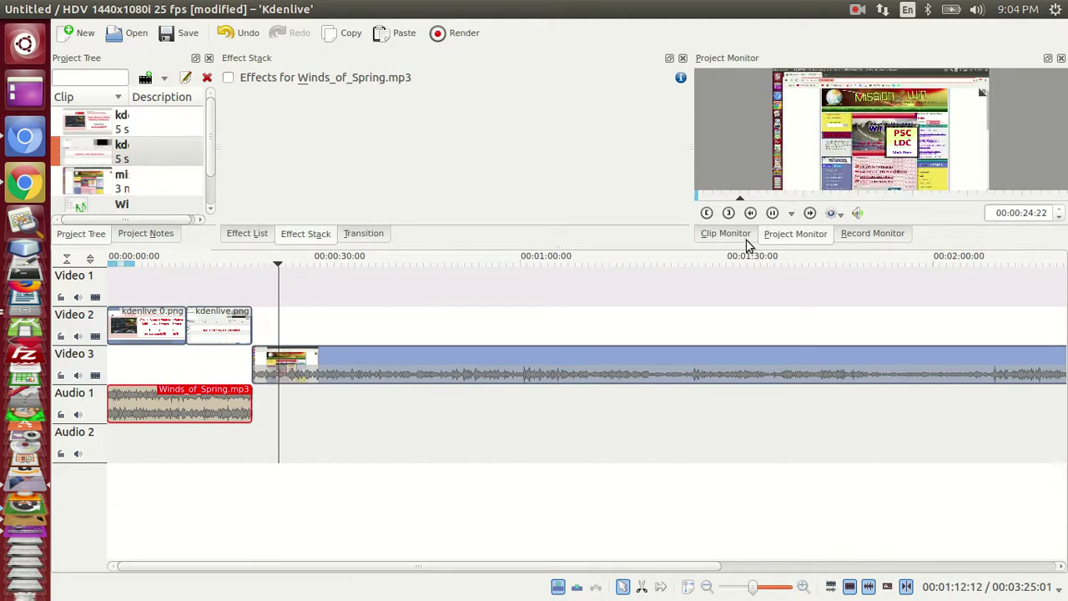
click(361, 328)
click(363, 324)
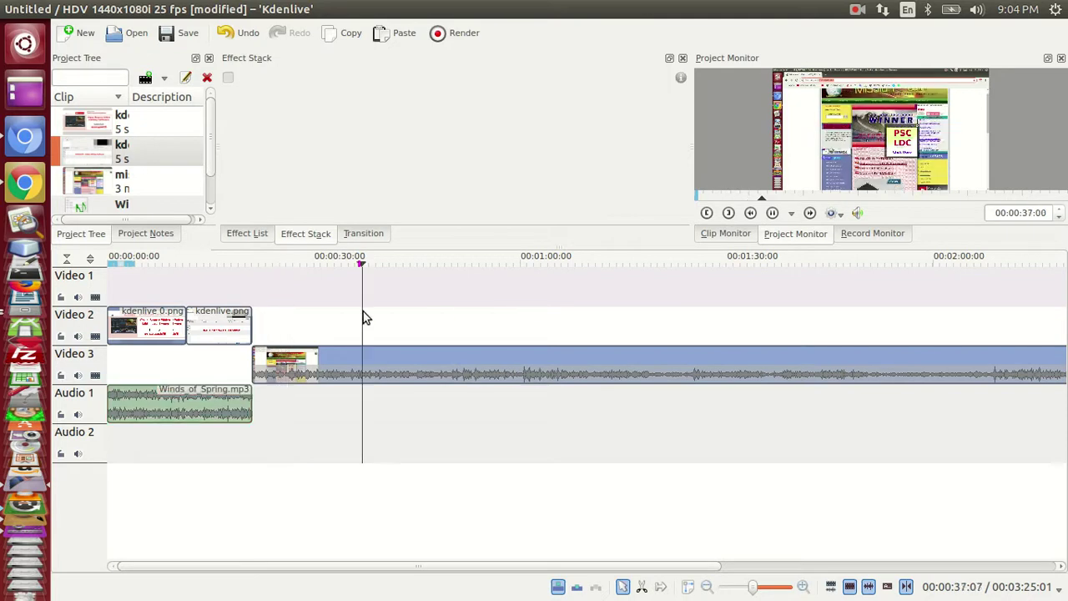
click(324, 422)
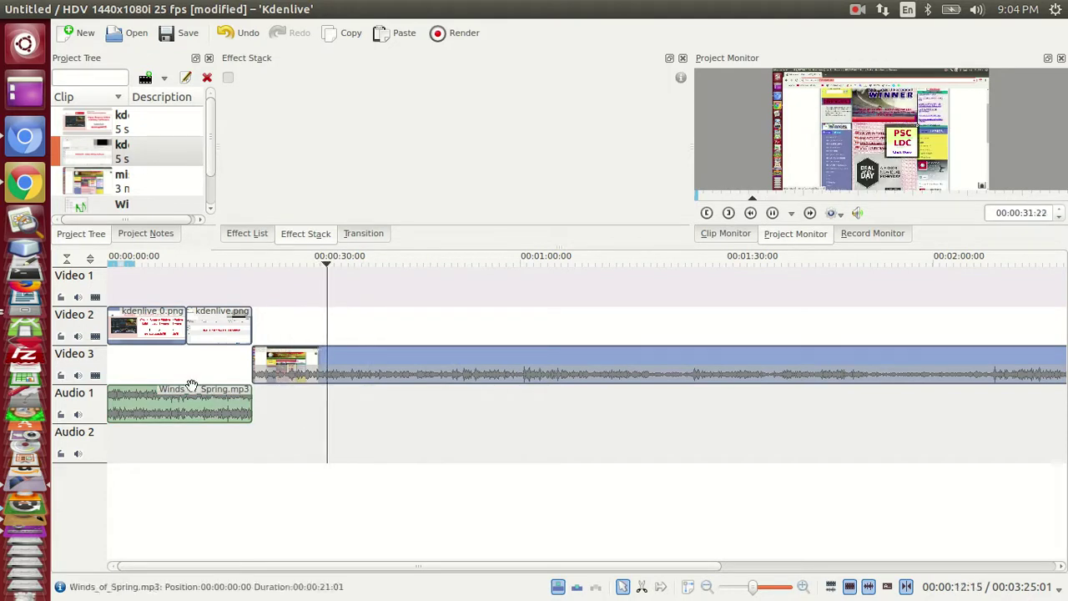
click(775, 212)
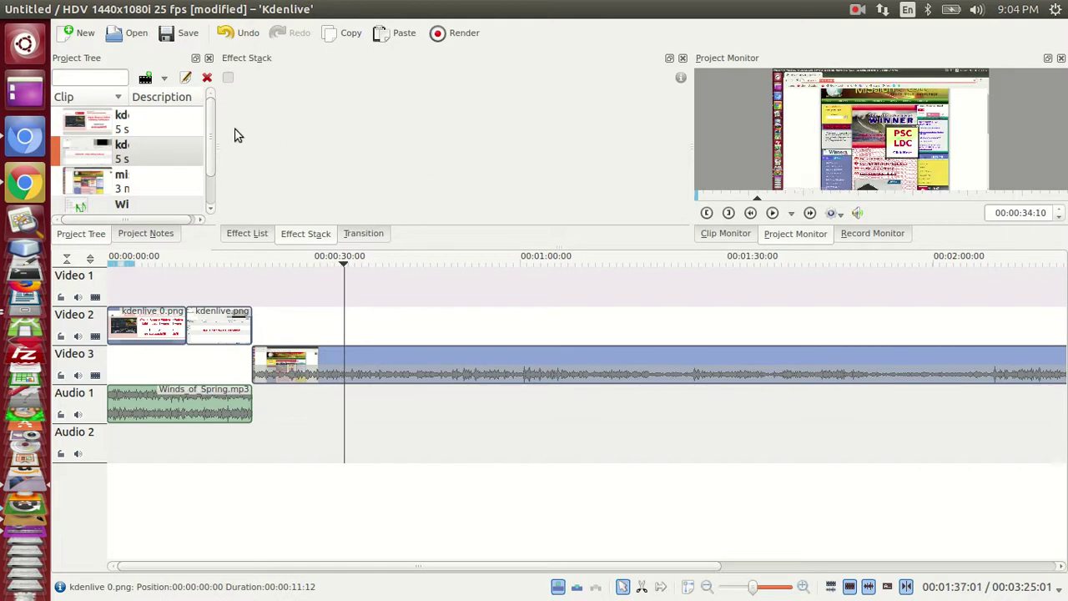
Step: Start a new title clip in the project
click(165, 77)
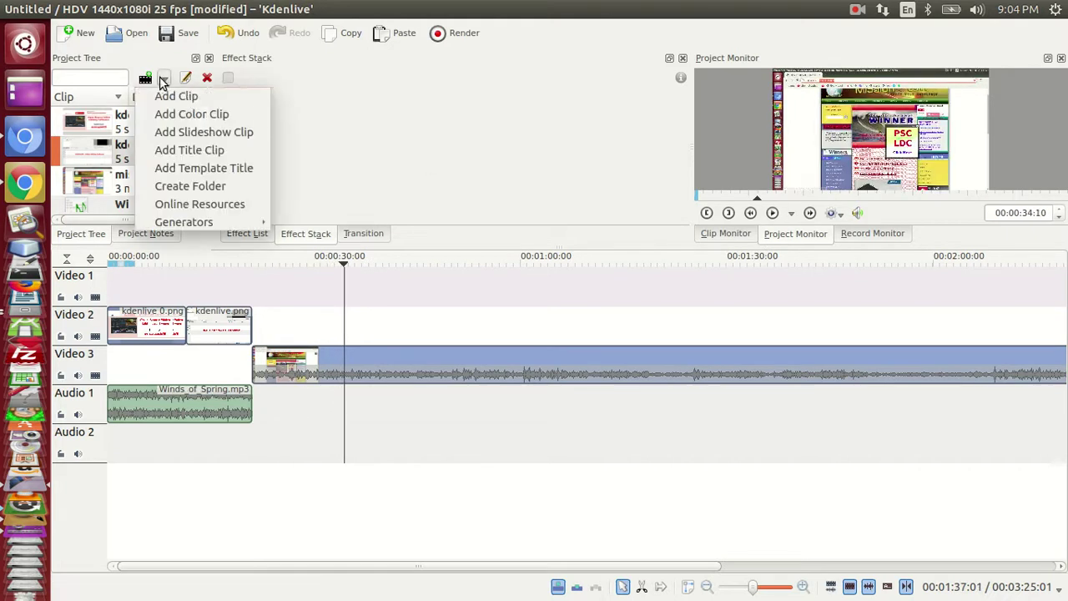
click(192, 151)
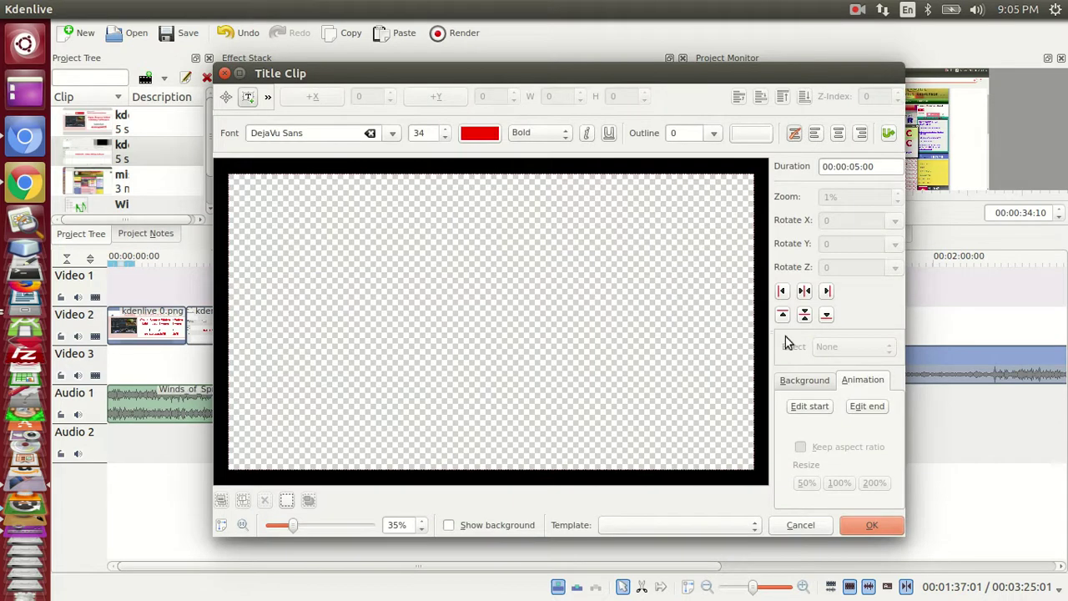
click(526, 203)
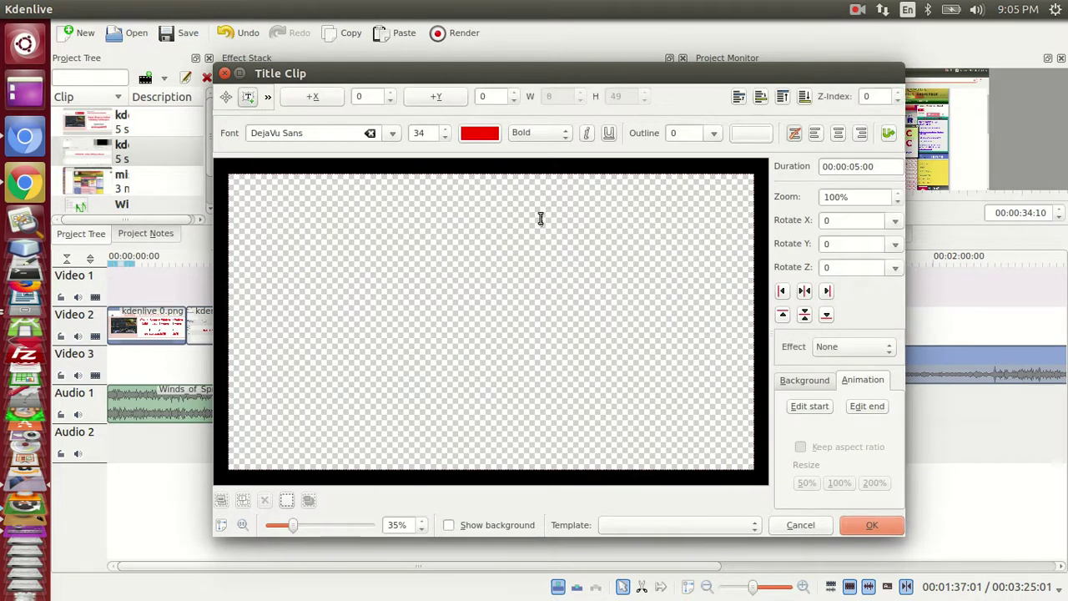
click(624, 227)
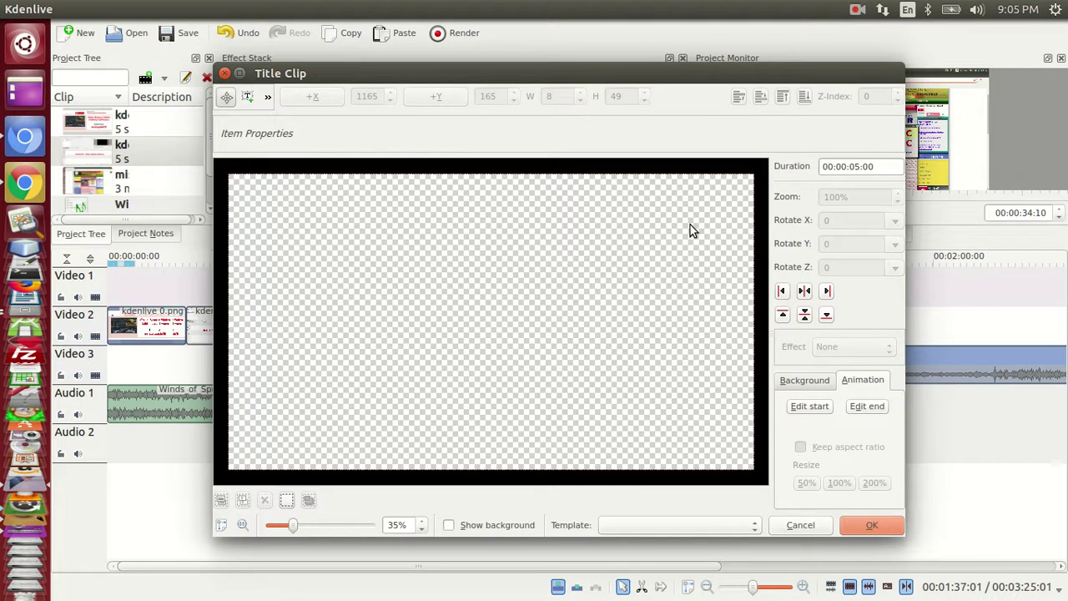
click(249, 99)
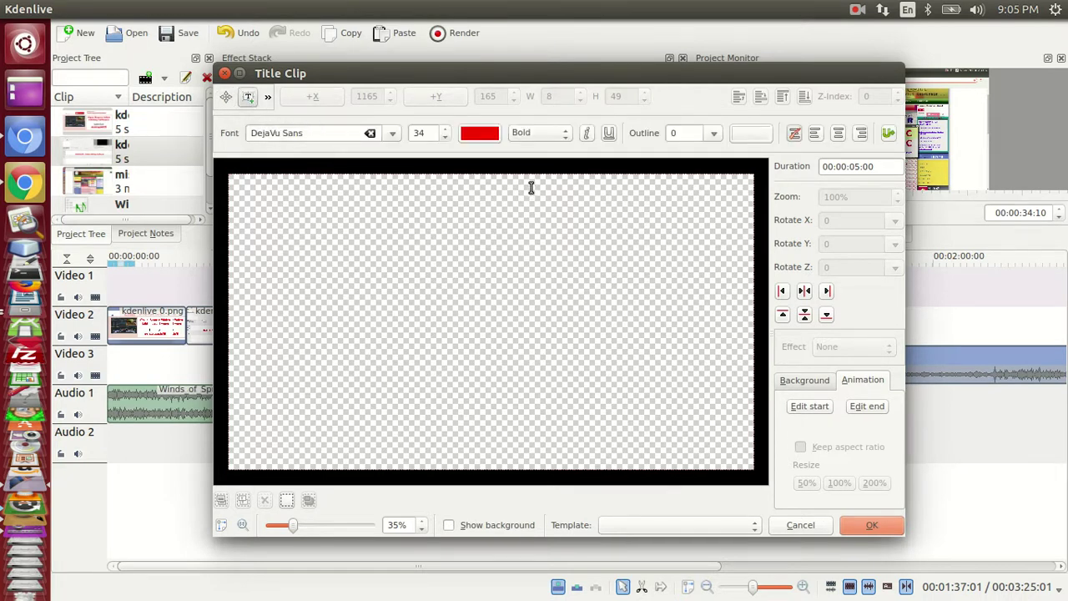
click(516, 249)
click(608, 311)
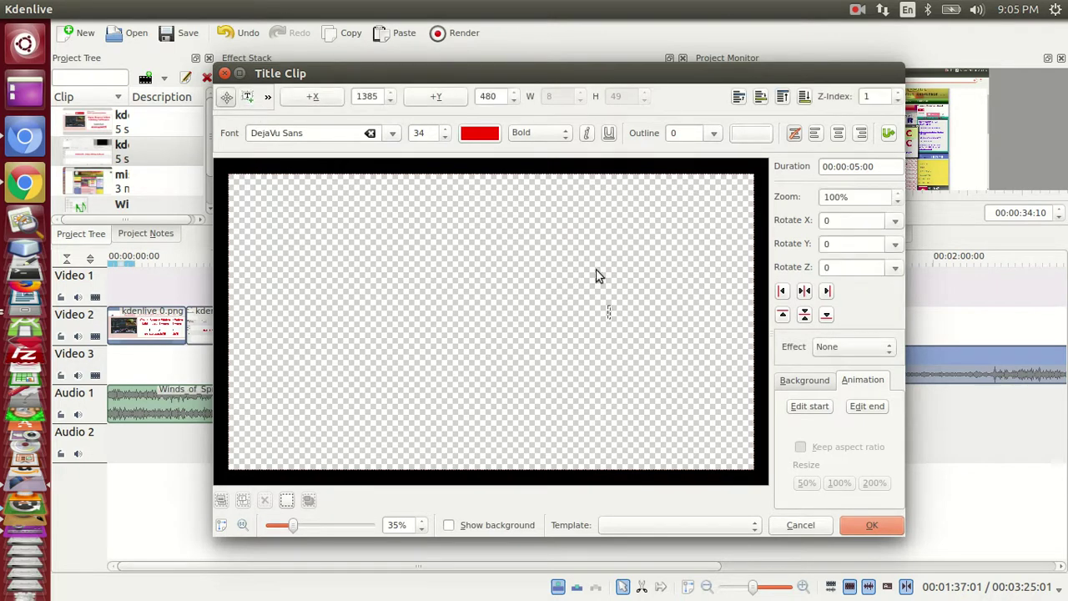
click(608, 318)
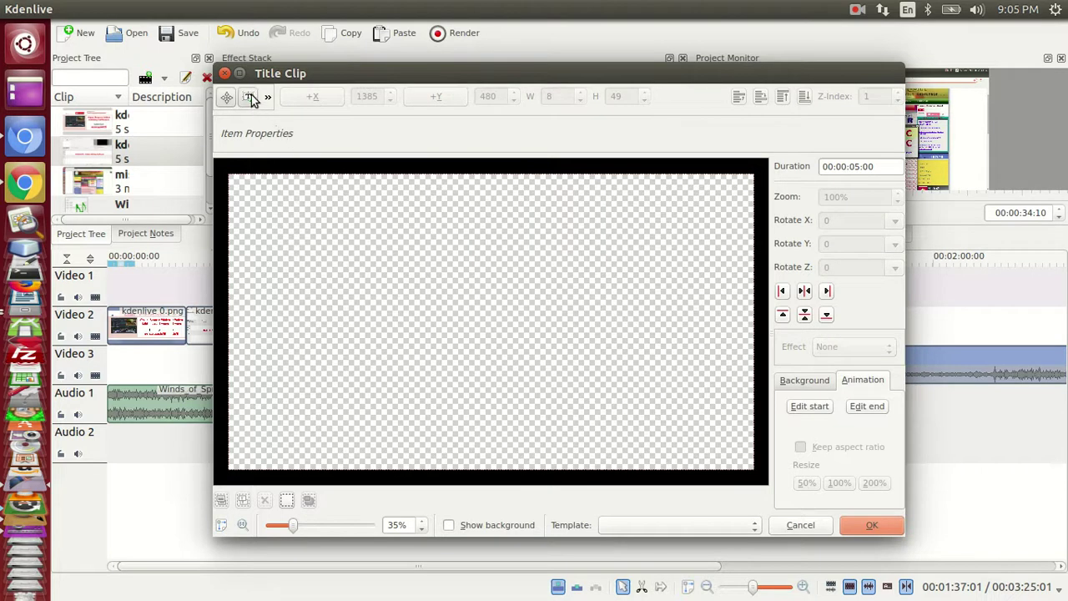
Step: Add a text item reading "Subscribe My Channel" to the right half of the title canvas
click(250, 98)
click(570, 300)
click(687, 311)
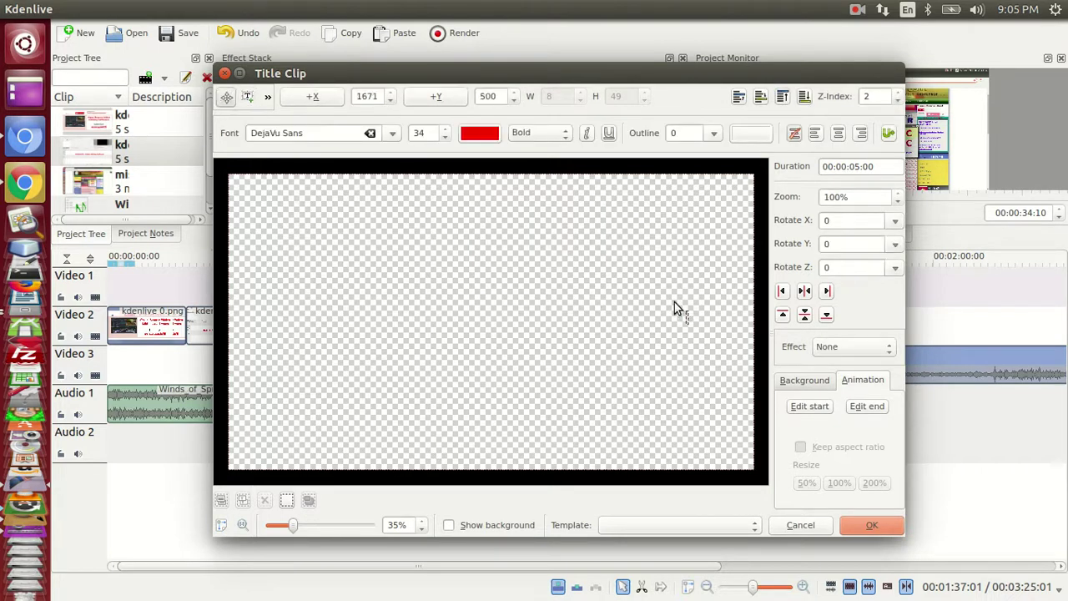
key(BackSpace)
key(BackSpace)
key(BackSpace)
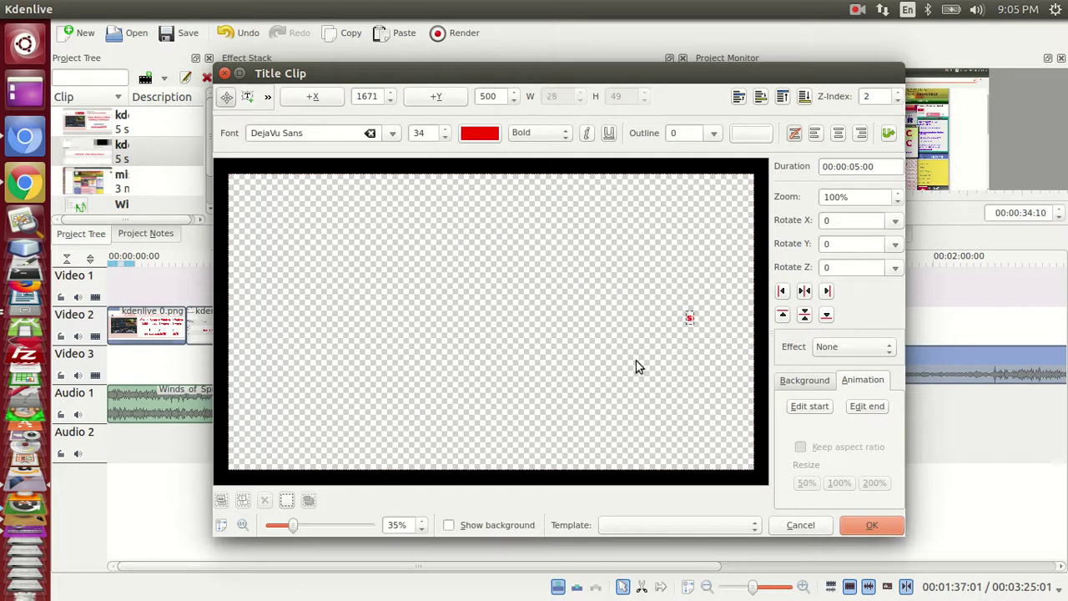
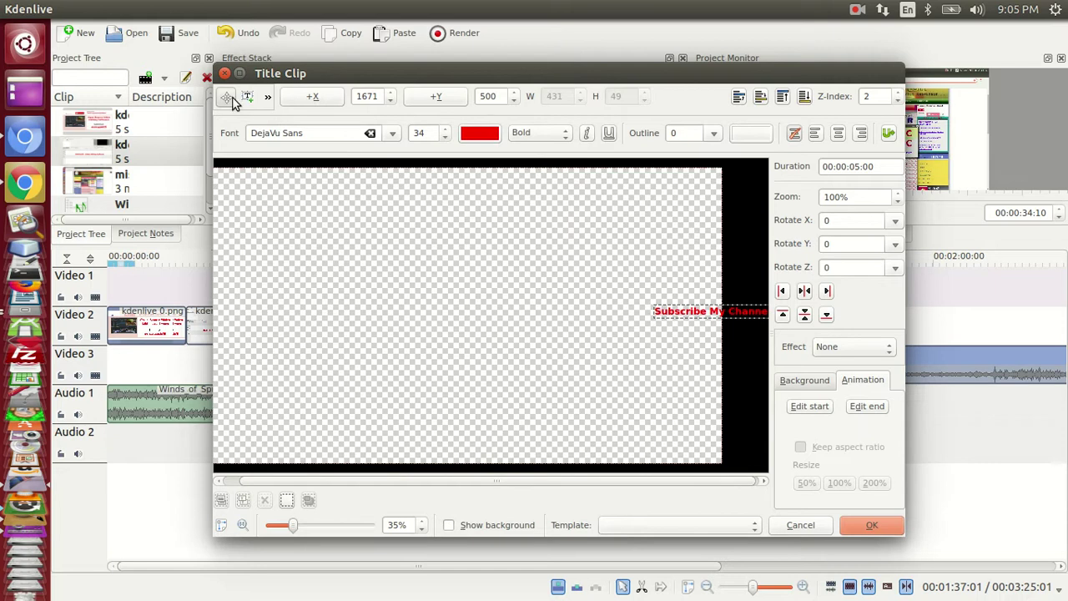
Step: Set the "Subscribe My Channel" text's font size to 52 and move the text to about X 1185, Y 505
click(686, 315)
drag(687, 316, 574, 310)
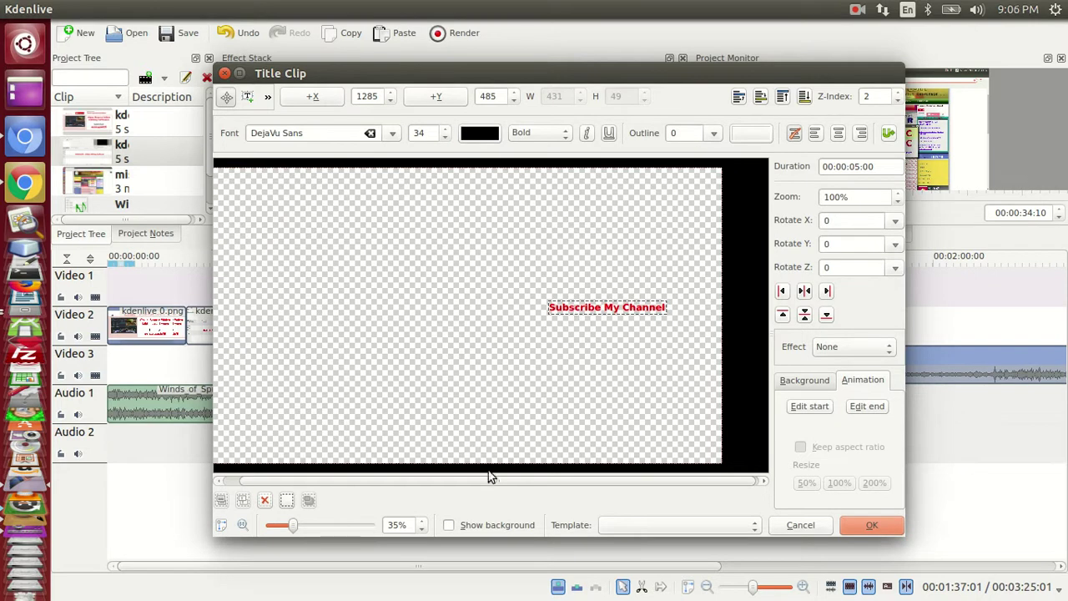
drag(482, 483, 401, 489)
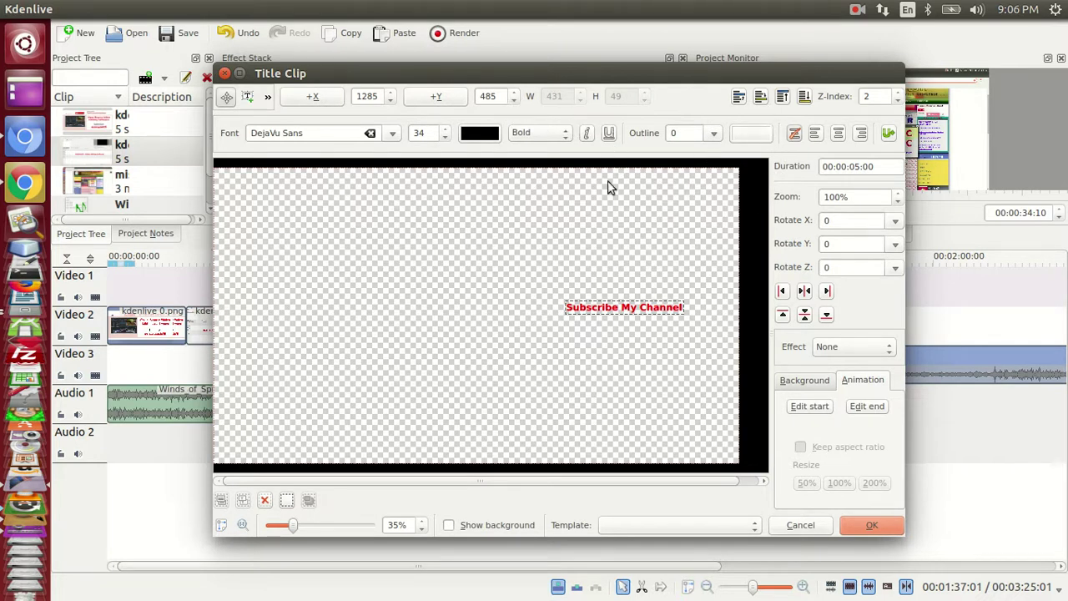
scroll(449, 135, up, 3)
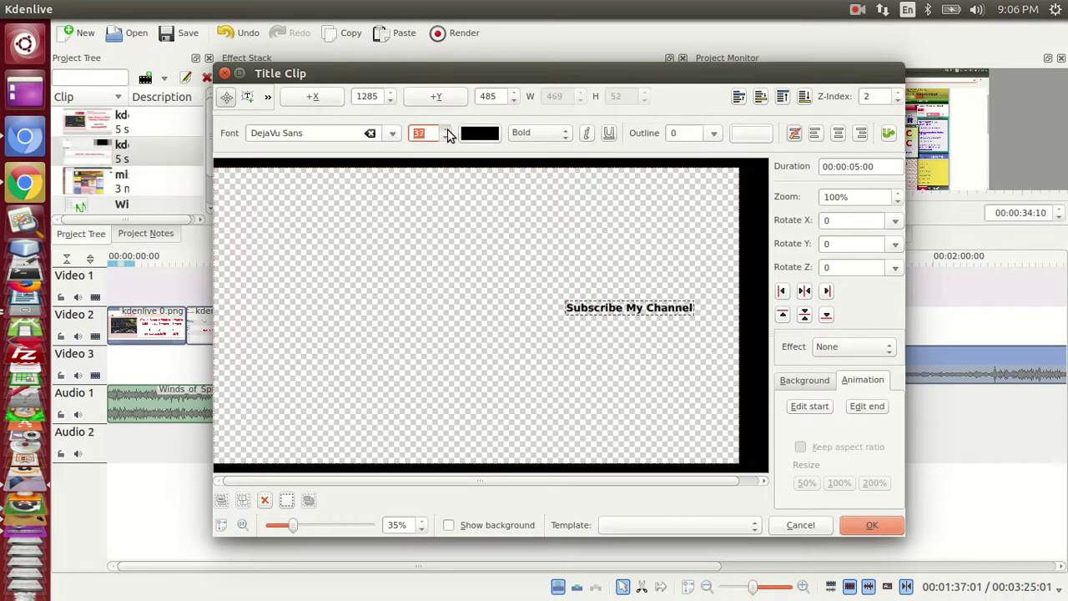
scroll(449, 135, up, 7)
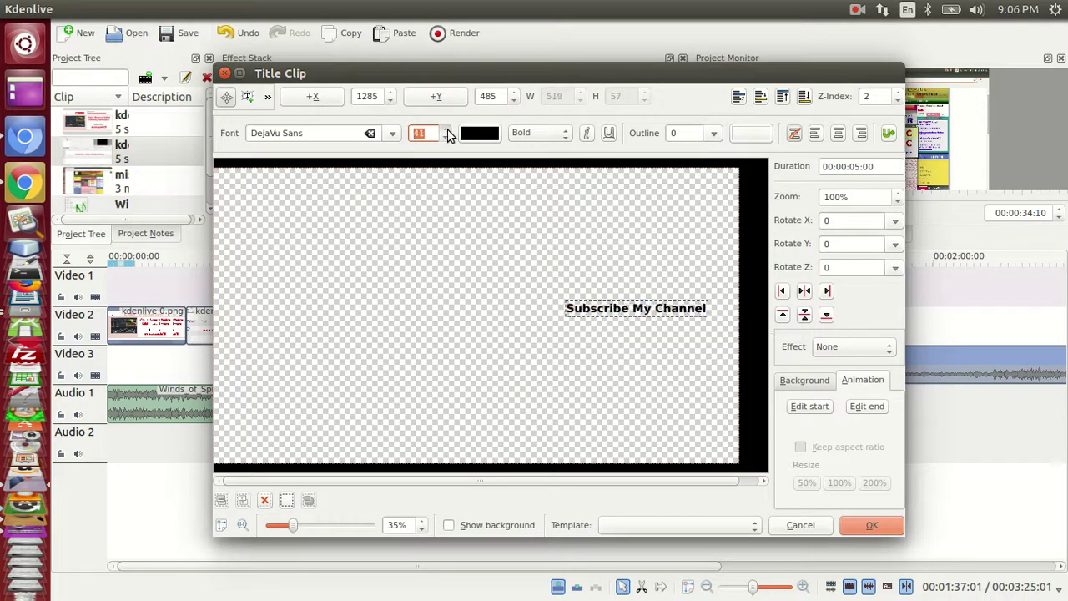
scroll(450, 135, up, 8)
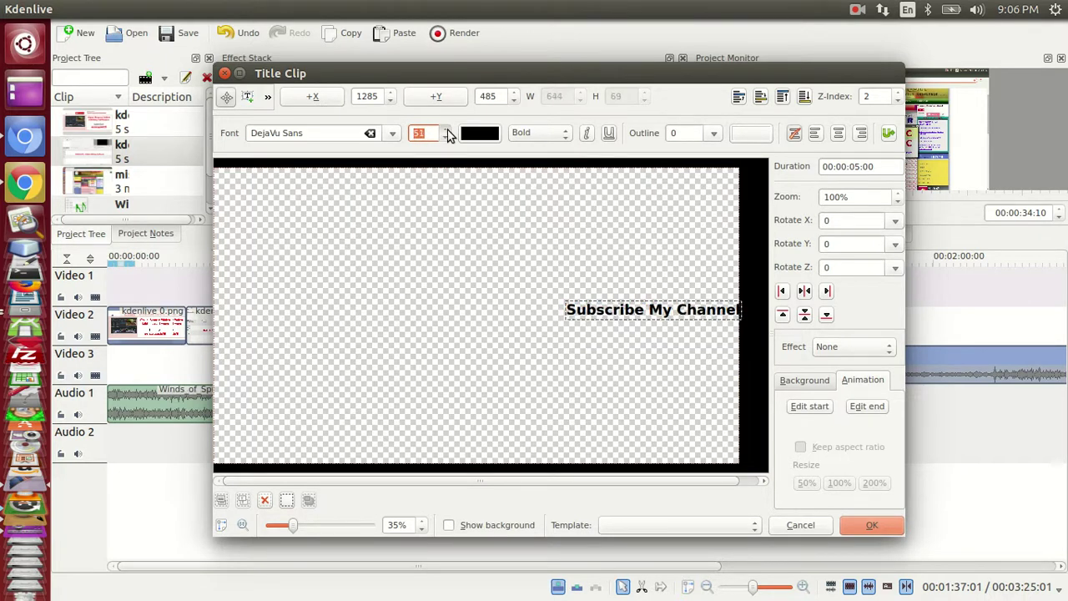
drag(723, 324, 684, 319)
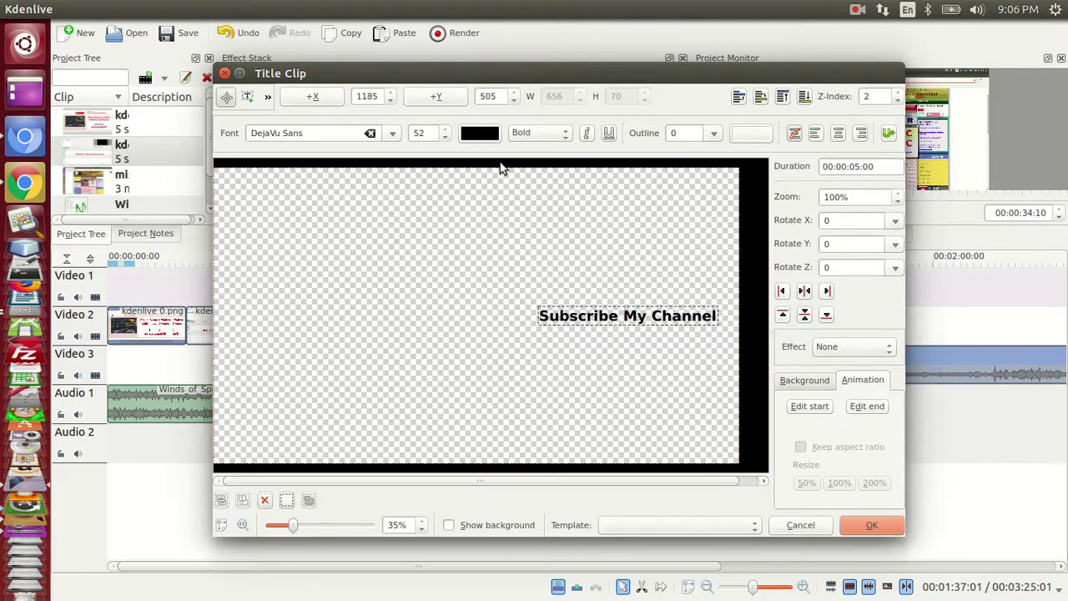
Step: Colour the title text dark red (#C00000) and save the title clip to the project
click(479, 135)
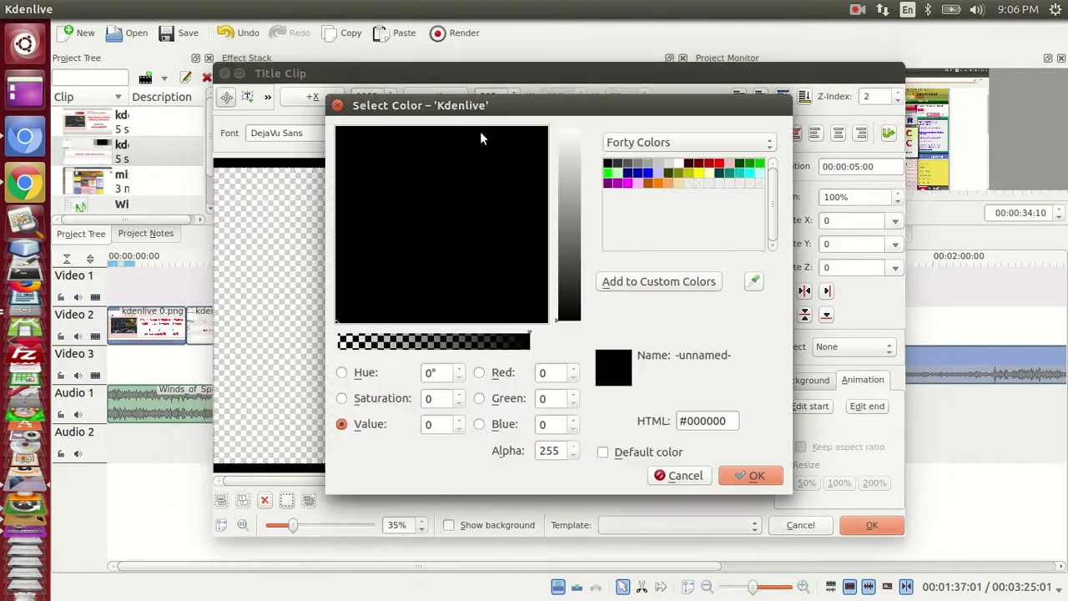
click(708, 166)
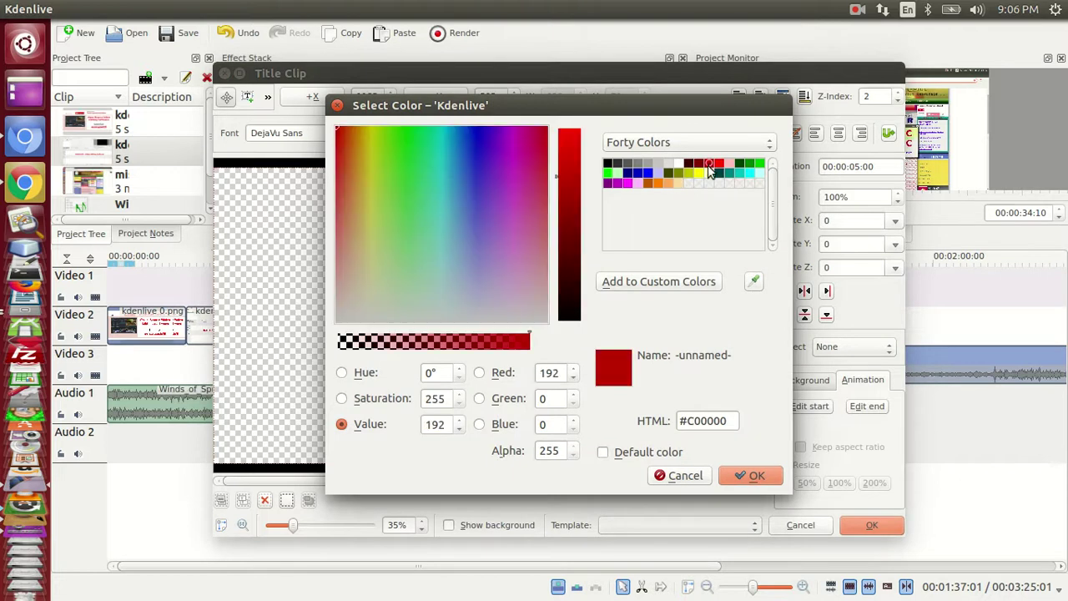
click(756, 476)
click(672, 430)
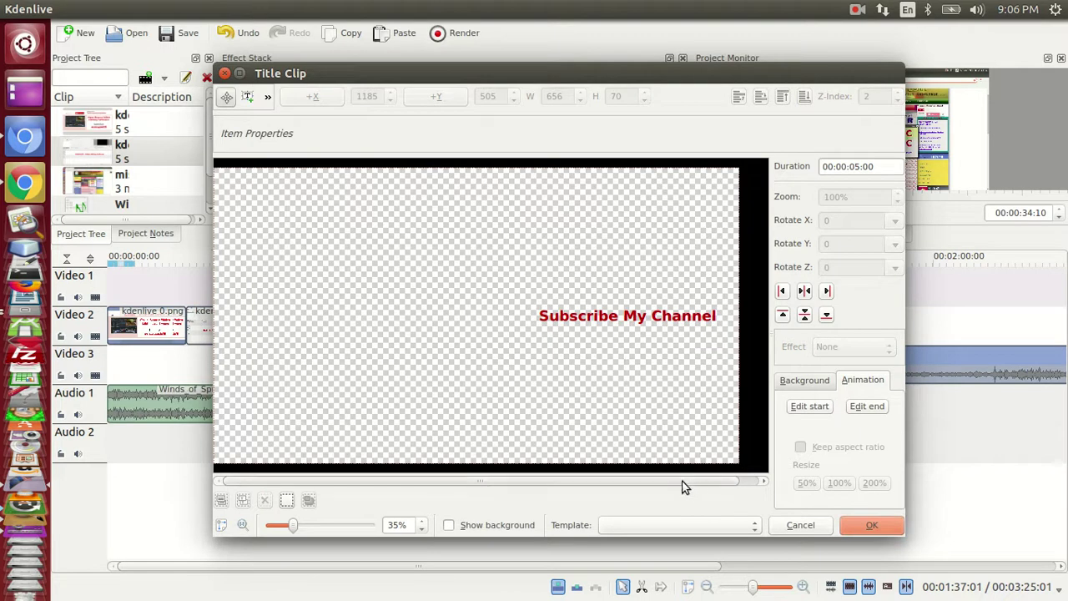
drag(664, 483, 613, 491)
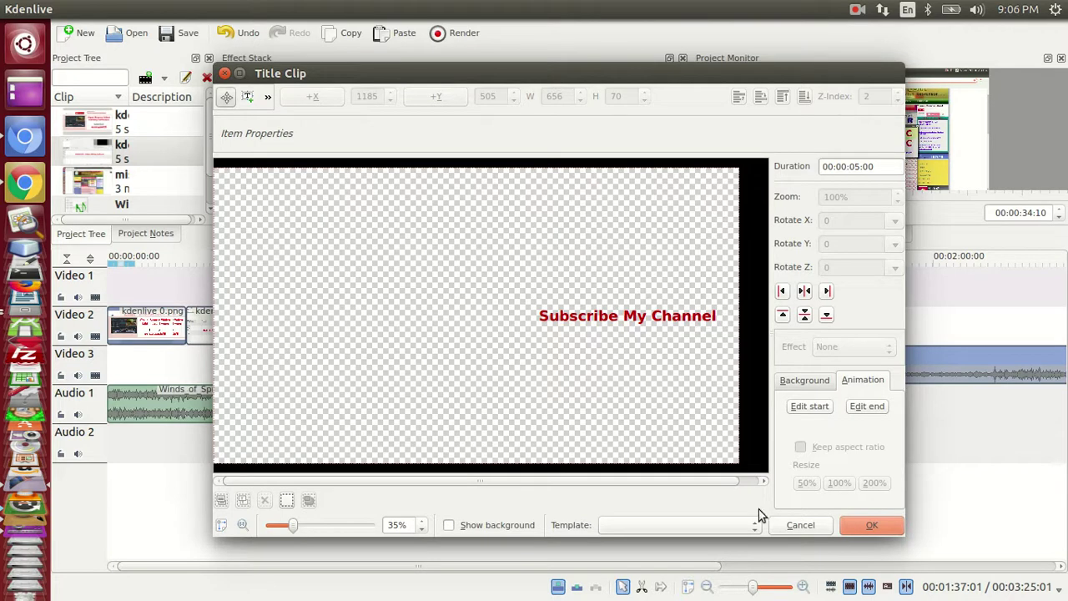
click(864, 525)
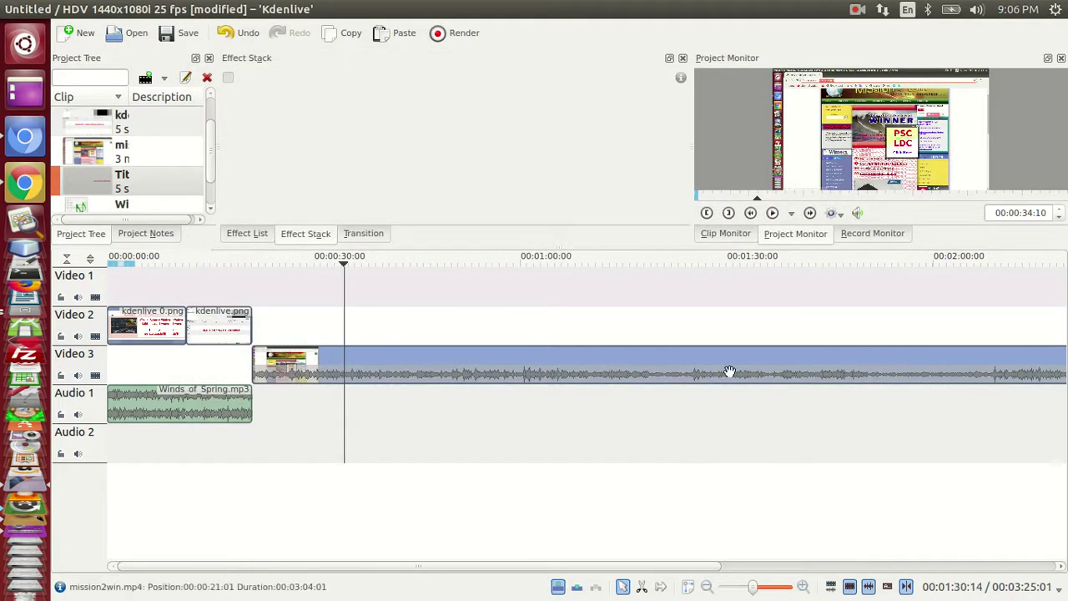
Step: Place the title clip on Video 1 at mission2win.mp4's start and again at 00:02:08:10 lasting 00:00:32:01, each with an Affine transition
drag(96, 180, 407, 289)
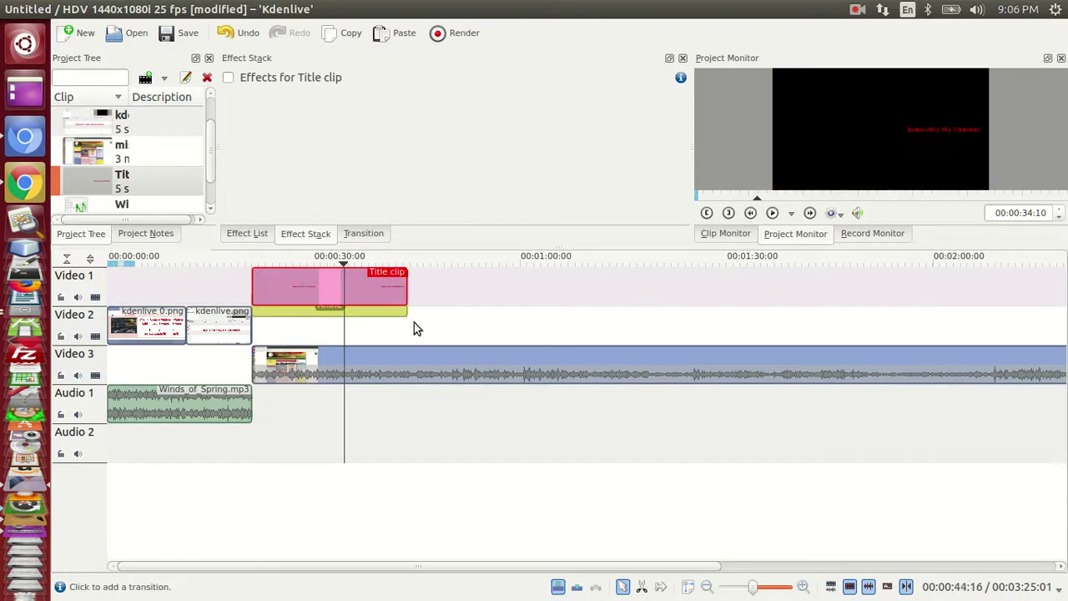
click(476, 295)
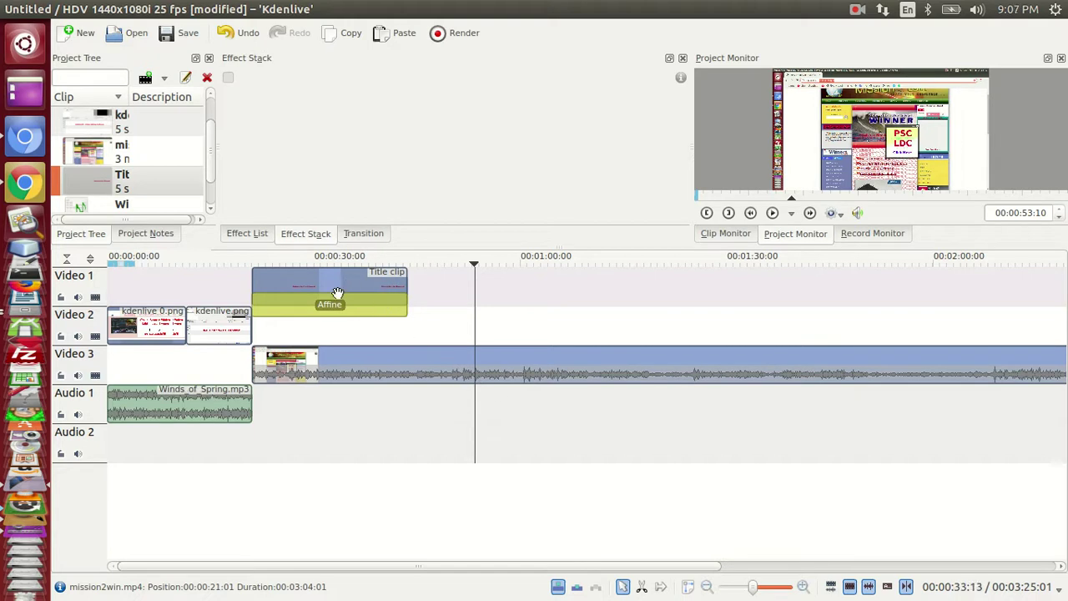
drag(508, 568, 648, 568)
drag(90, 185, 989, 290)
drag(688, 567, 975, 536)
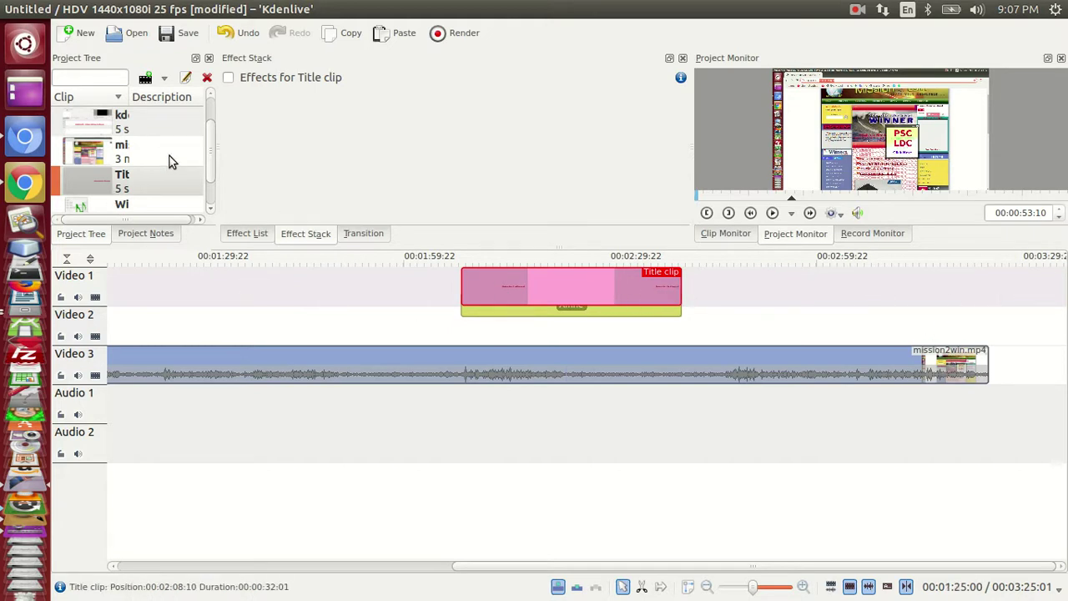
Step: Place kdenlive 0.png on Video 2 directly after the end of mission2win.mp4
drag(213, 158, 214, 138)
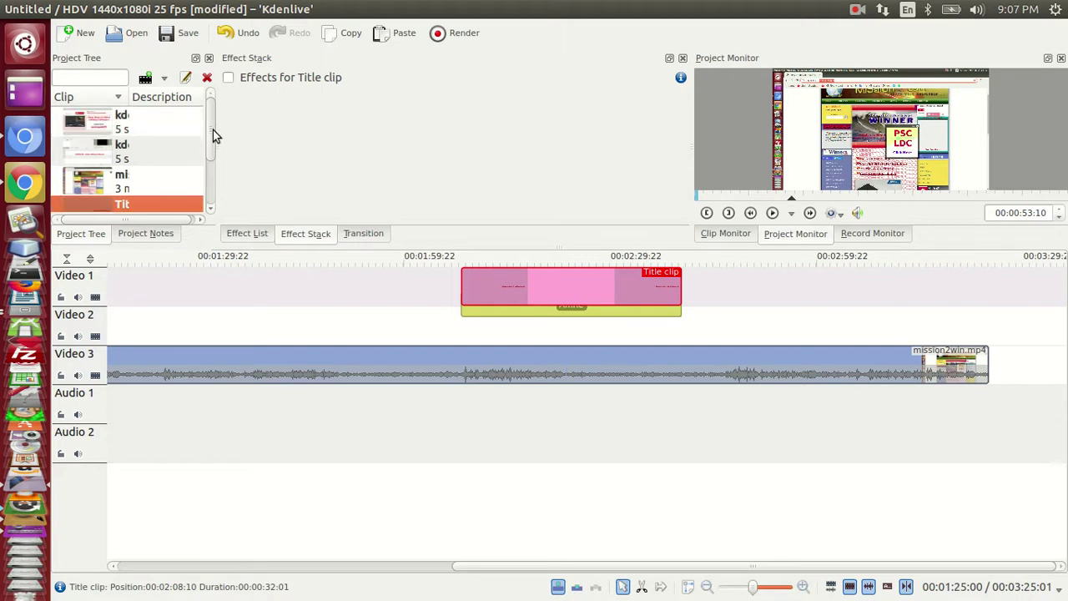
drag(131, 125, 991, 314)
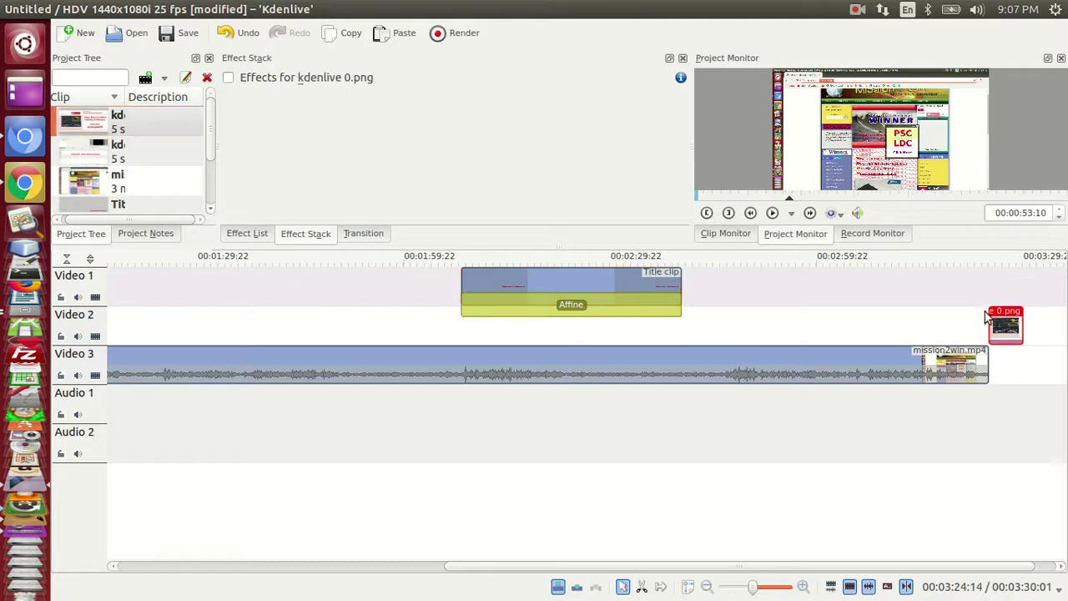
Step: Extend the ending kdenlive 0.png to 00:00:15:18 and overlay it with the title clip on Video 1, using an Affine transition
scroll(925, 572, right, 1)
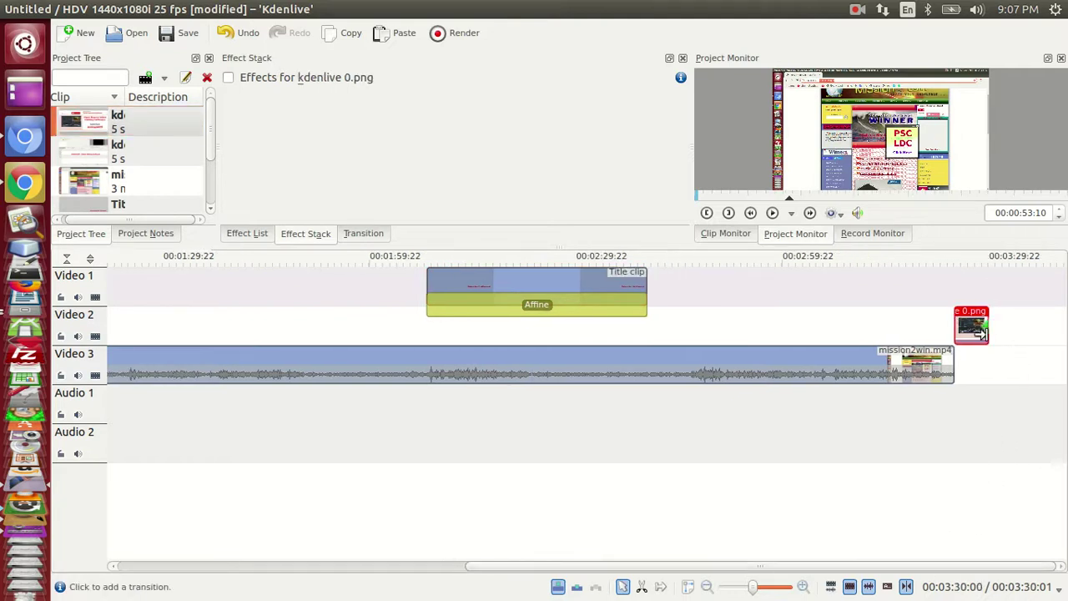
drag(990, 332, 1063, 331)
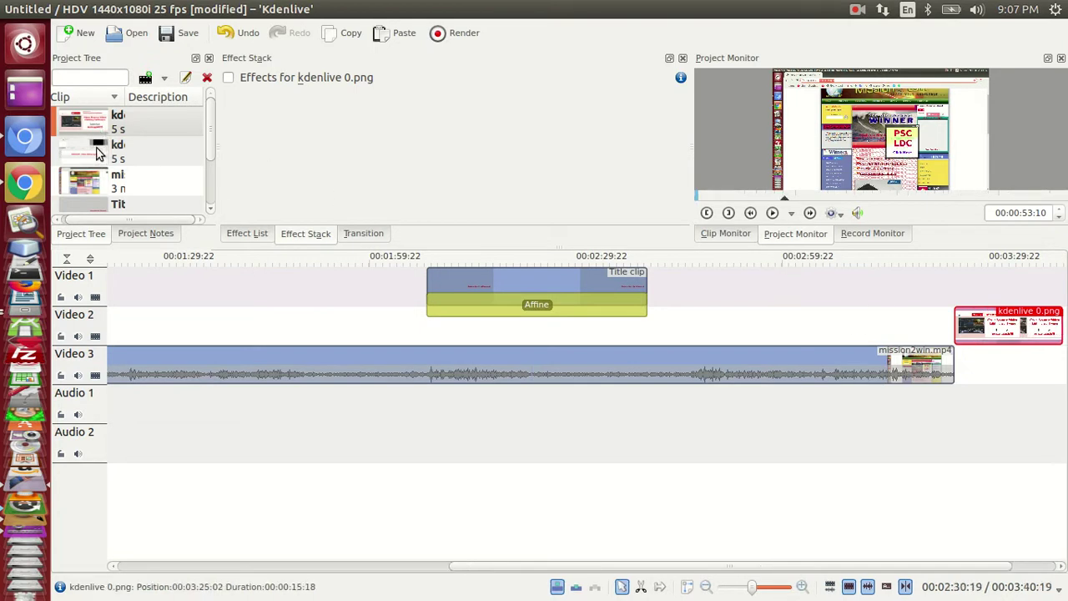
drag(123, 209, 1062, 288)
Step: Play the project from the beginning to check how the first title overlay appears over mission2win.mp4
drag(921, 568, 370, 596)
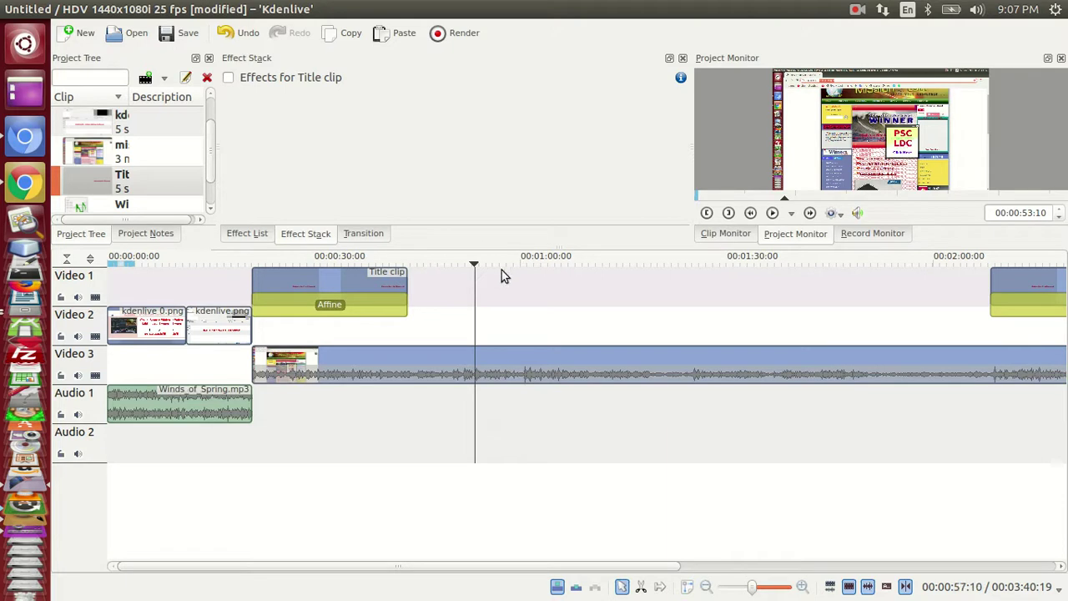
drag(476, 271, 90, 259)
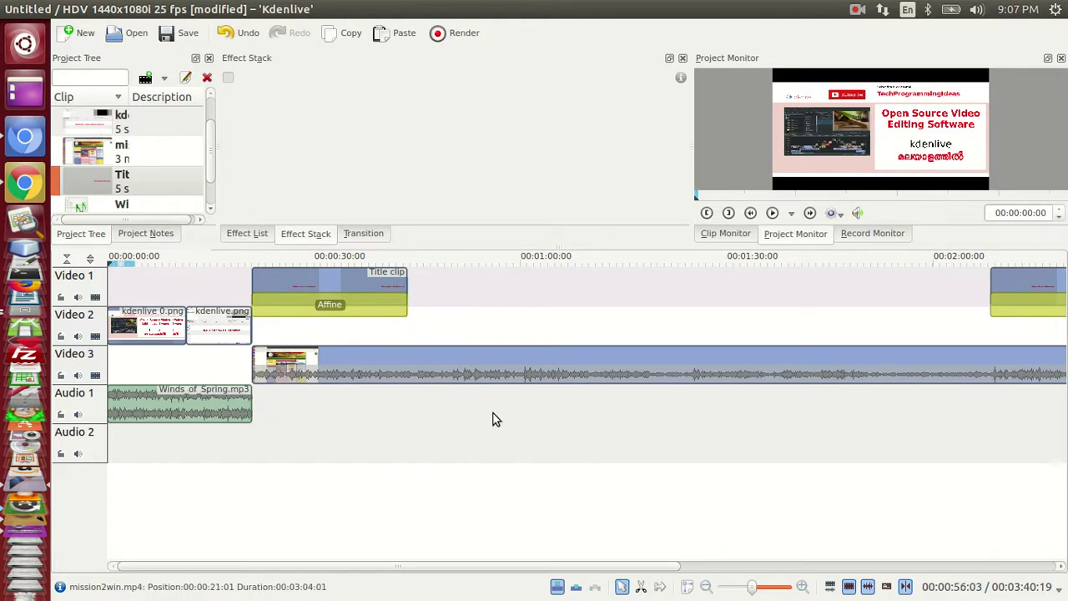
click(773, 217)
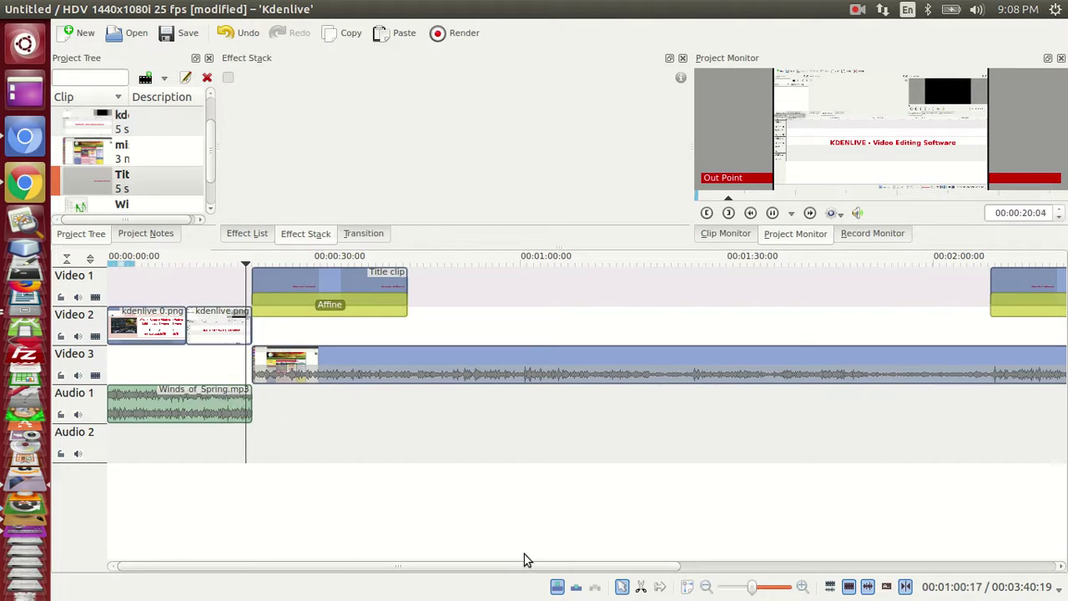
key(XF86AudioLowerVolume)
key(XF86AudioRaiseVolume)
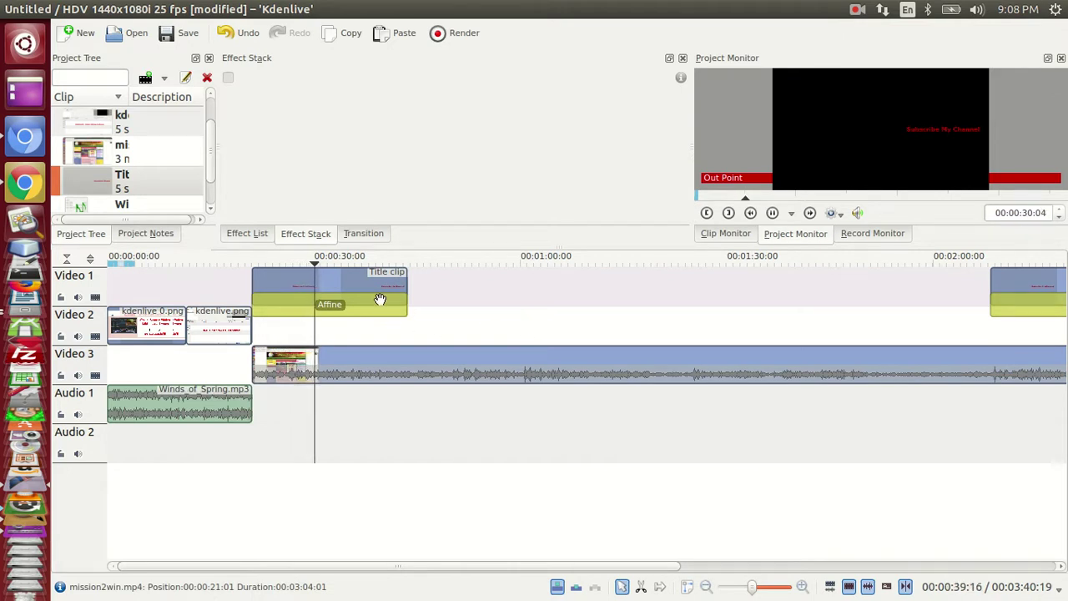
click(425, 372)
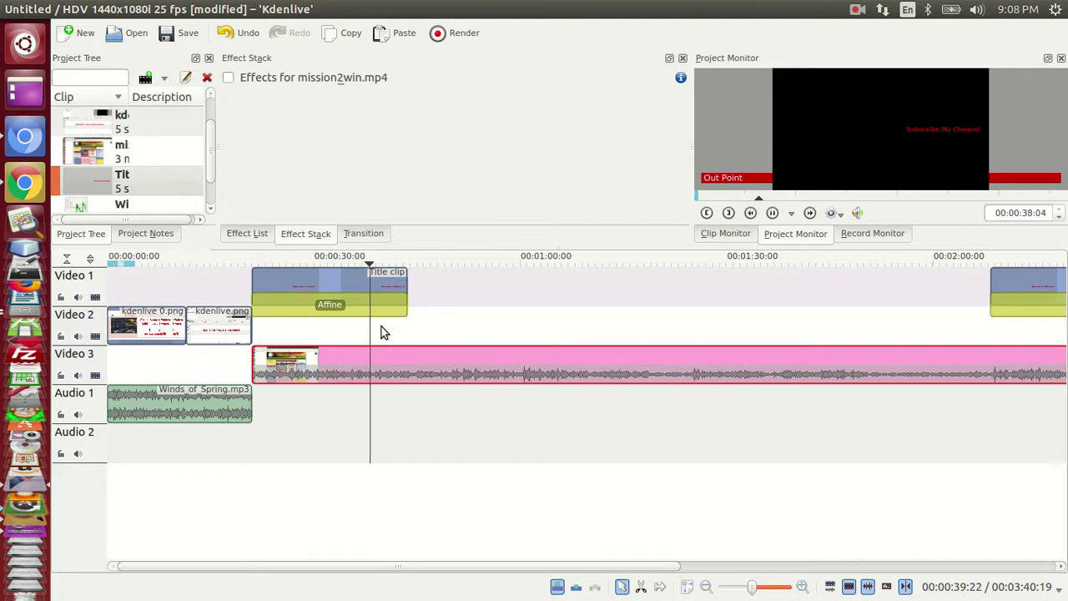
click(773, 214)
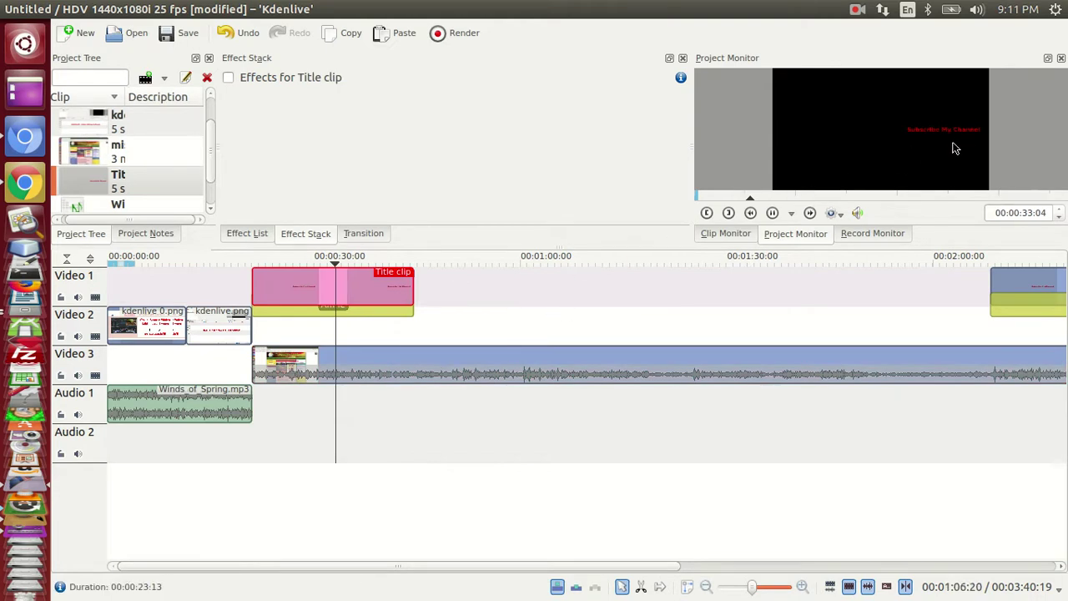
Step: Replace the first title clip on Video 1 with one on Video 2 from mission2win.mp4's start to 00:00:45:14, with an Affine transition
key(Delete)
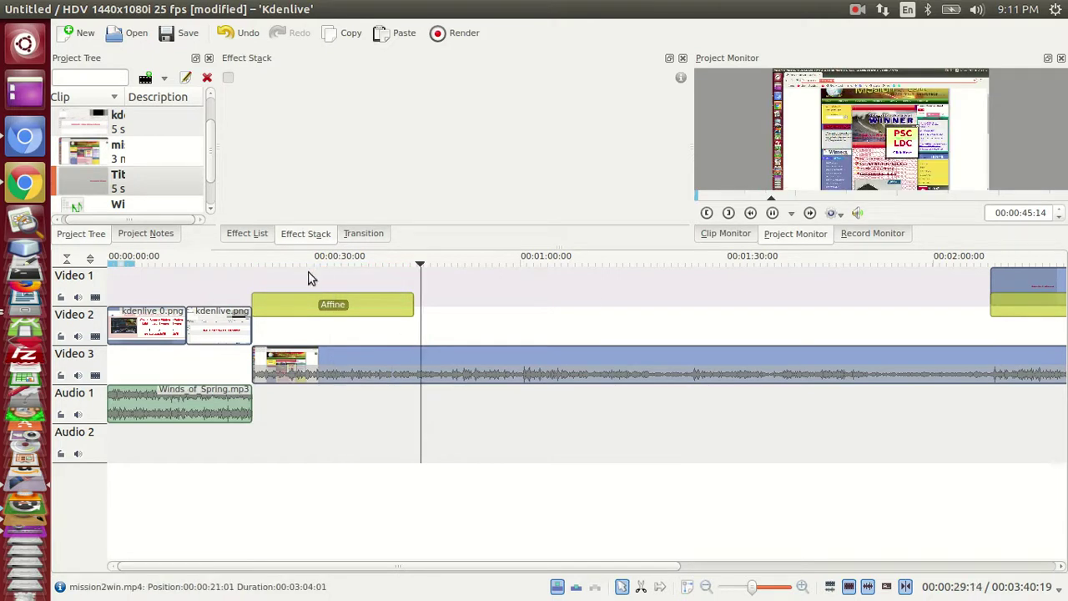
drag(98, 186, 421, 328)
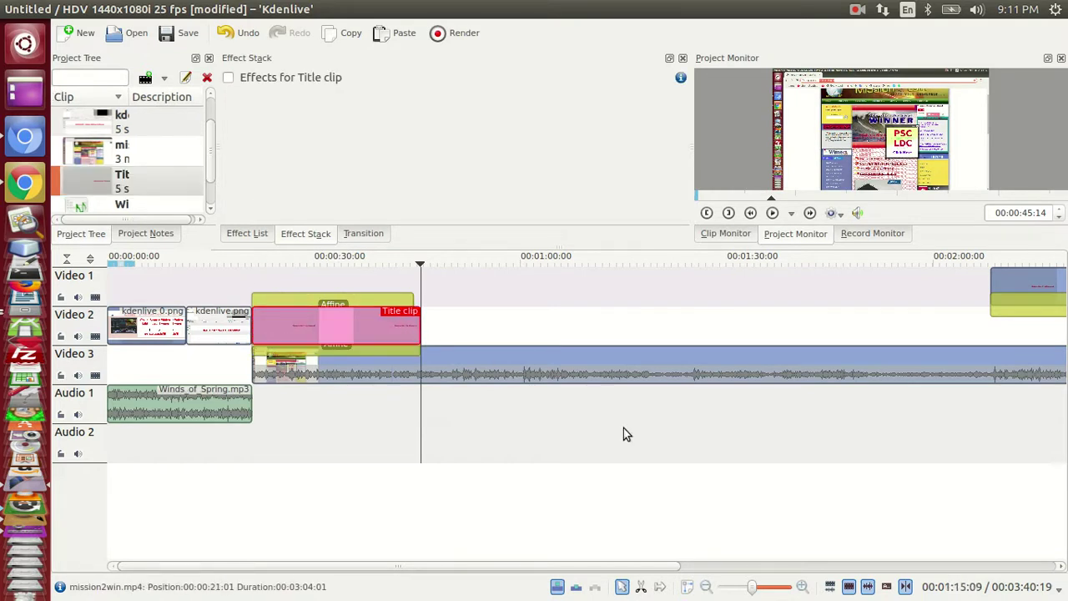
Step: Replace the second title clip and its Affine transition on Video 1 with a title clip and Affine transition on Video 2 at about 00:02:22
drag(587, 568, 959, 572)
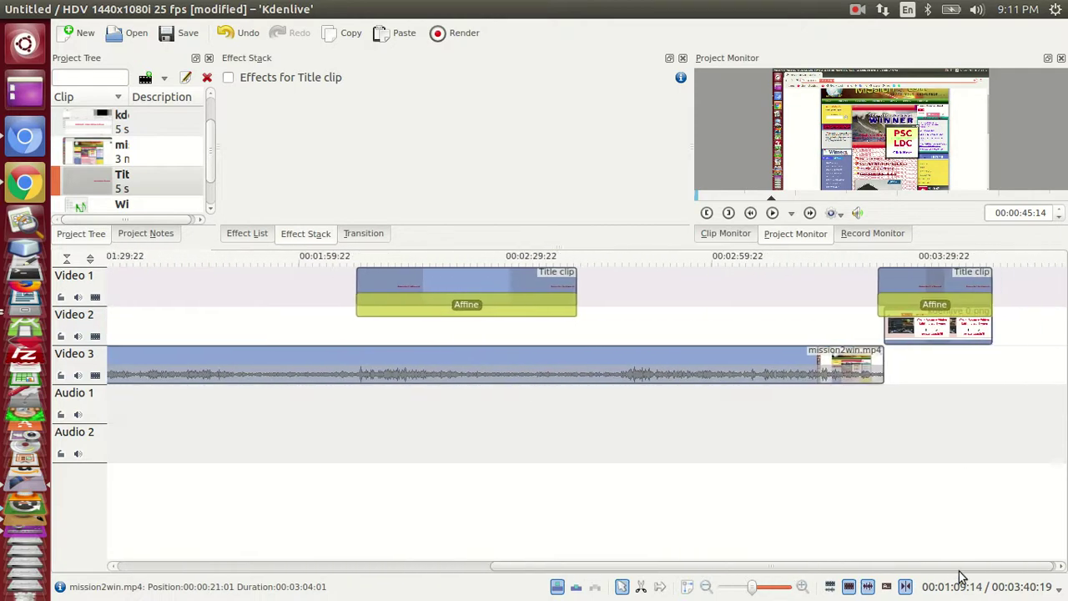
click(537, 297)
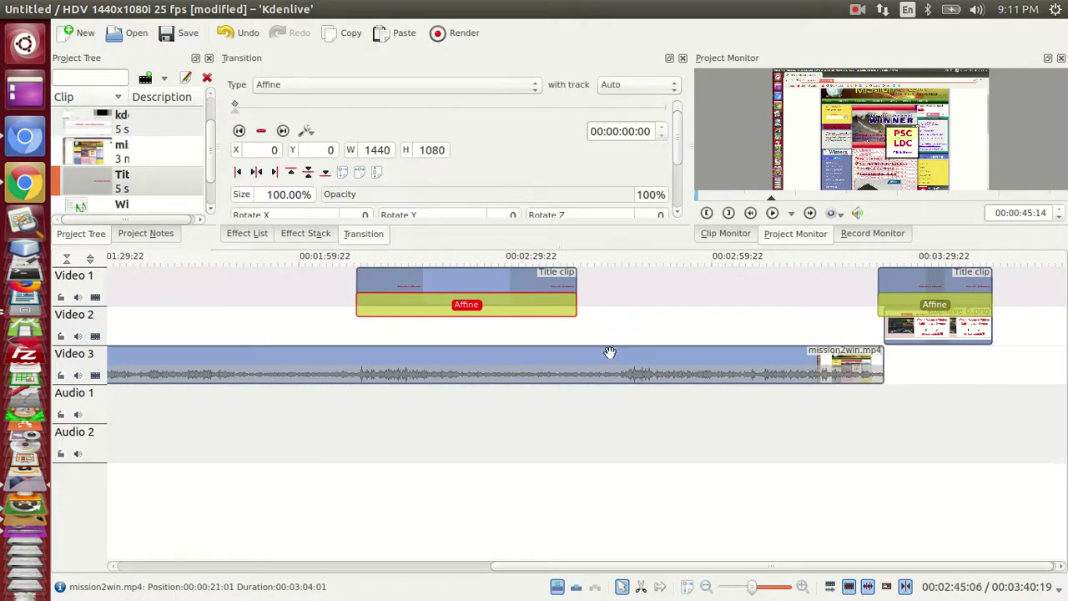
key(Delete)
click(523, 282)
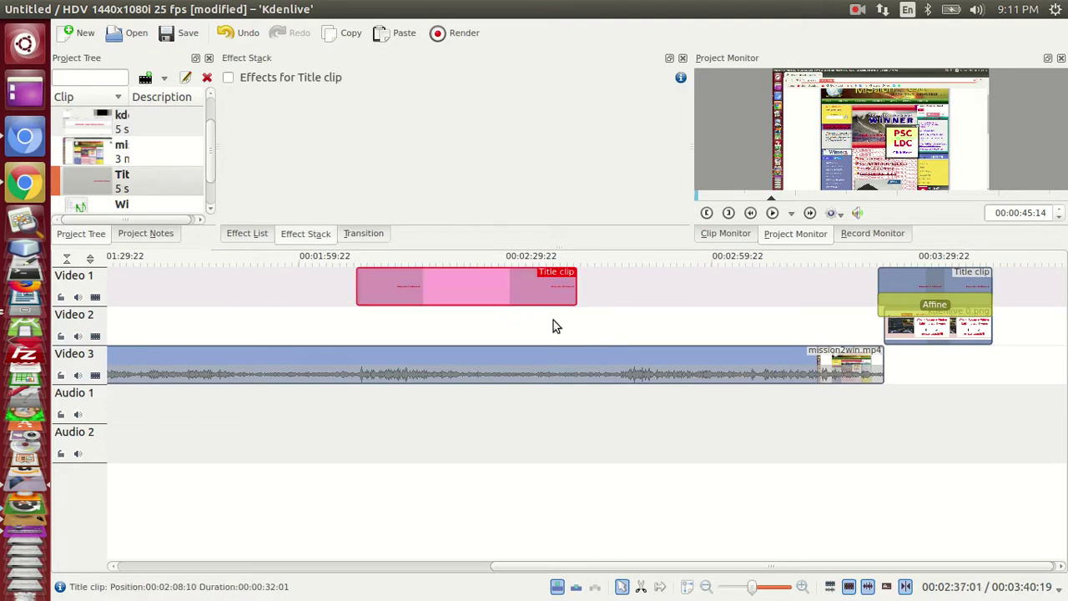
key(Delete)
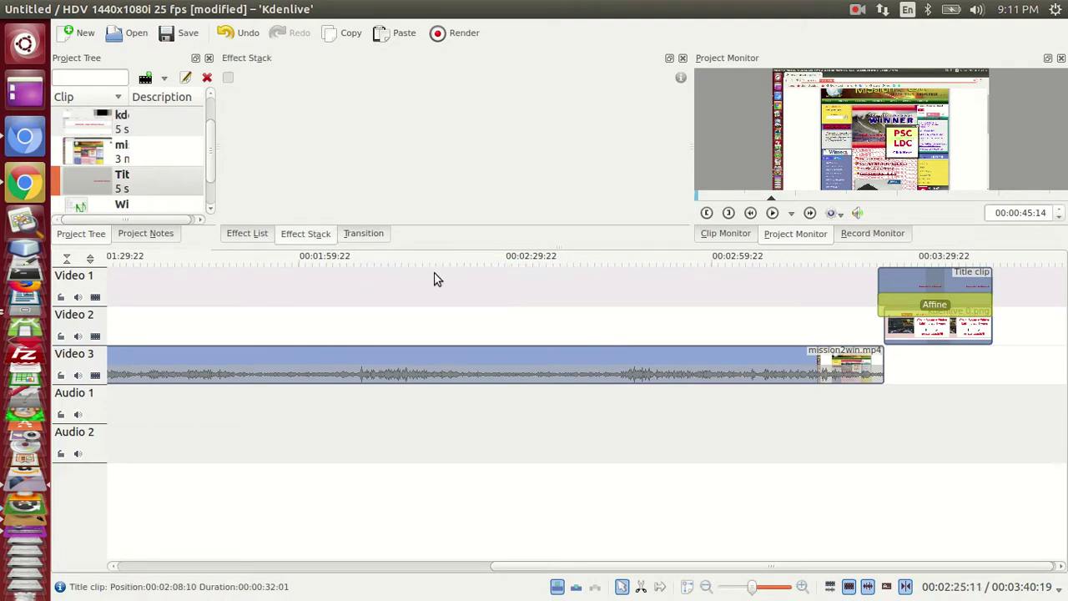
click(125, 180)
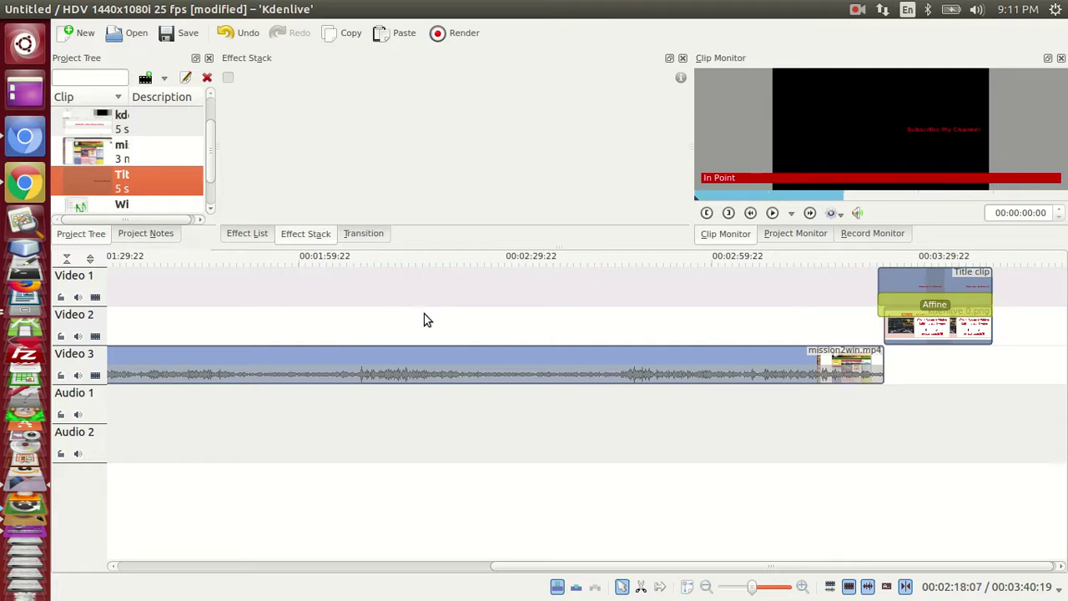
drag(90, 177, 599, 331)
click(656, 334)
Step: Move the ending kdenlive 0.png to Video 3 and its title clip to Video 2, aligned at 00:03:25:02 and lasting 00:00:15:18
drag(960, 332, 961, 367)
drag(912, 286, 913, 325)
click(845, 328)
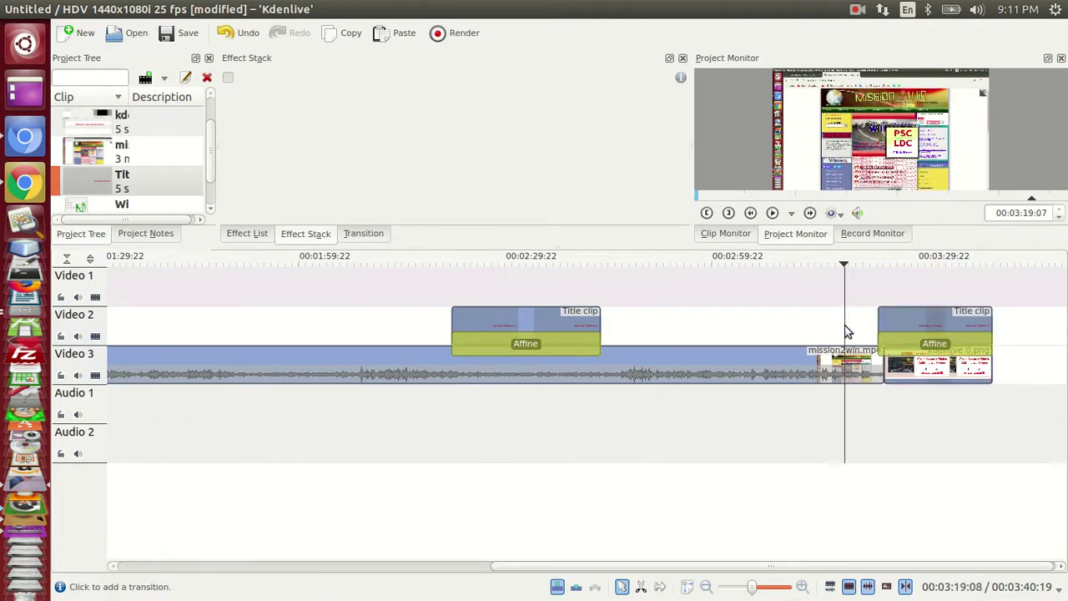
click(902, 330)
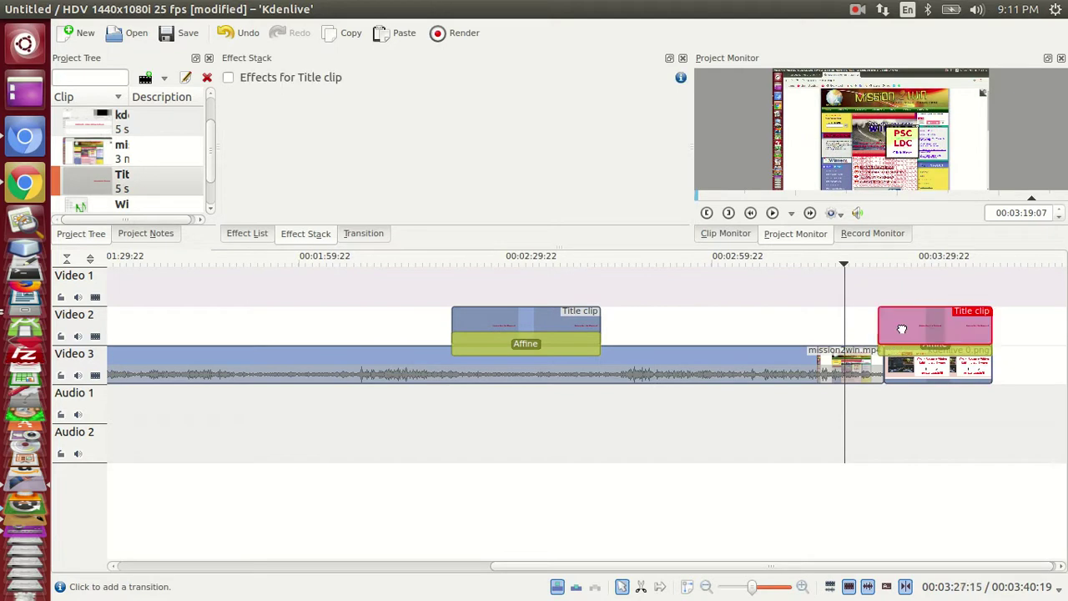
drag(902, 330, 913, 328)
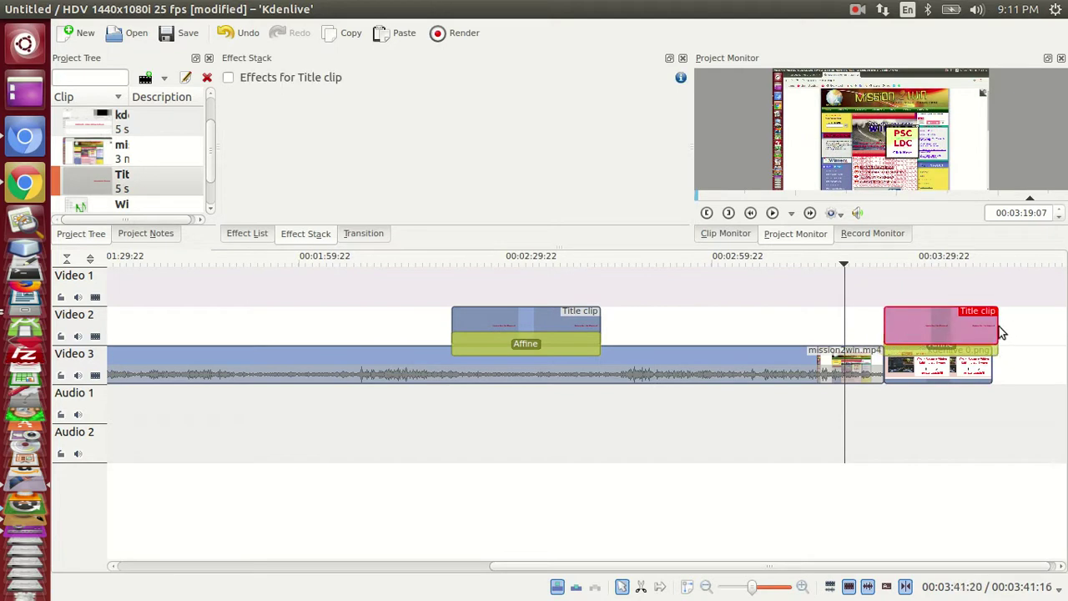
drag(990, 326, 992, 328)
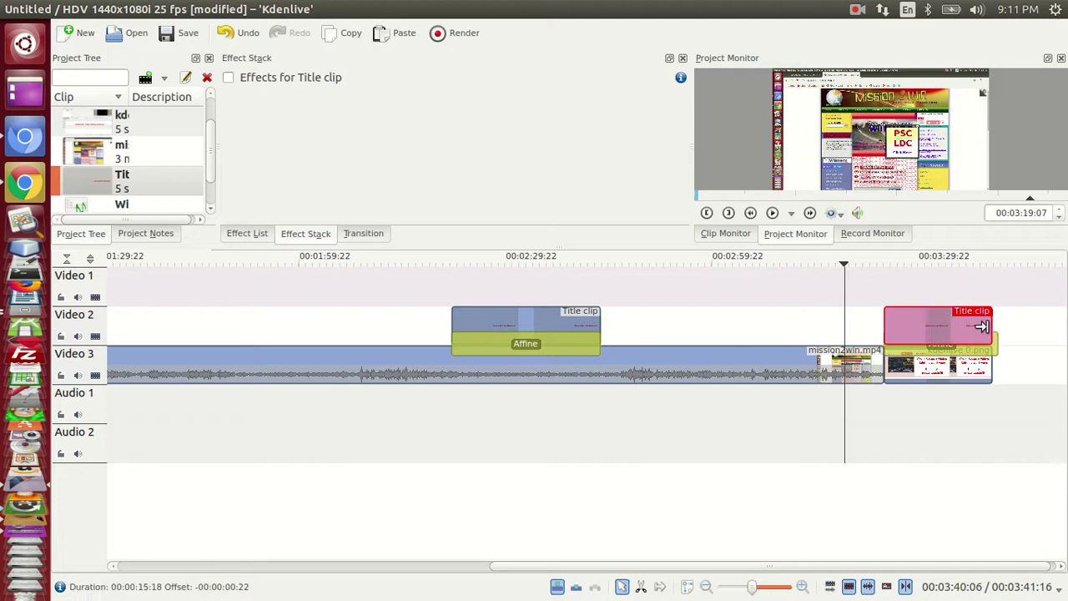
click(1040, 332)
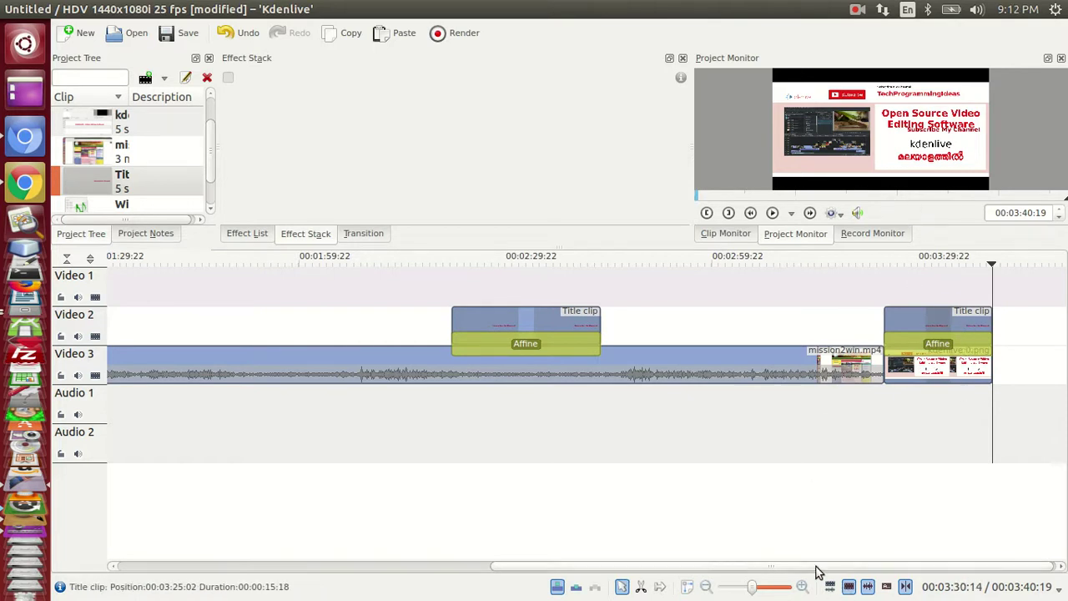
Step: Play the project from the start through the opening images and the first title overlay on mission2win.mp4
drag(818, 567, 357, 590)
click(117, 372)
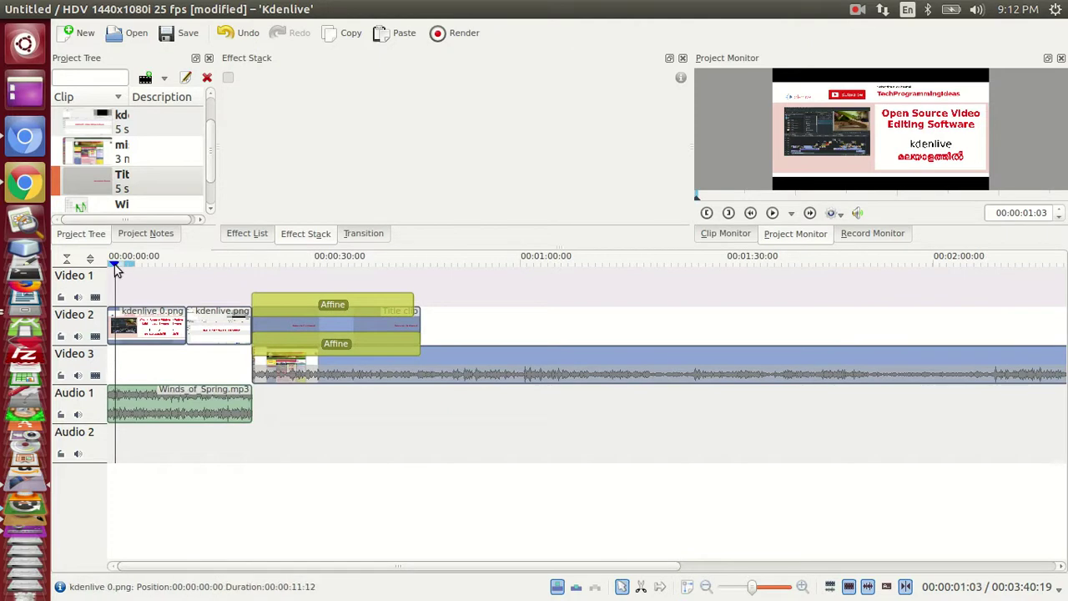
drag(116, 265, 103, 266)
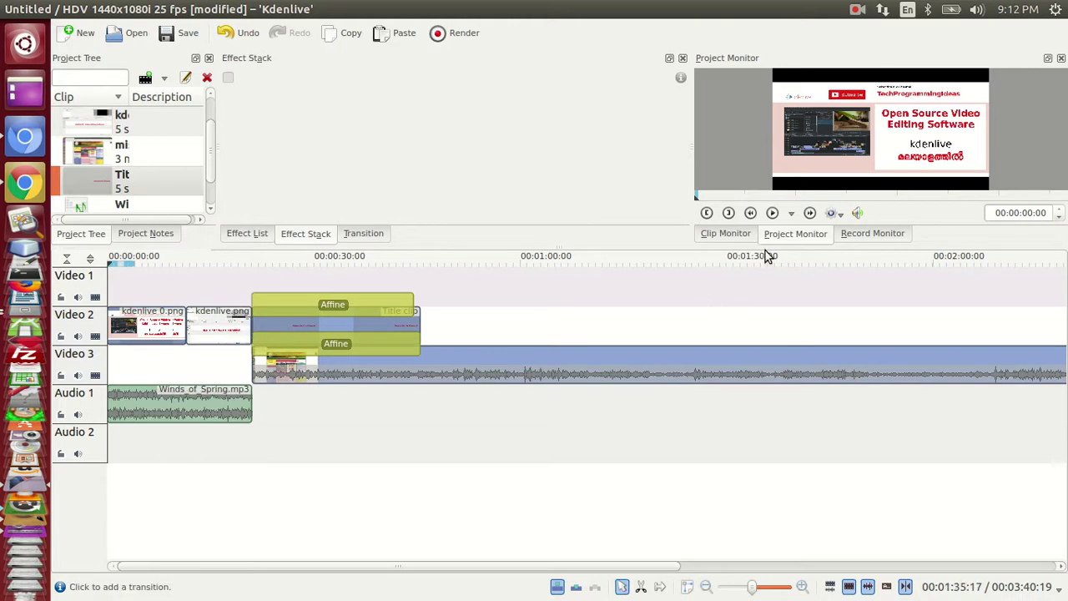
key(XF86AudioRaiseVolume)
click(772, 213)
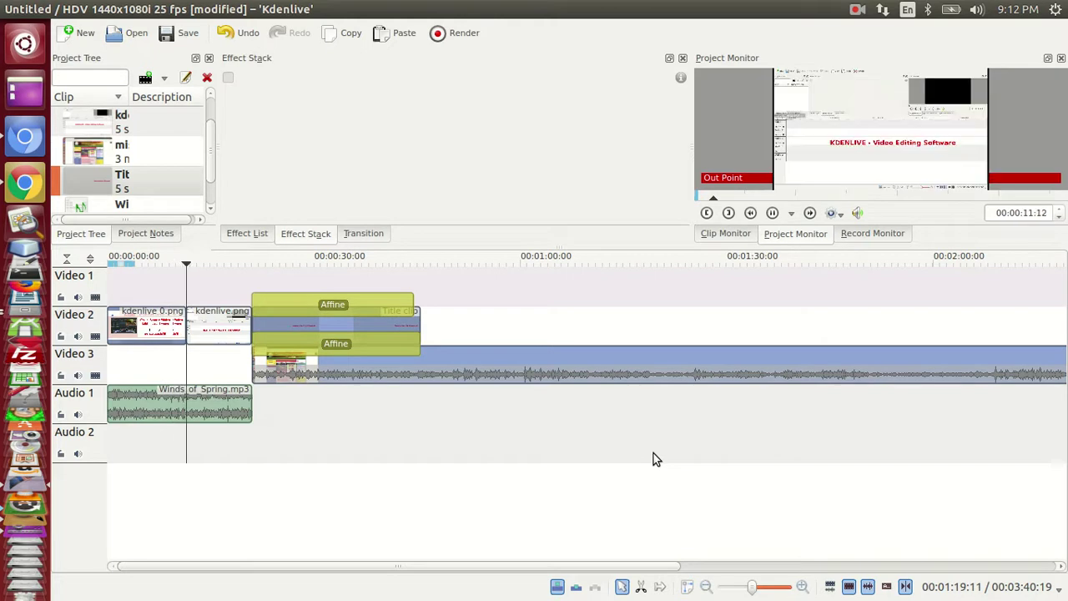
click(574, 337)
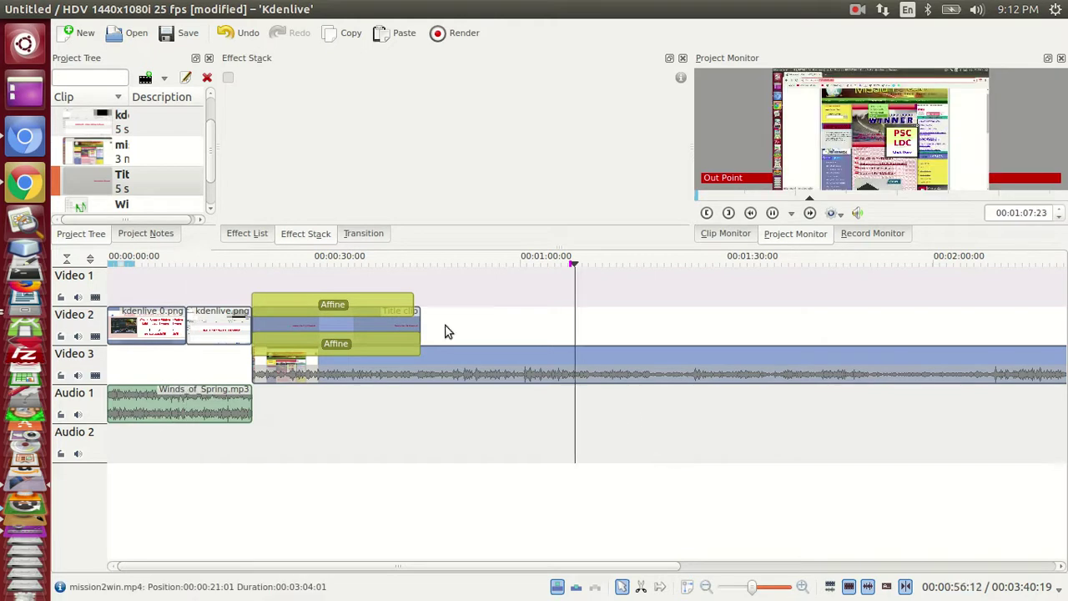
click(162, 288)
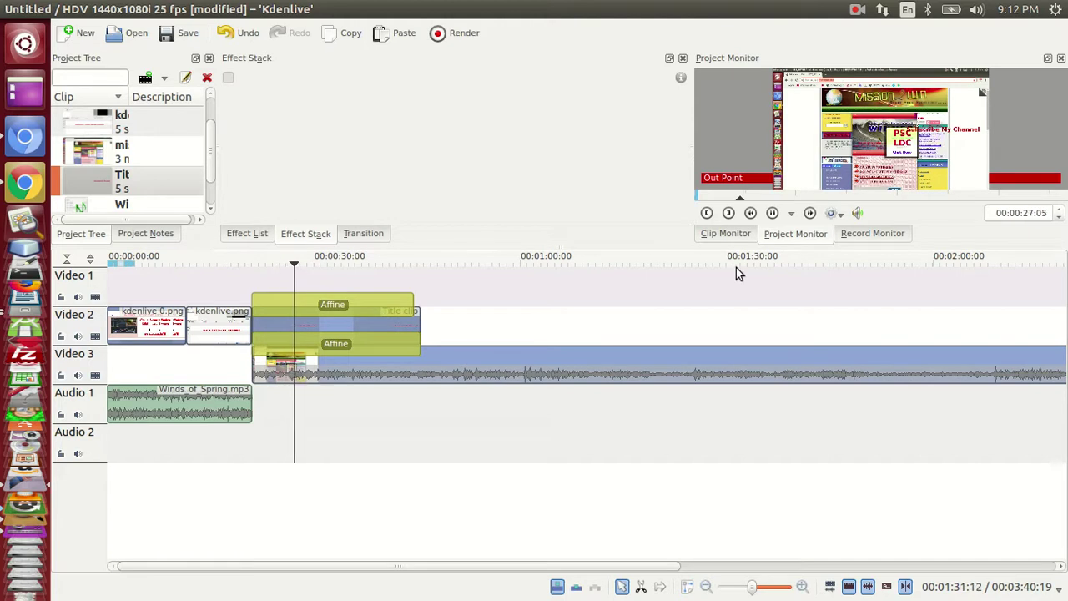
key(XF86AudioRaiseVolume)
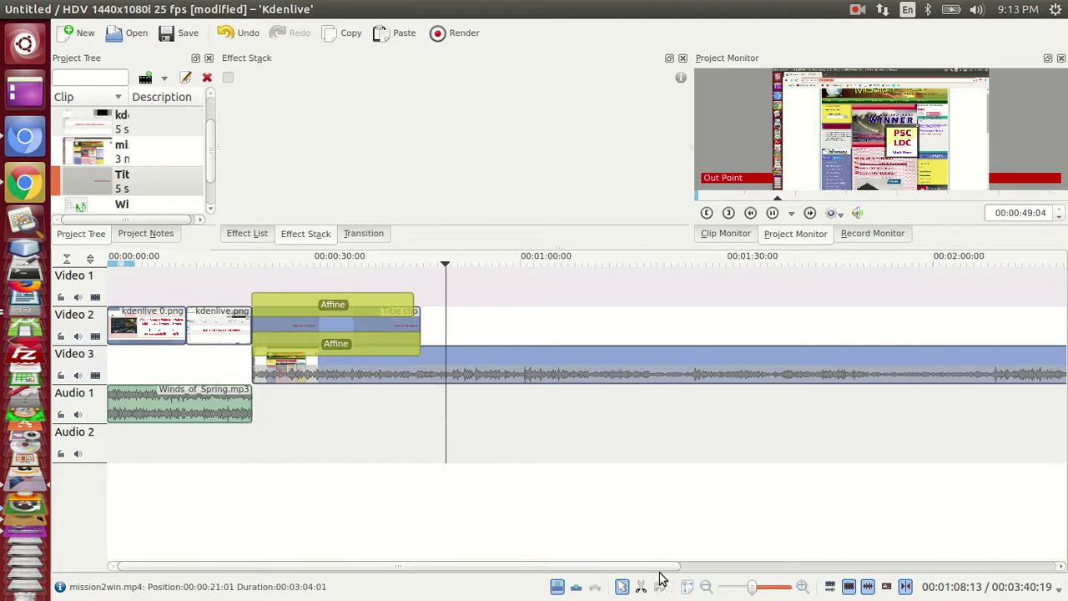
Step: Preview the middle title overlay and the titled ending image, stop playback, and return to the timeline's start
drag(662, 568, 734, 570)
click(665, 327)
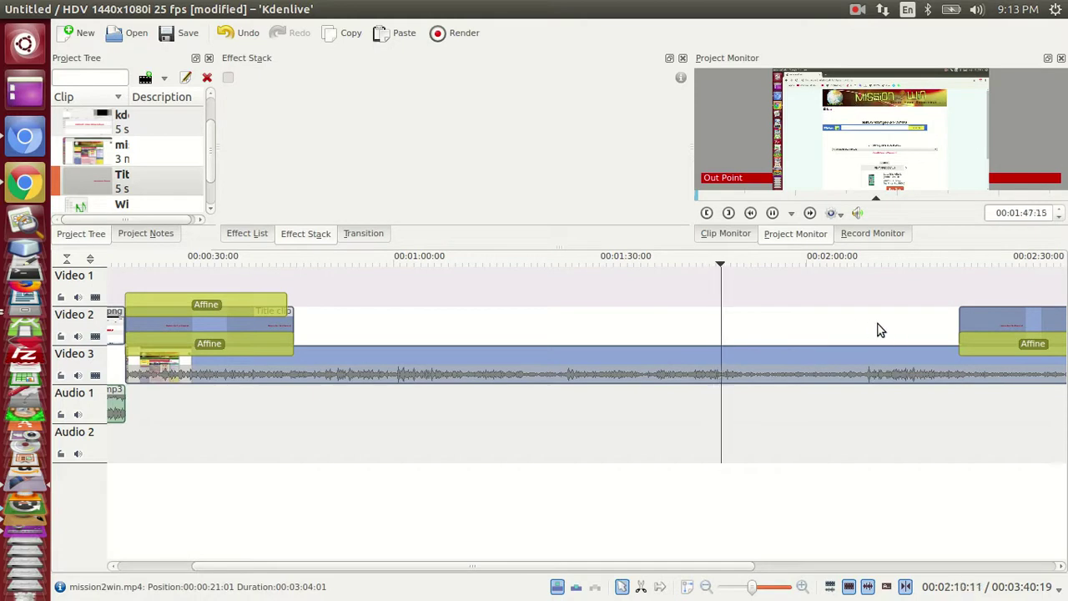
click(902, 334)
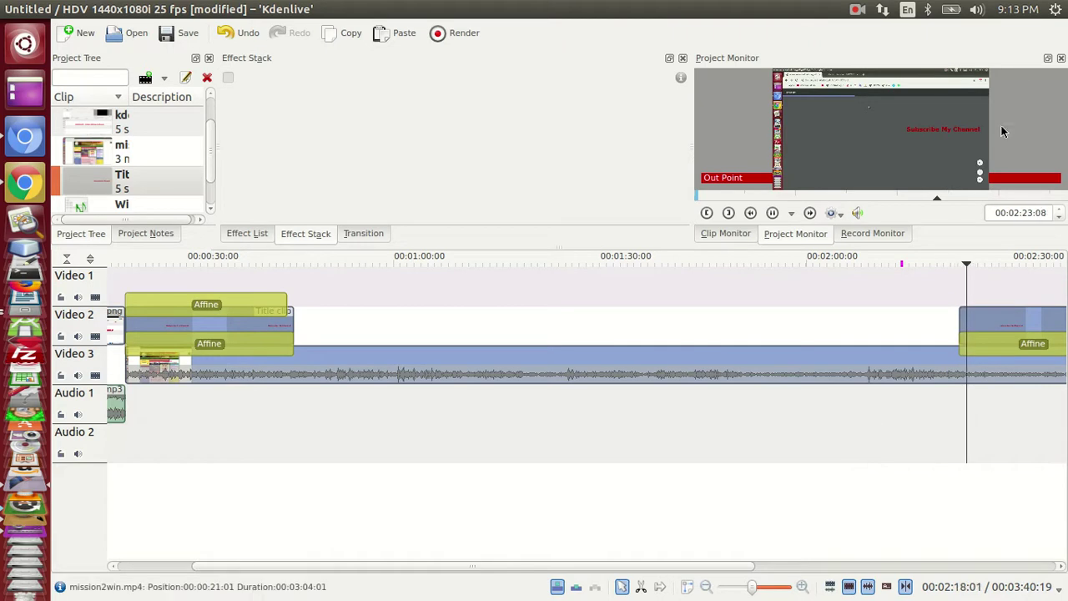
drag(701, 565, 859, 557)
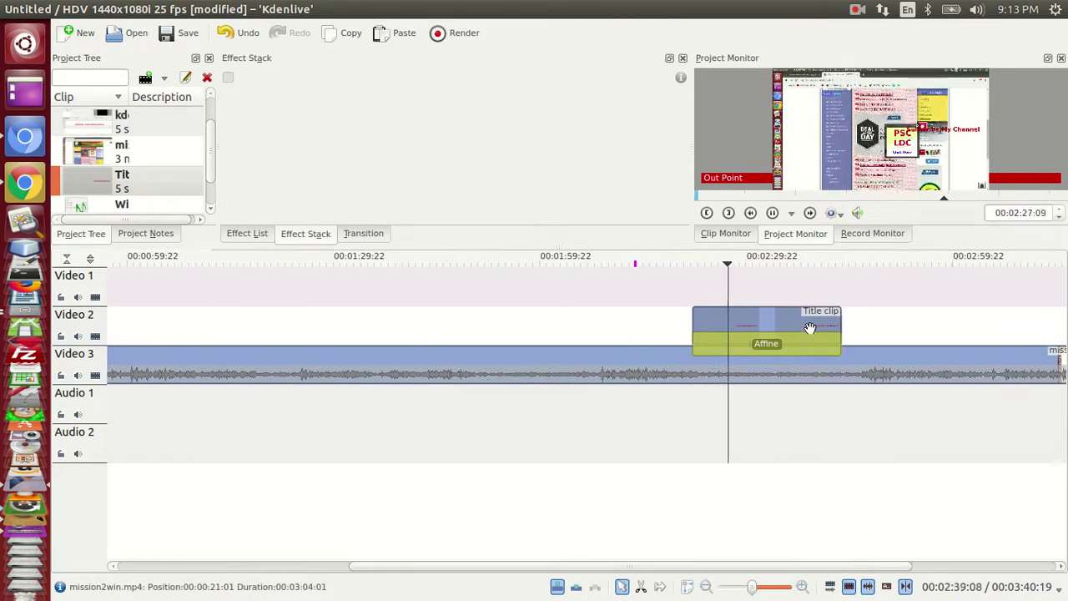
click(906, 337)
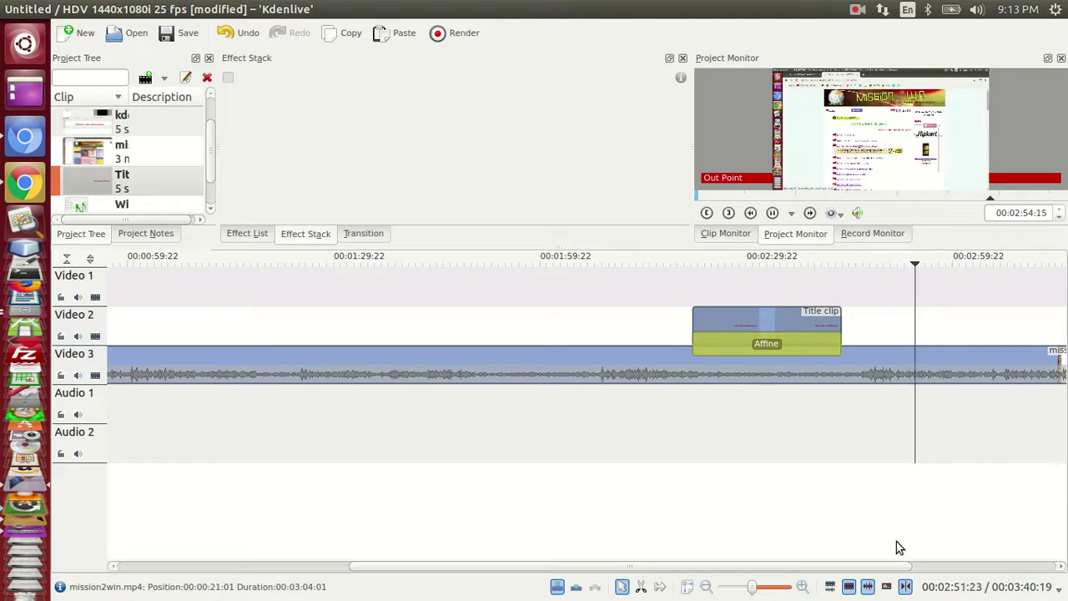
drag(882, 566, 993, 555)
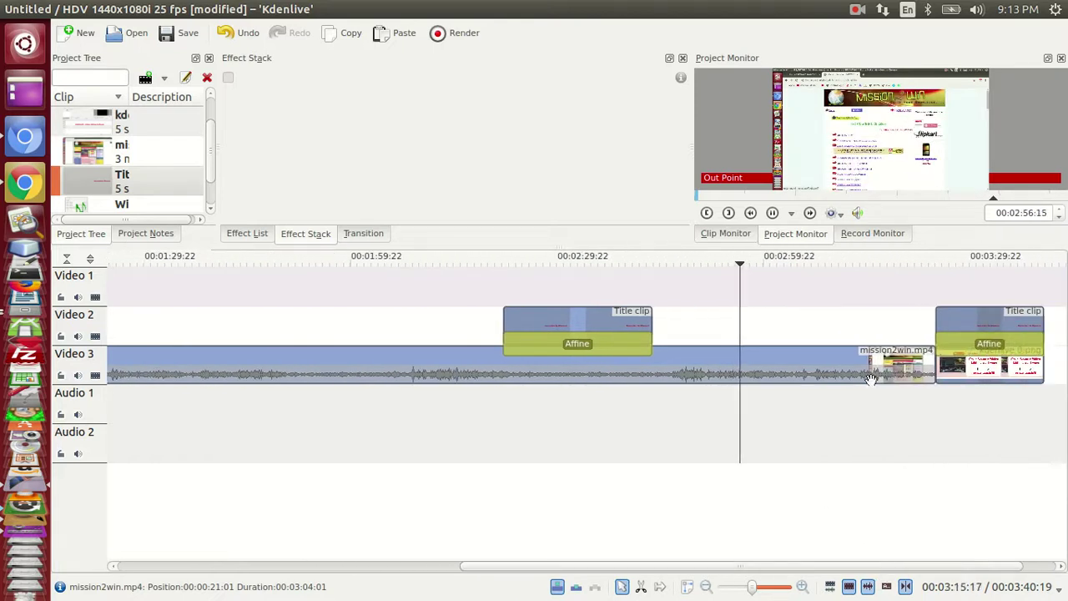
click(910, 325)
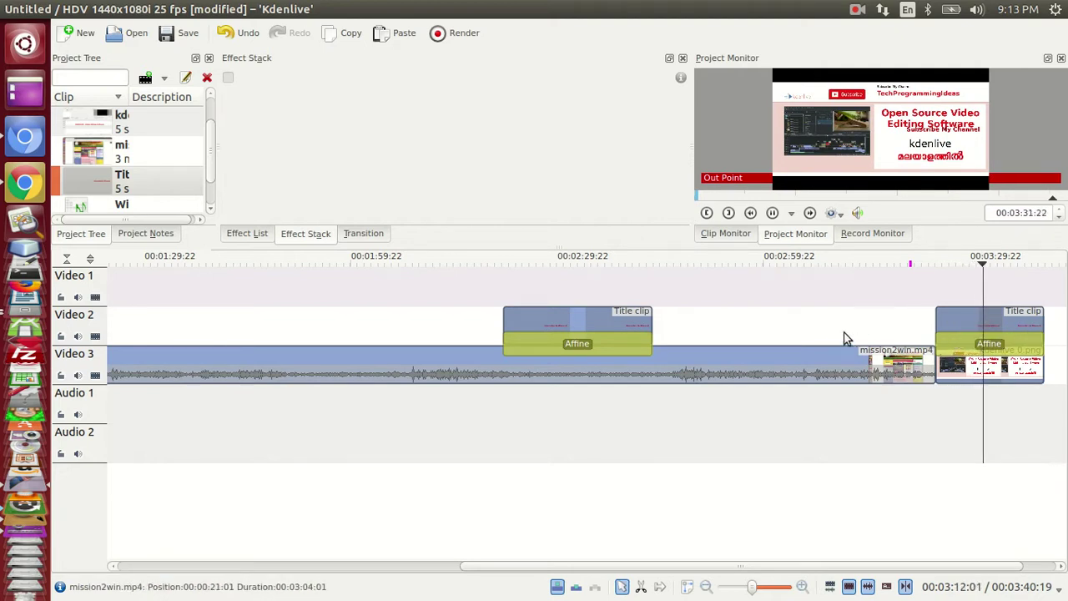
drag(711, 566, 685, 580)
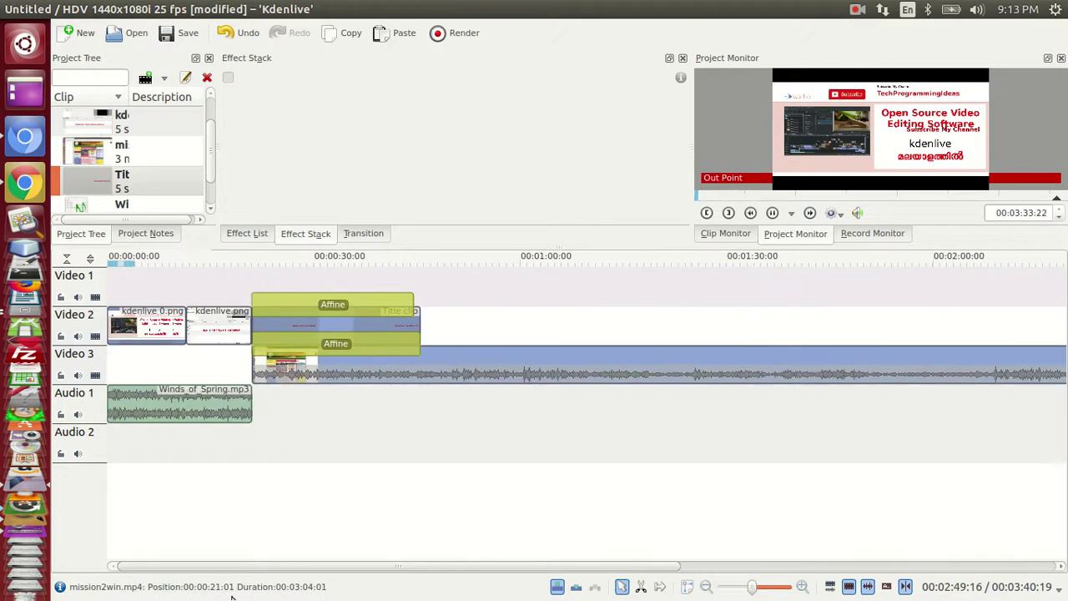
key(space)
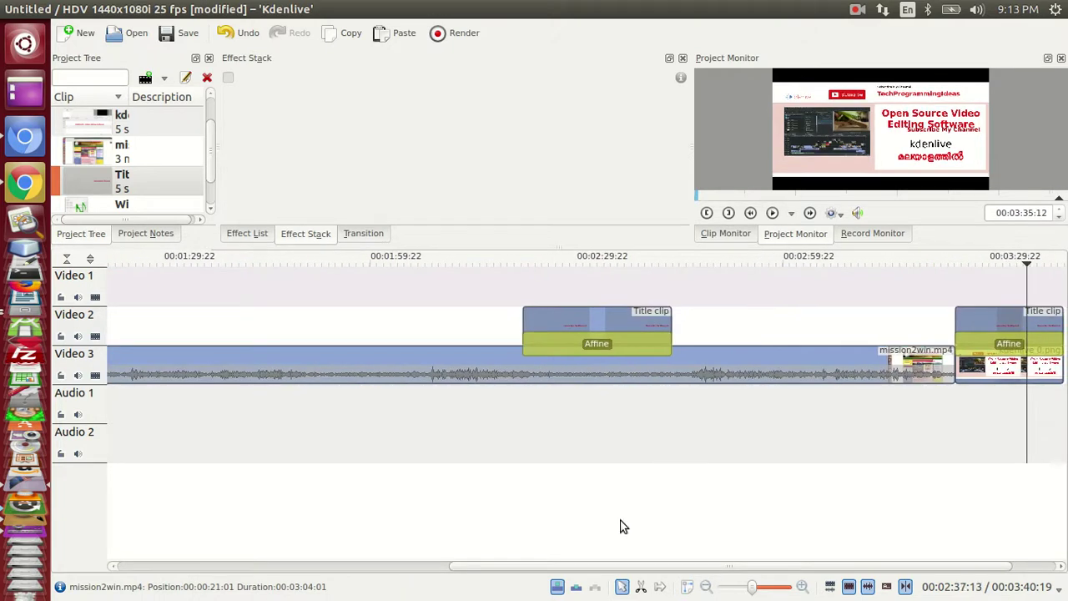
drag(593, 571, 186, 538)
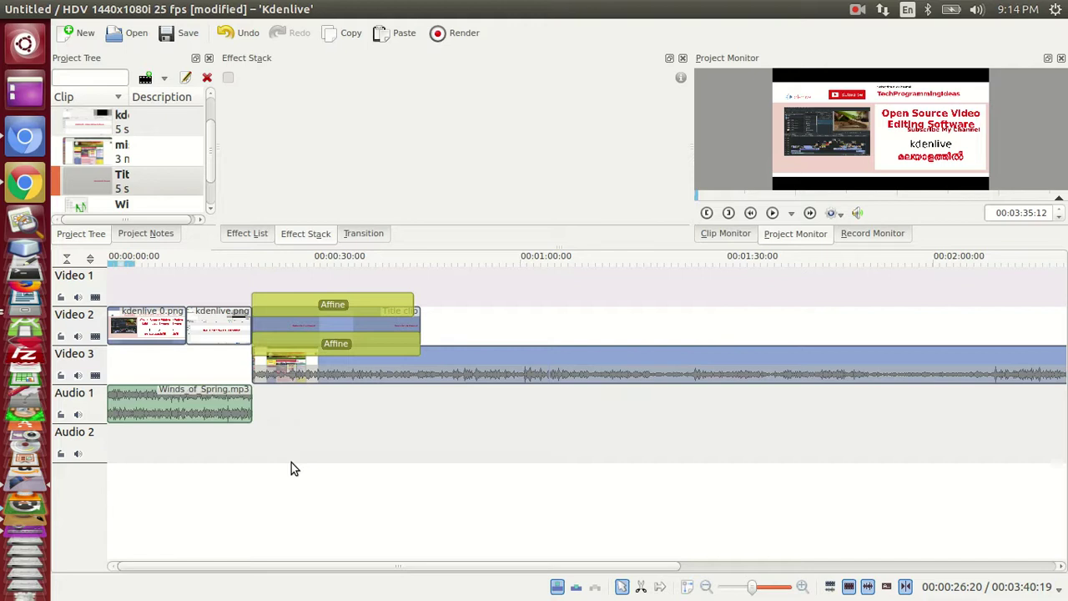
click(181, 401)
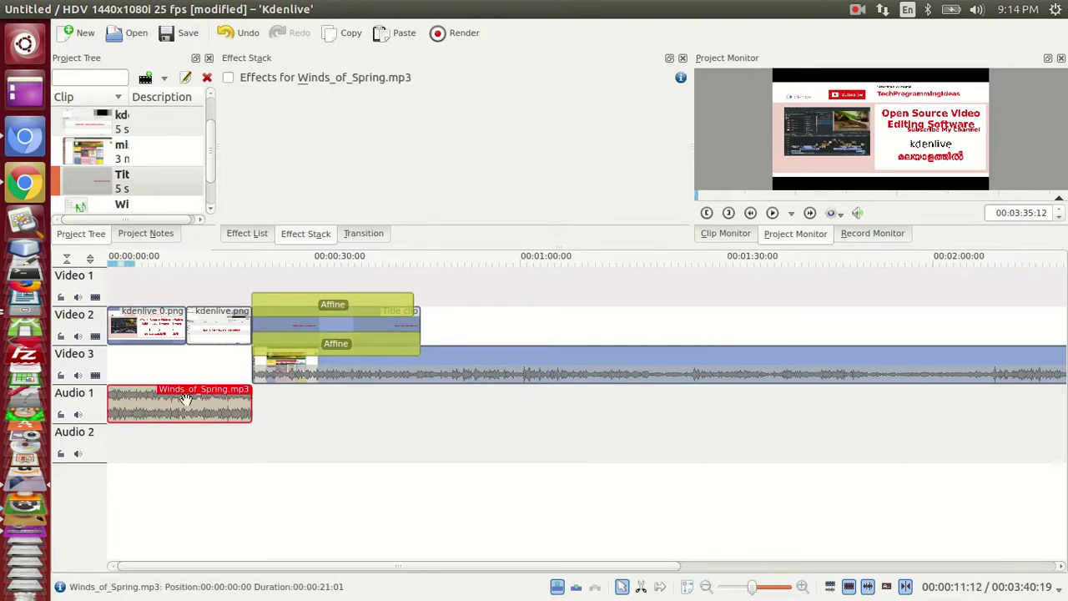
click(292, 370)
right_click(294, 370)
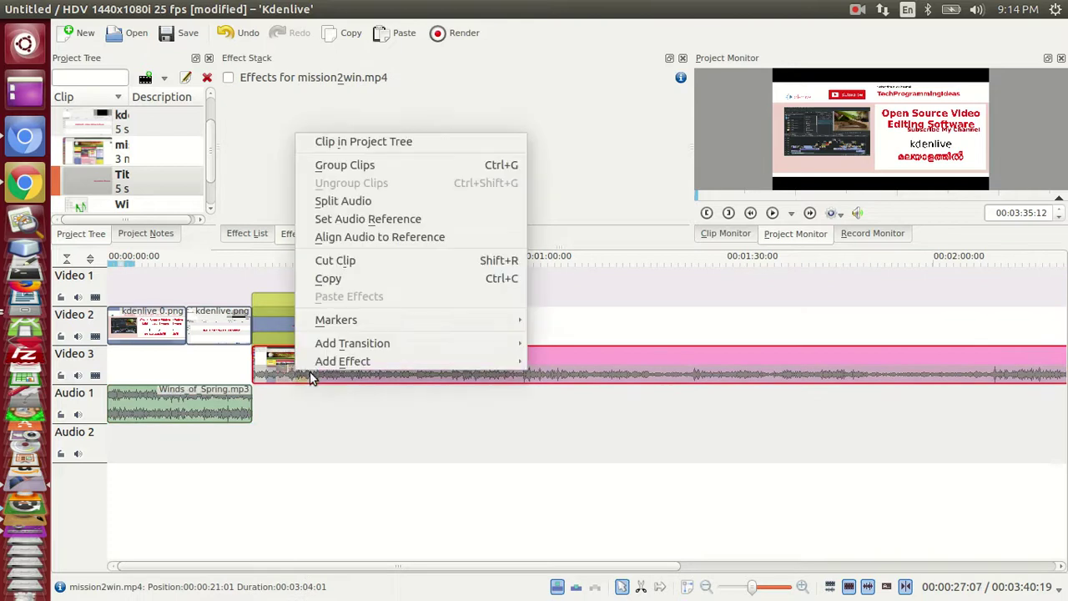
mouse_move(324, 368)
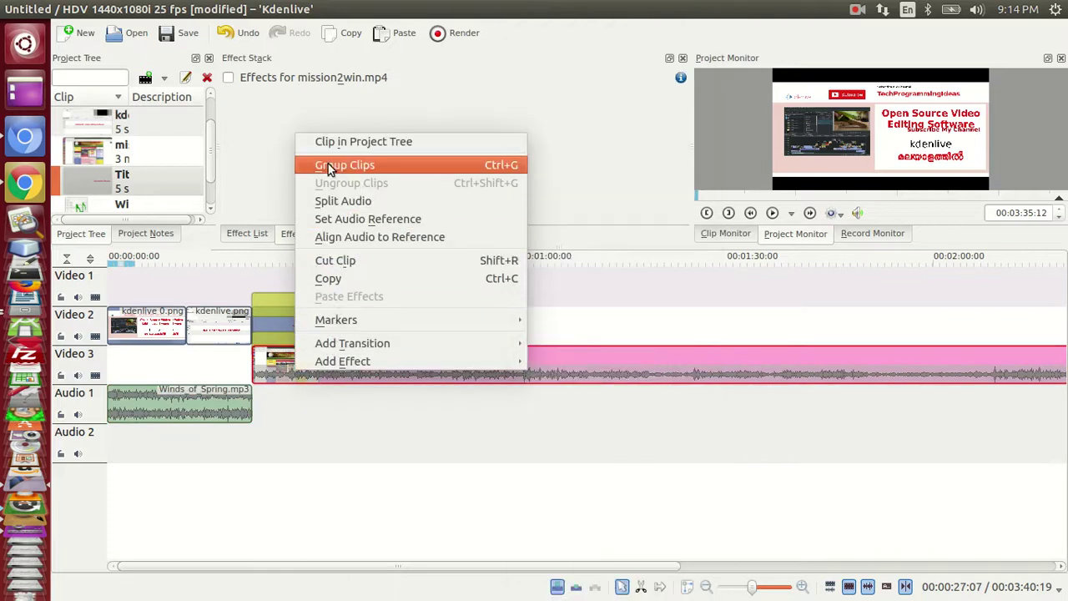
click(655, 133)
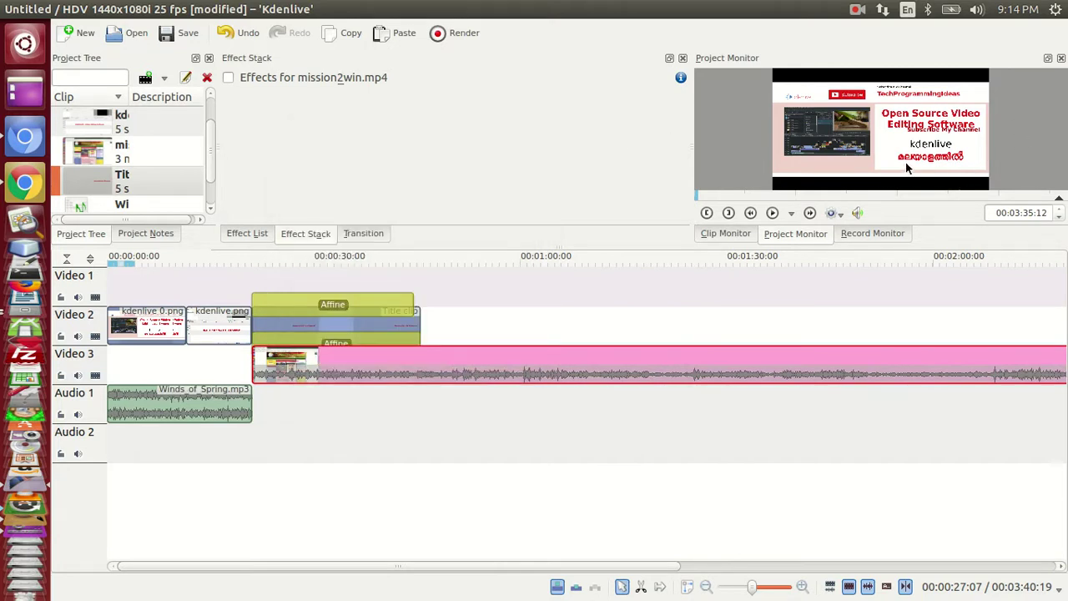
click(164, 84)
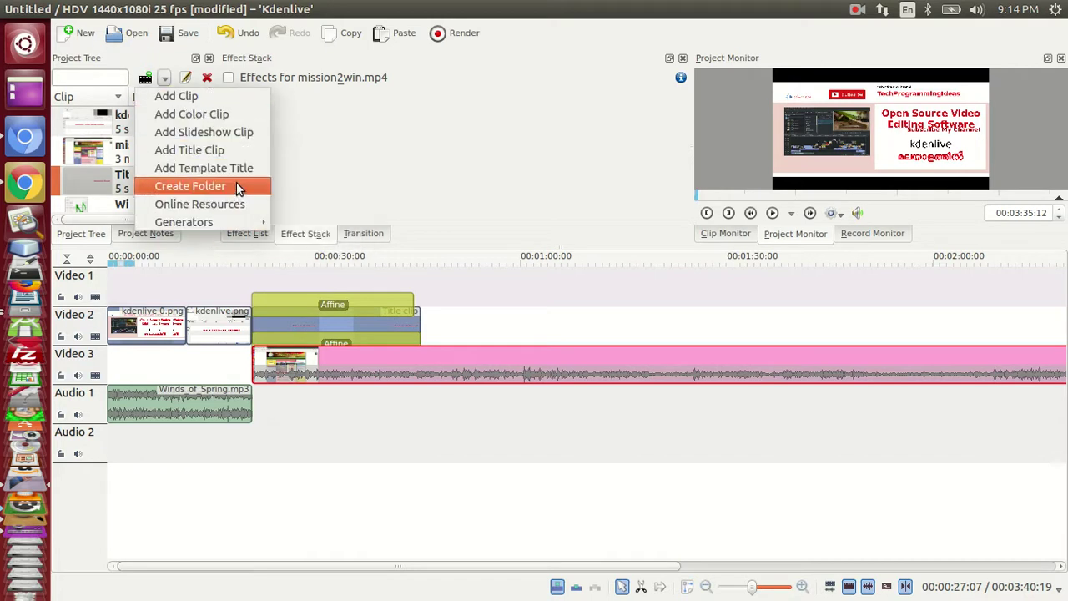
click(357, 147)
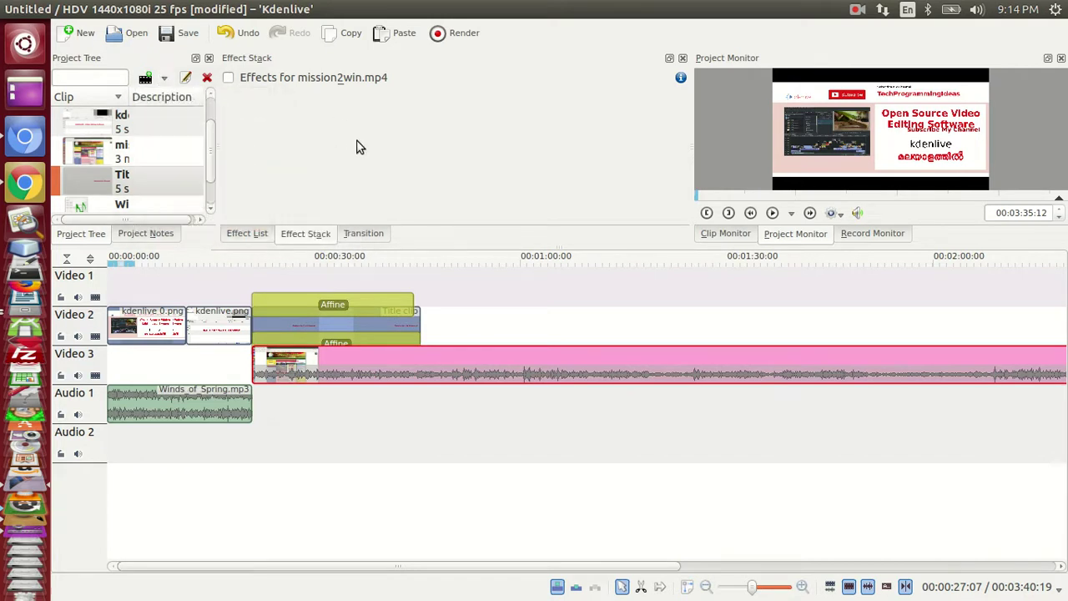
click(166, 39)
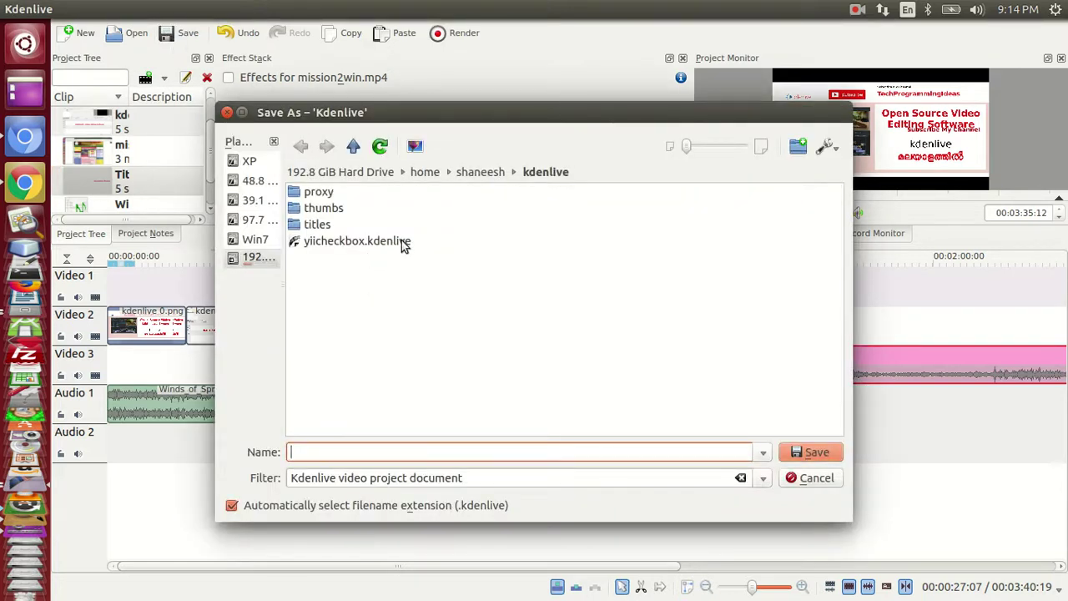
click(818, 480)
Step: Examine the render output formats and the WebM profile's settings, and close the rendering dialog without starting a render
click(455, 38)
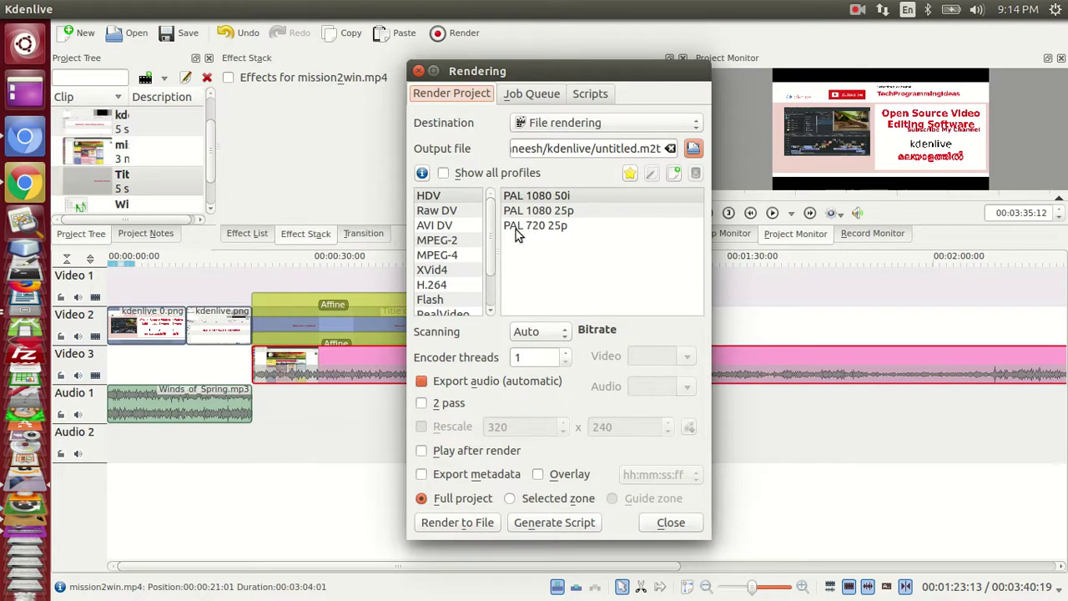
drag(494, 217, 486, 284)
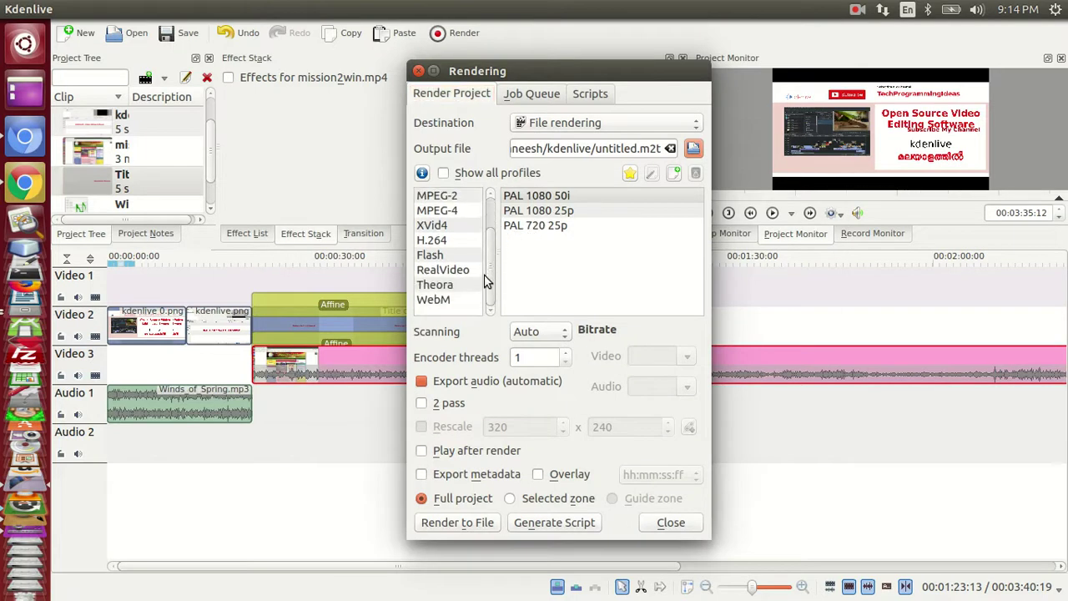
click(462, 301)
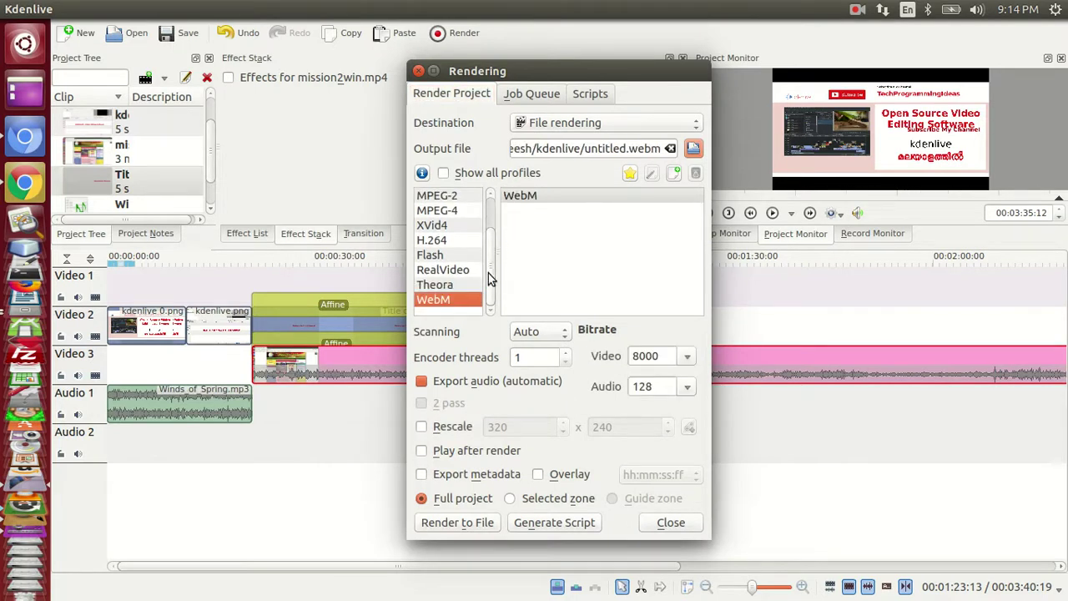
drag(490, 265, 484, 237)
scroll(480, 235, down, 1)
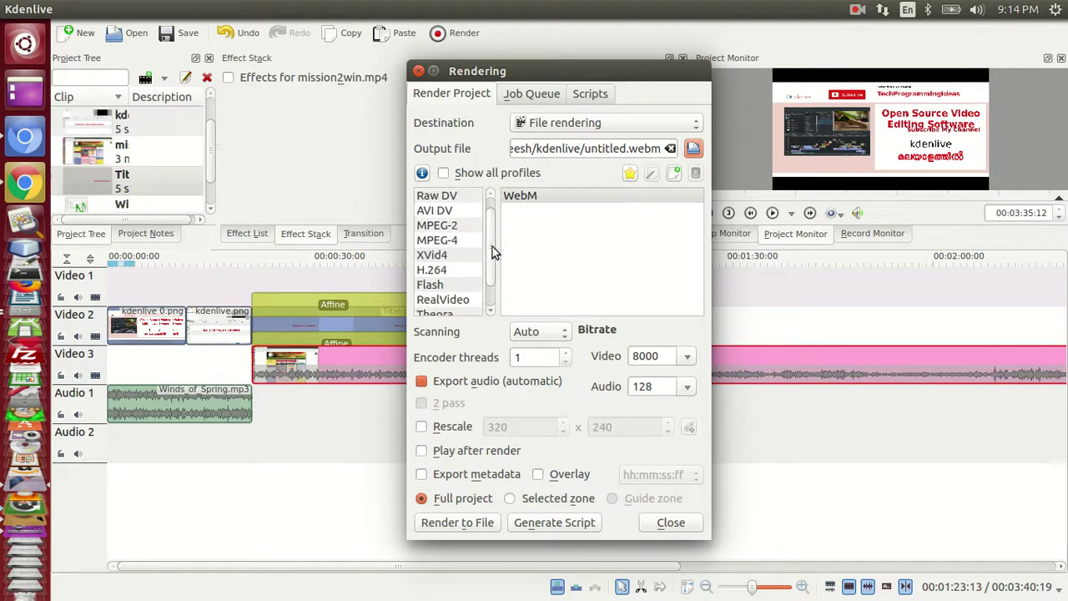
scroll(491, 251, down, 2)
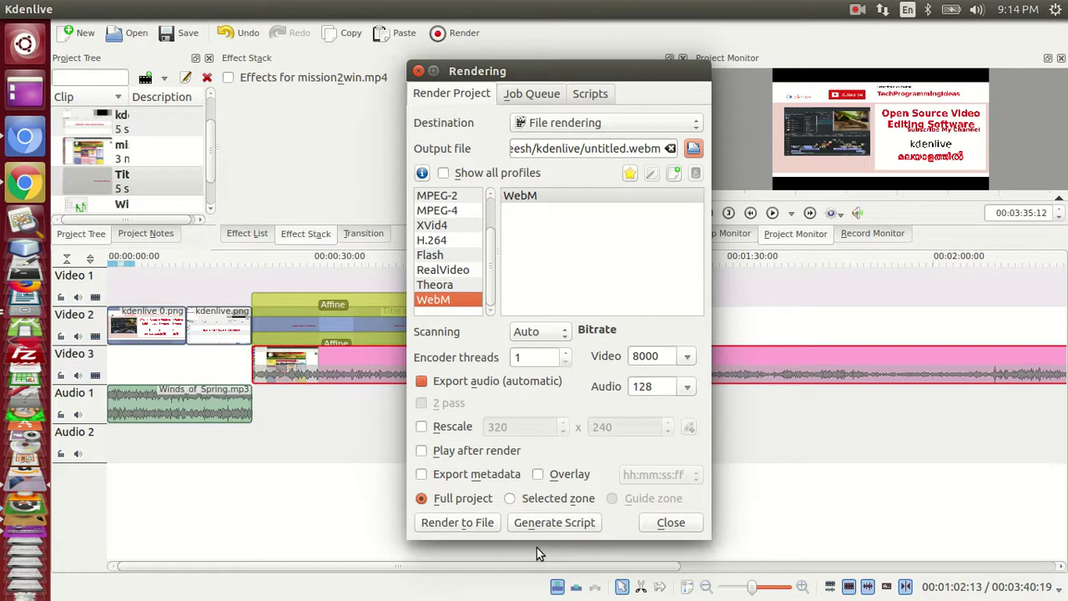
key(Escape)
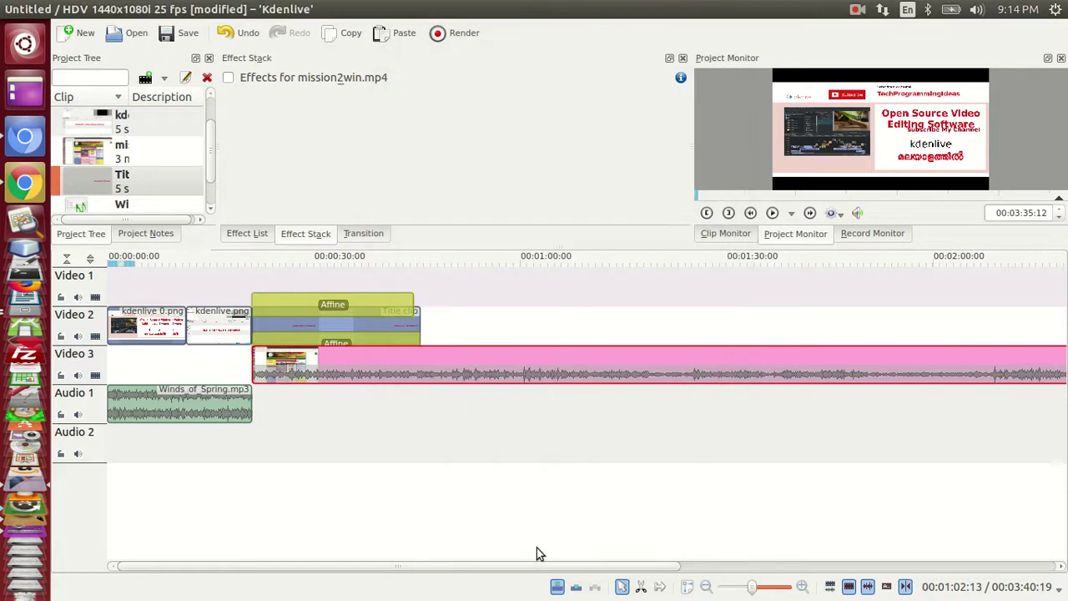